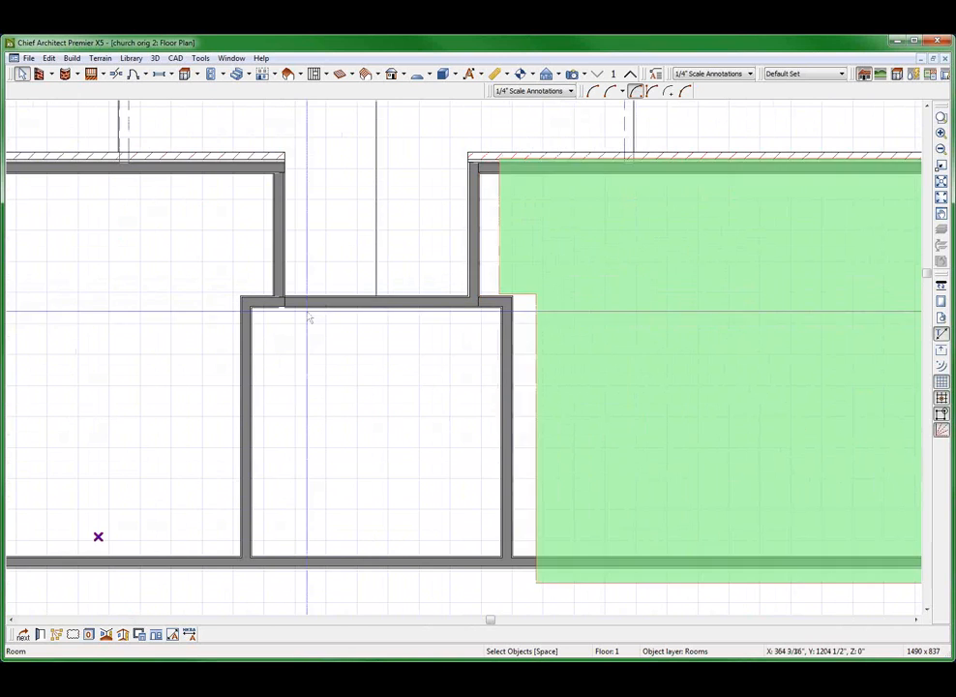
Examine the wall junction at the base of the recess's right side wall and review that wall's layer properties
scroll(627, 308, "up", 5)
scroll(553, 281, "up", 2)
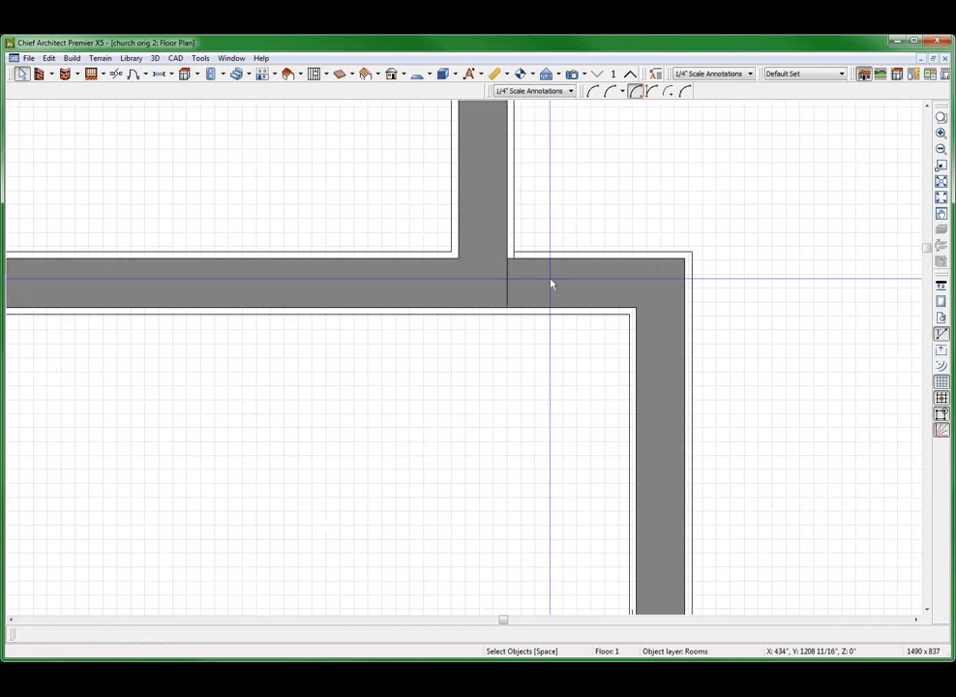
left_click(423, 180)
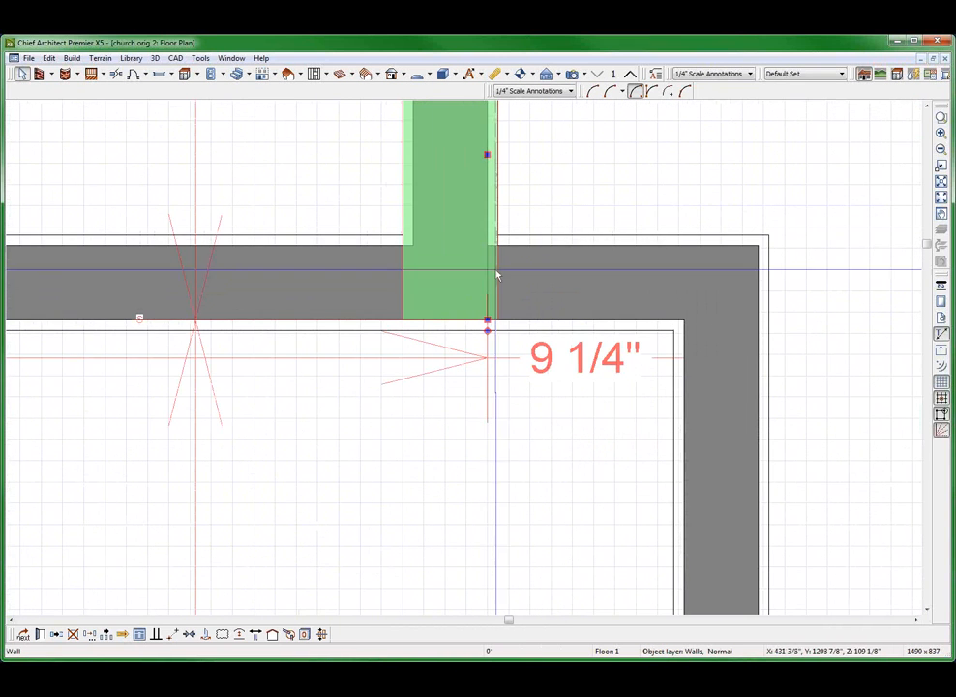
scroll(486, 387, "down", 2)
left_click(435, 431)
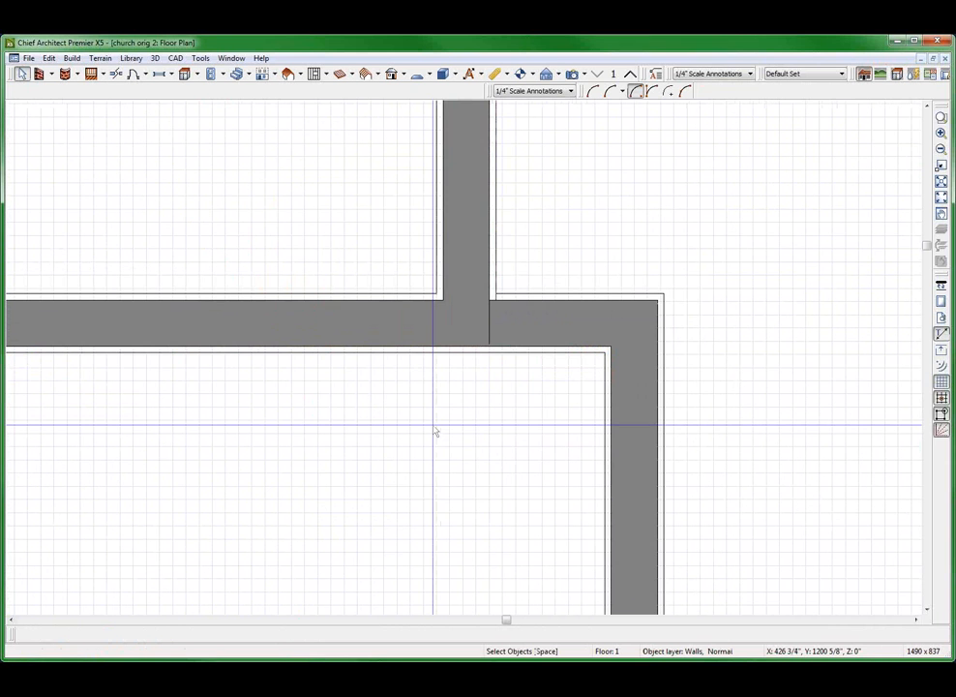
right_click(467, 194)
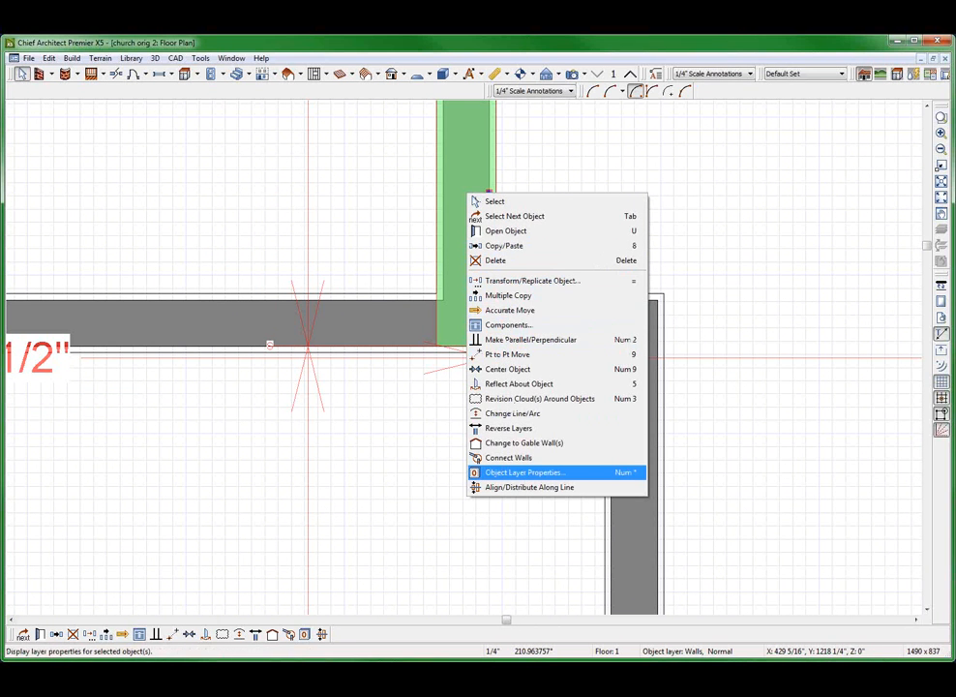
left_click(527, 472)
left_click(736, 678)
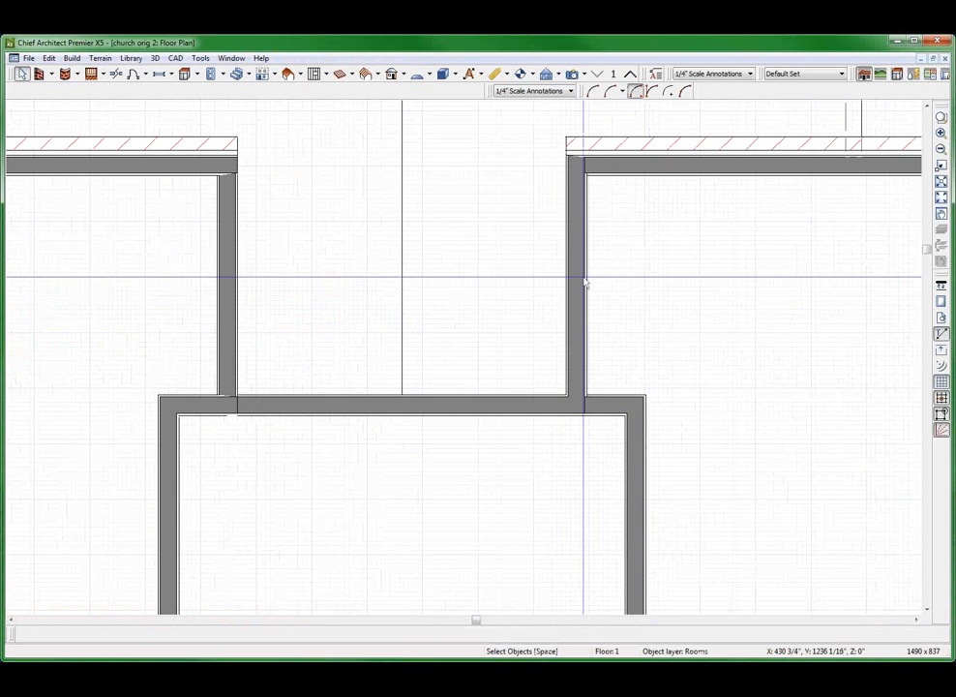
left_click(585, 280)
scroll(561, 396, "down", 1)
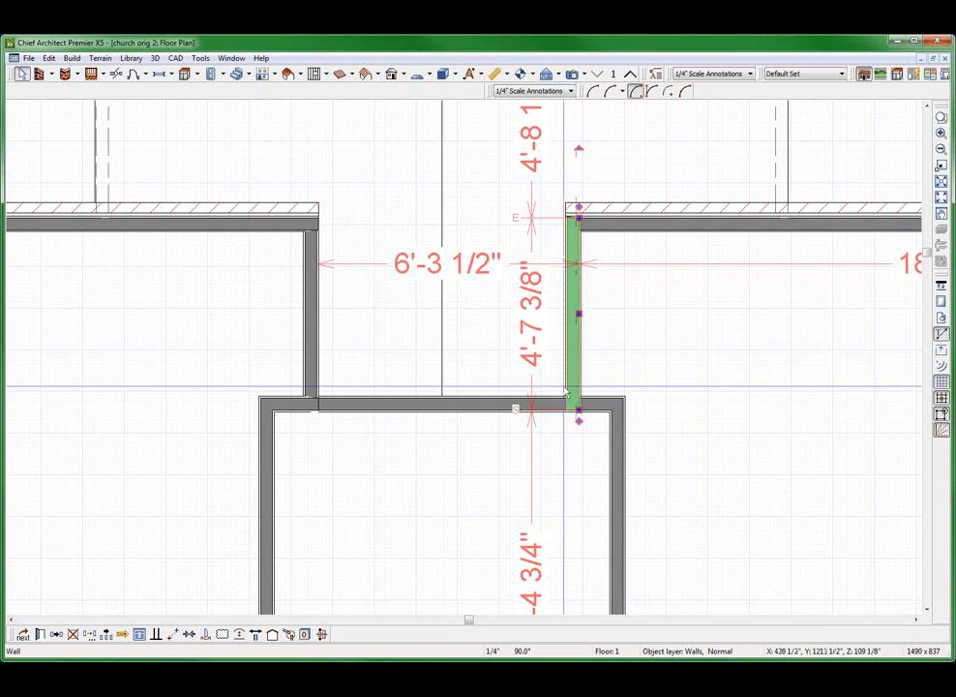
Select the recess walls and the small room's side wall together and review their structure and general wall specifications
left_click(478, 402, "shift")
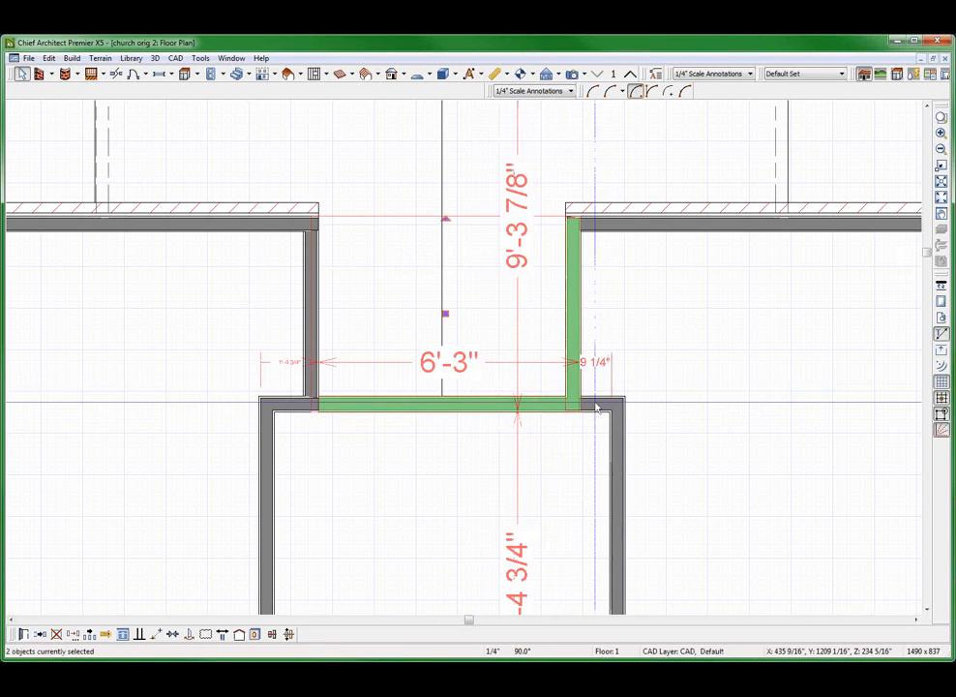
left_click(612, 453, "shift")
double_click(611, 455)
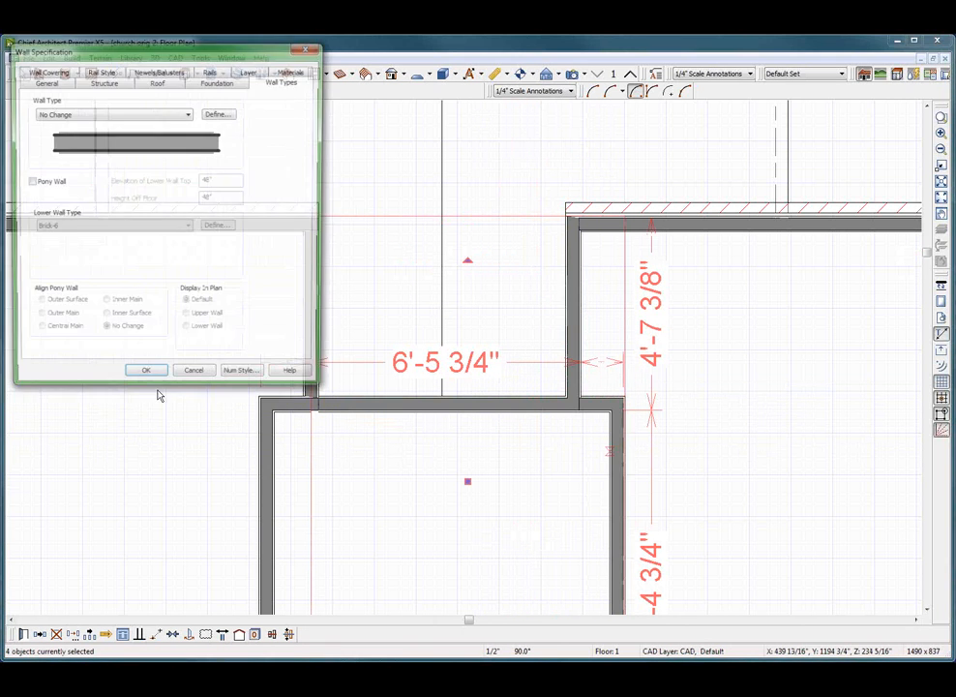
left_click(102, 81)
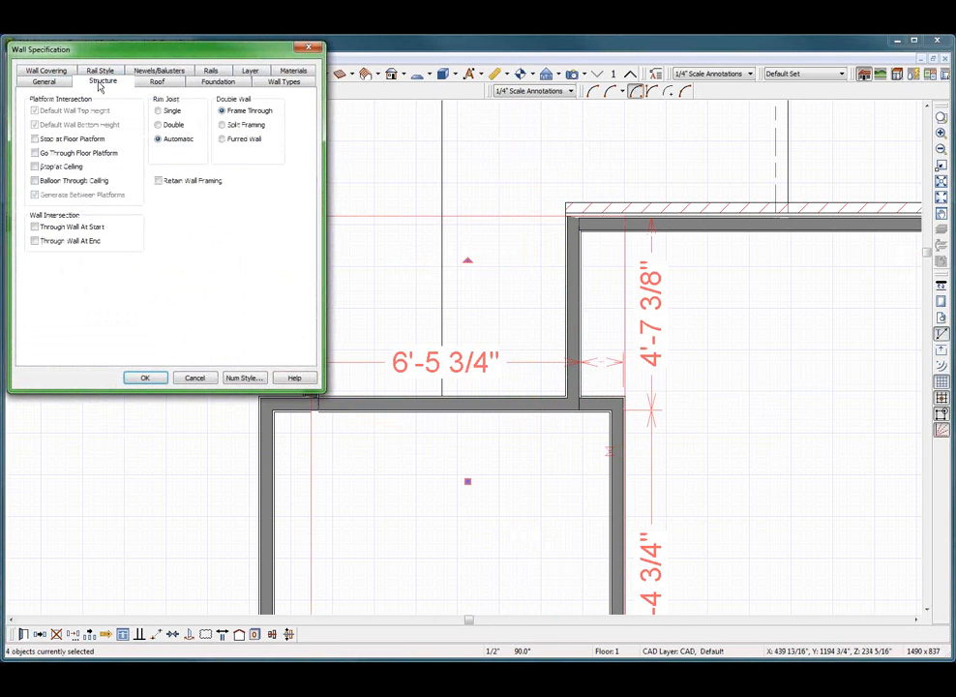
left_click(56, 82)
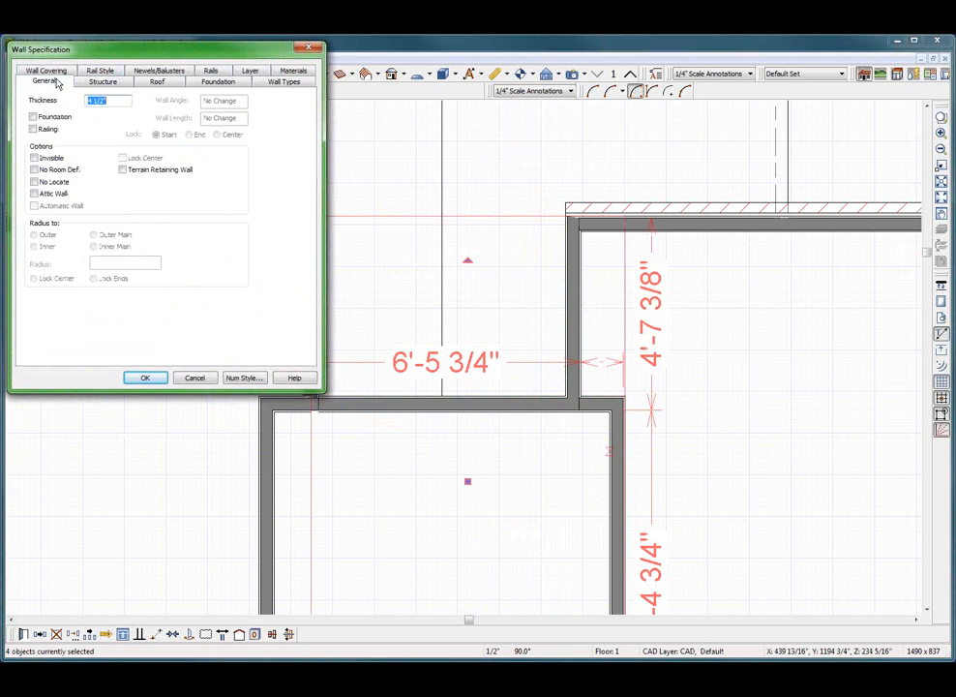
left_click(193, 377)
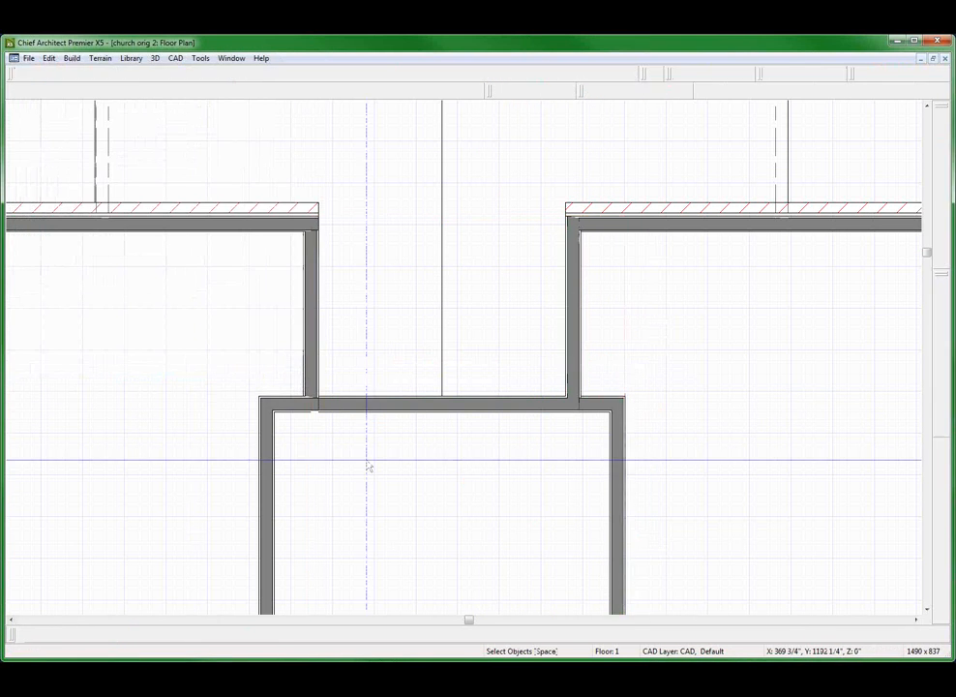
left_click(383, 466)
scroll(429, 400, "down", 2)
scroll(429, 400, "up", 2)
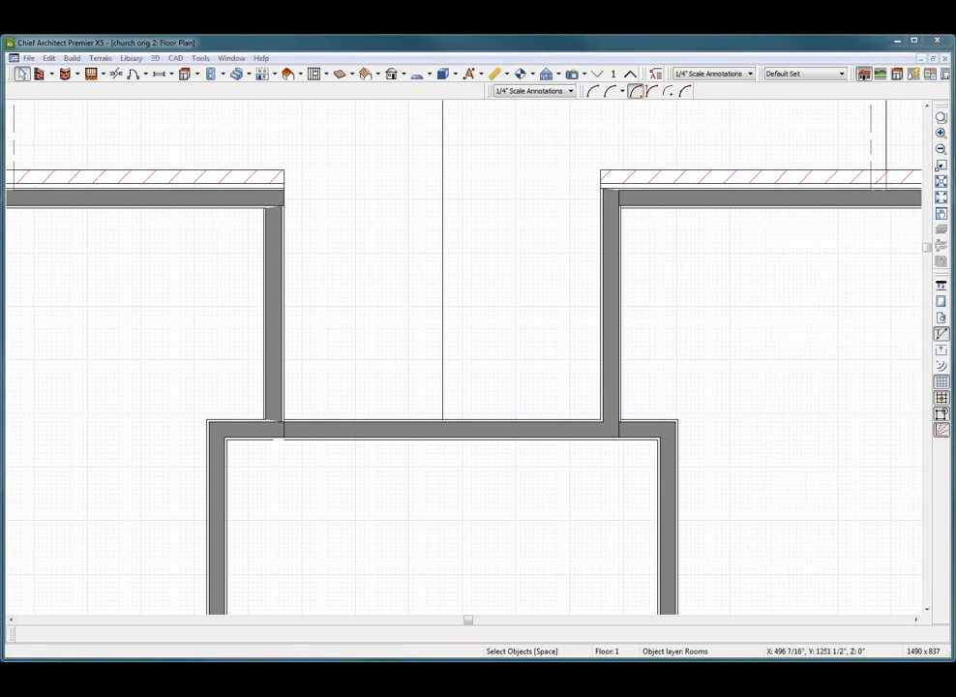
Inspect the corner joints where both recess side walls meet the brick-faced exterior walls
left_click(806, 216)
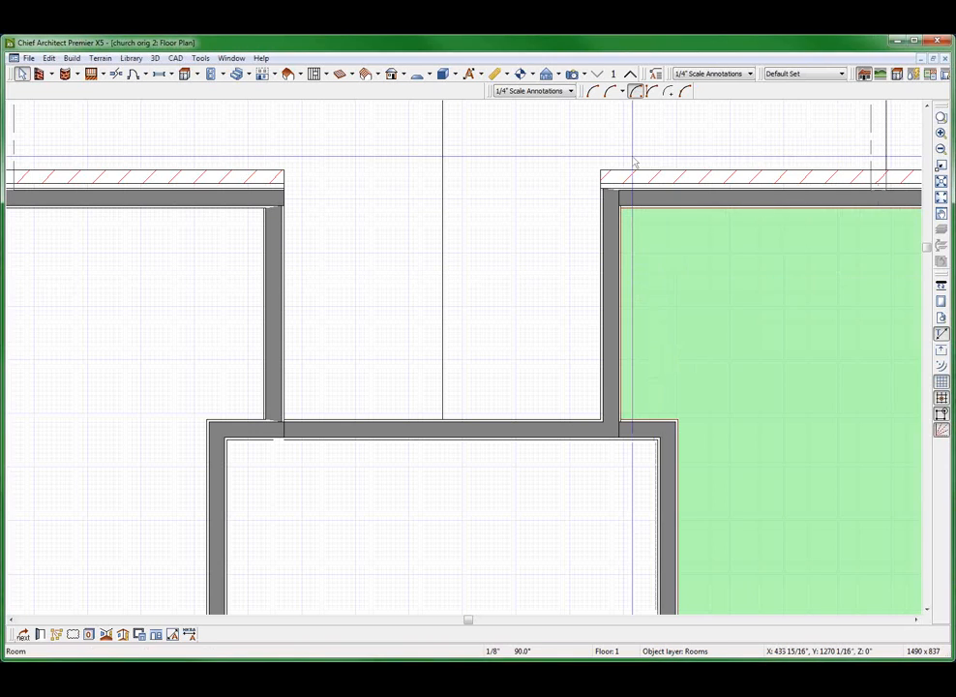
scroll(623, 218, "up", 3)
scroll(623, 220, "up", 2)
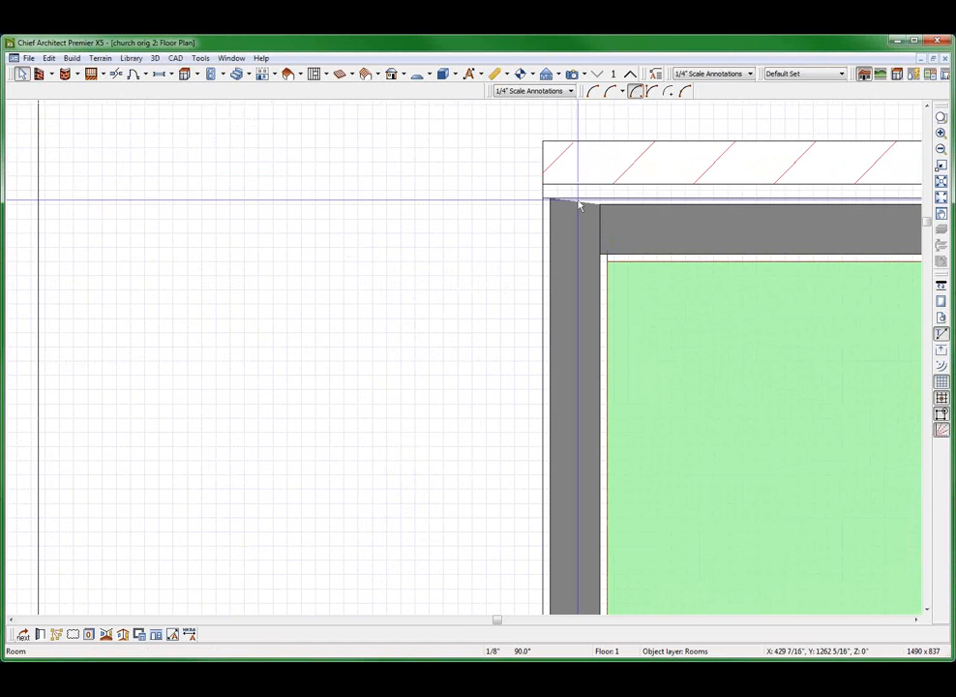
scroll(639, 203, "down", 4)
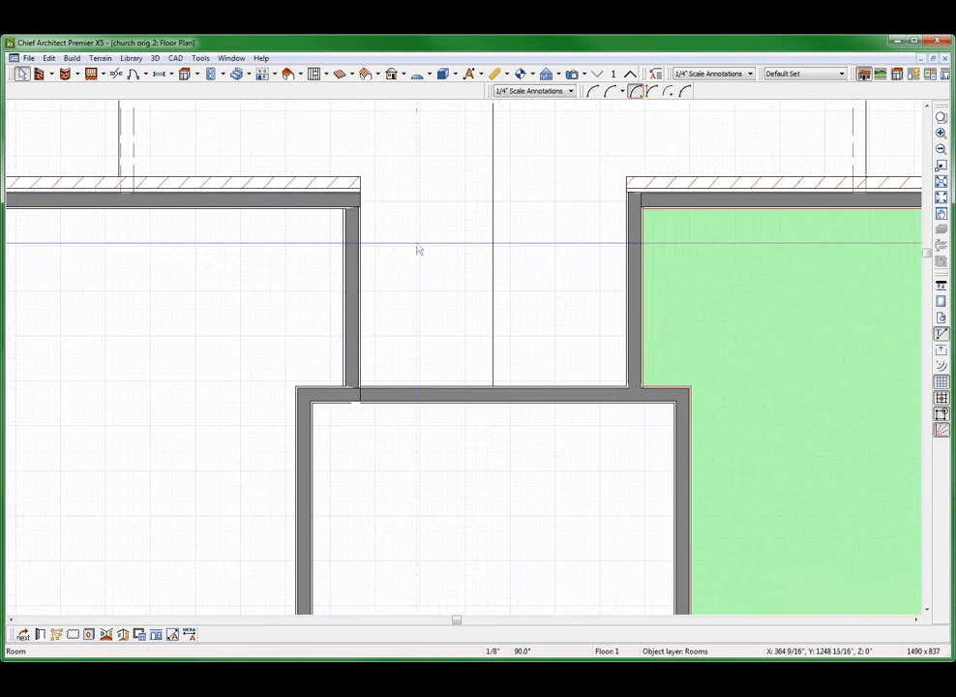
scroll(203, 238, "up", 2)
scroll(573, 246, "down", 4)
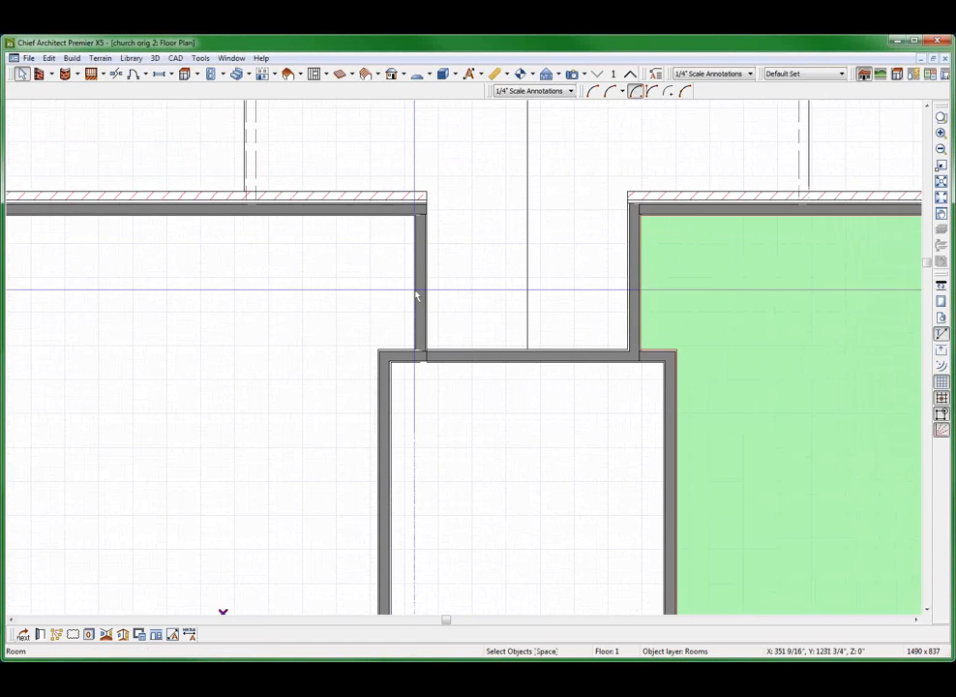
key("Escape")
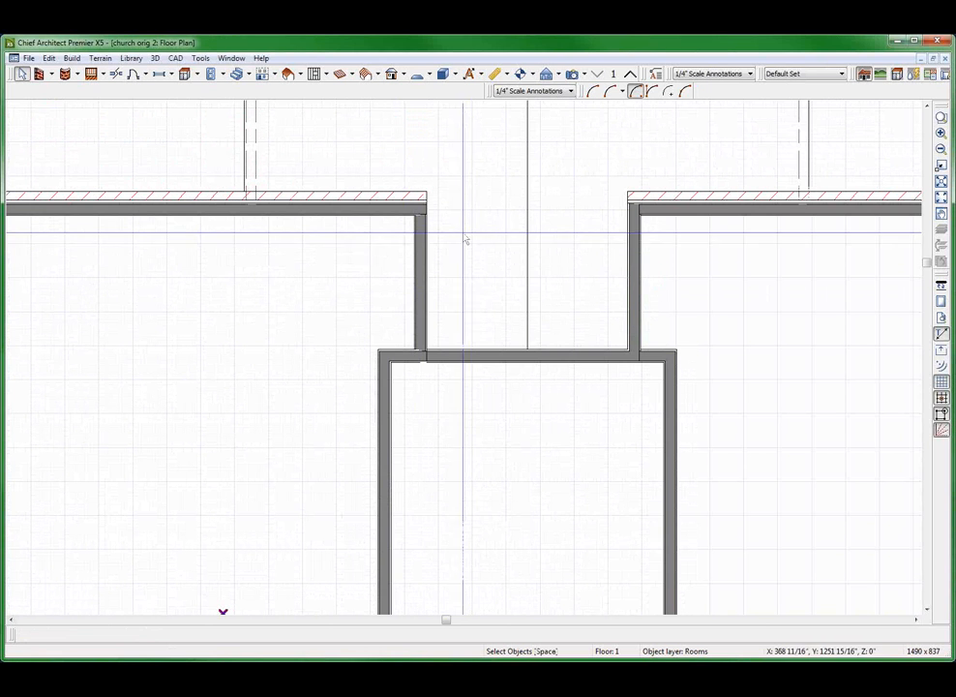
Review the layers, thicknesses and materials of the smooth exterior-4 wall type used by the recess's left side wall
right_click(425, 254)
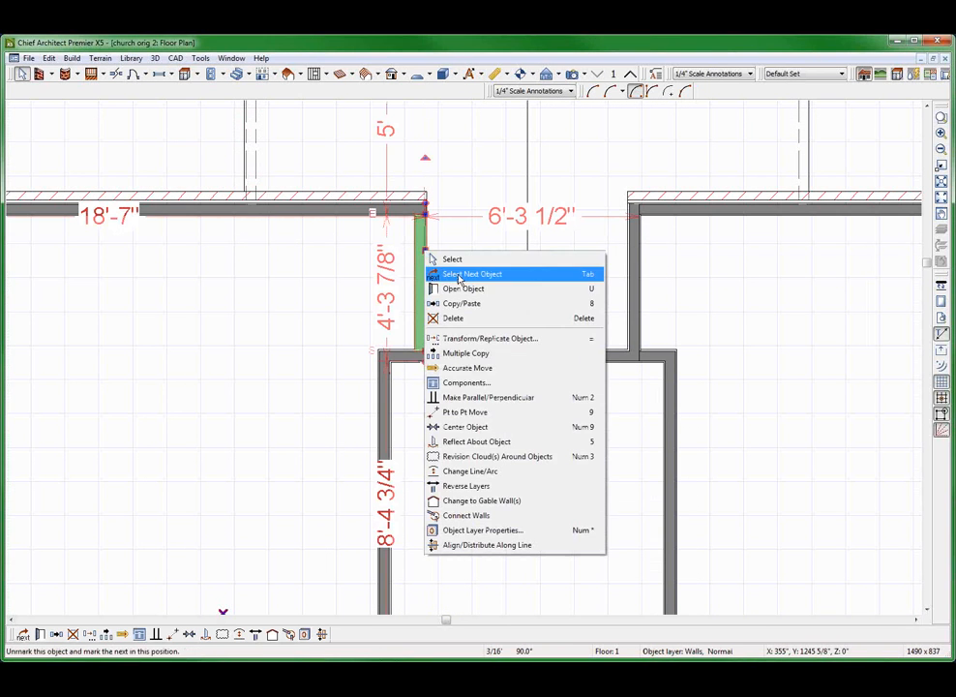
left_click(457, 288)
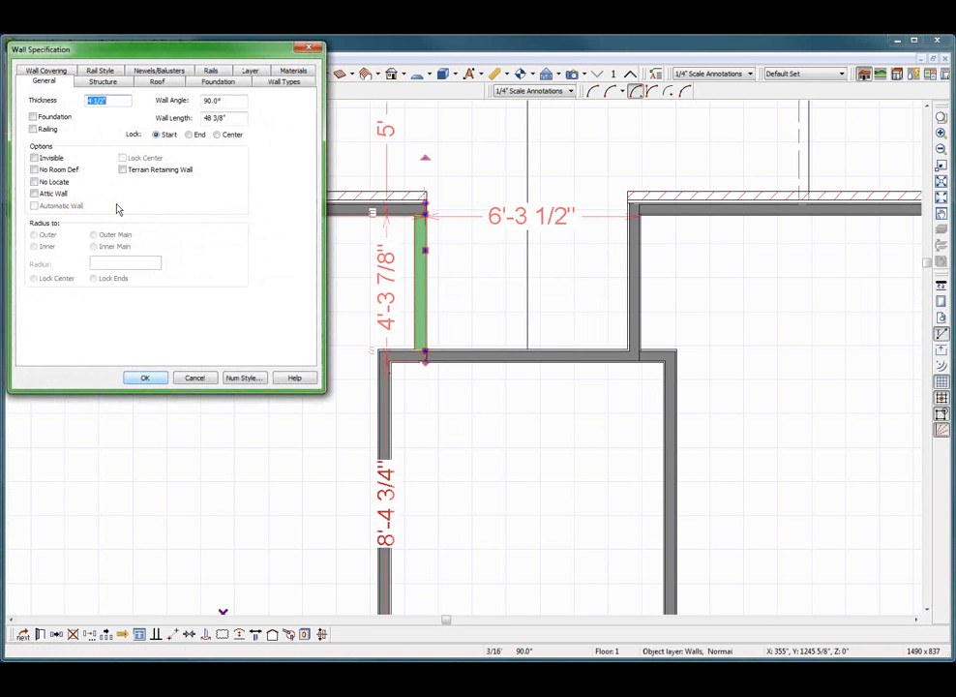
left_click(277, 83)
left_click(217, 114)
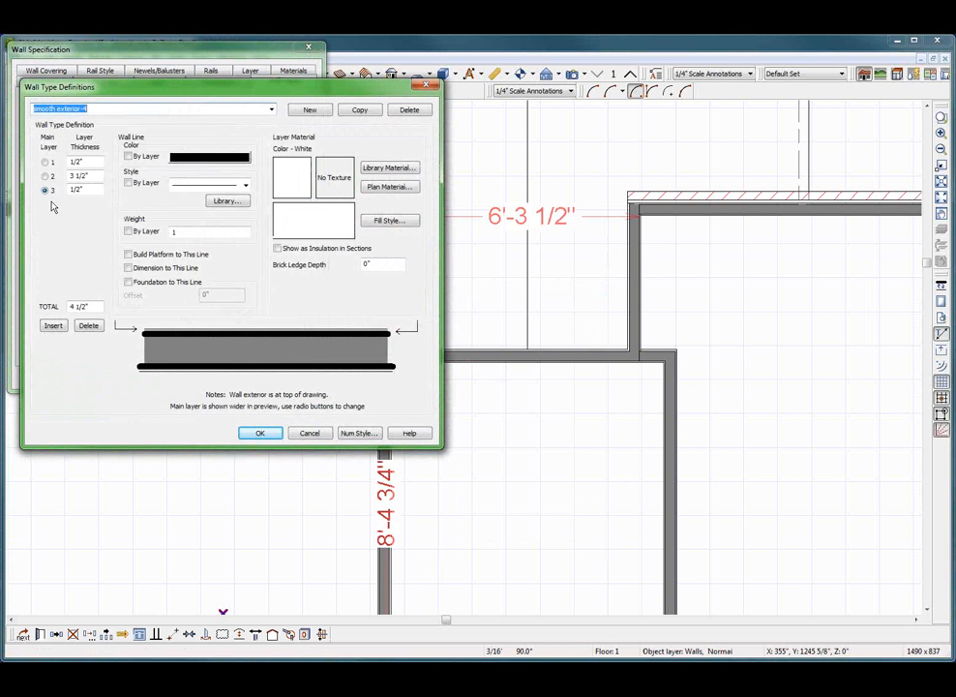
left_click(82, 189)
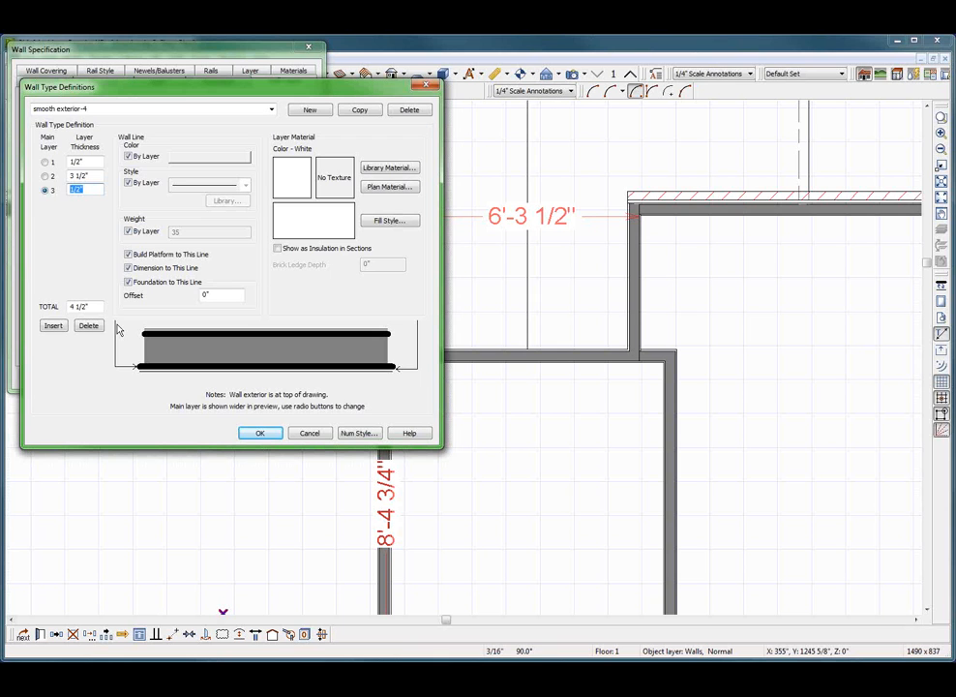
left_click(98, 175)
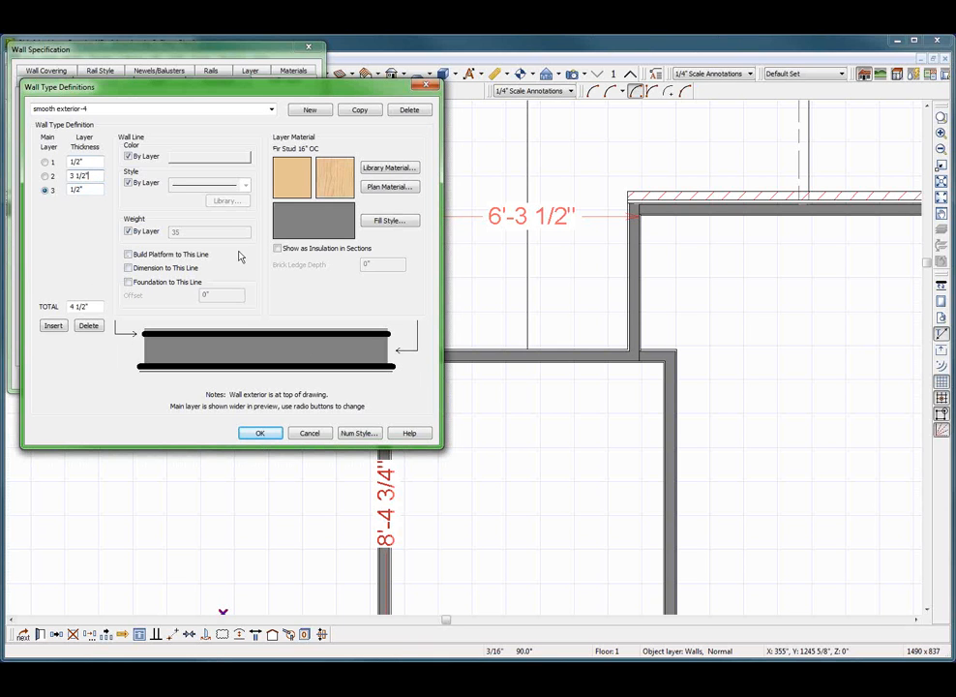
left_click(310, 433)
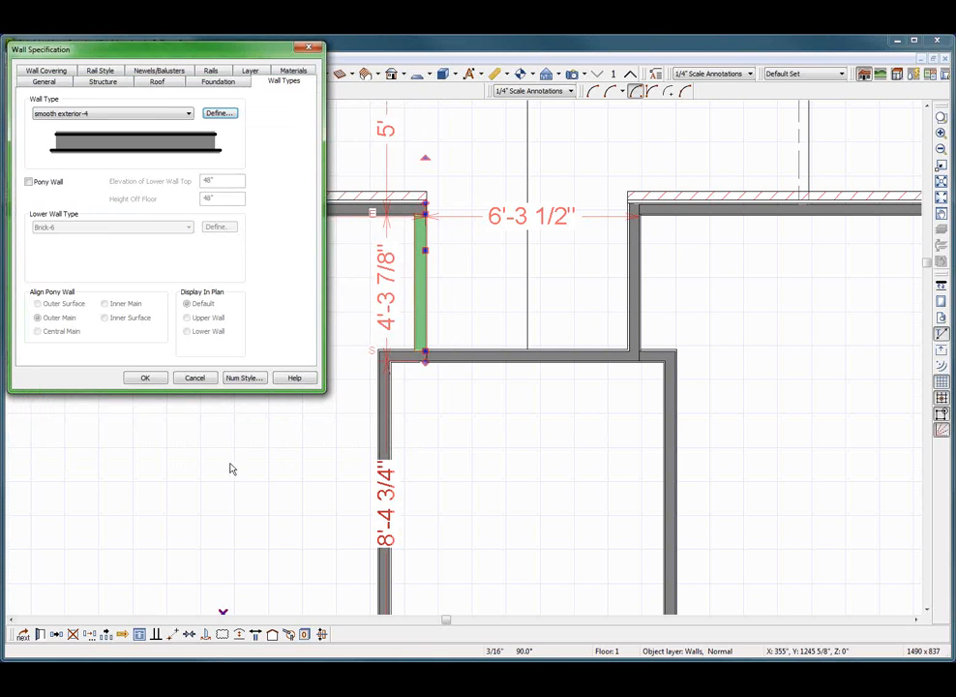
left_click(193, 377)
Create an orthographic framing overview of the building and tile it beside the floor plan
scroll(290, 387, "down", 4)
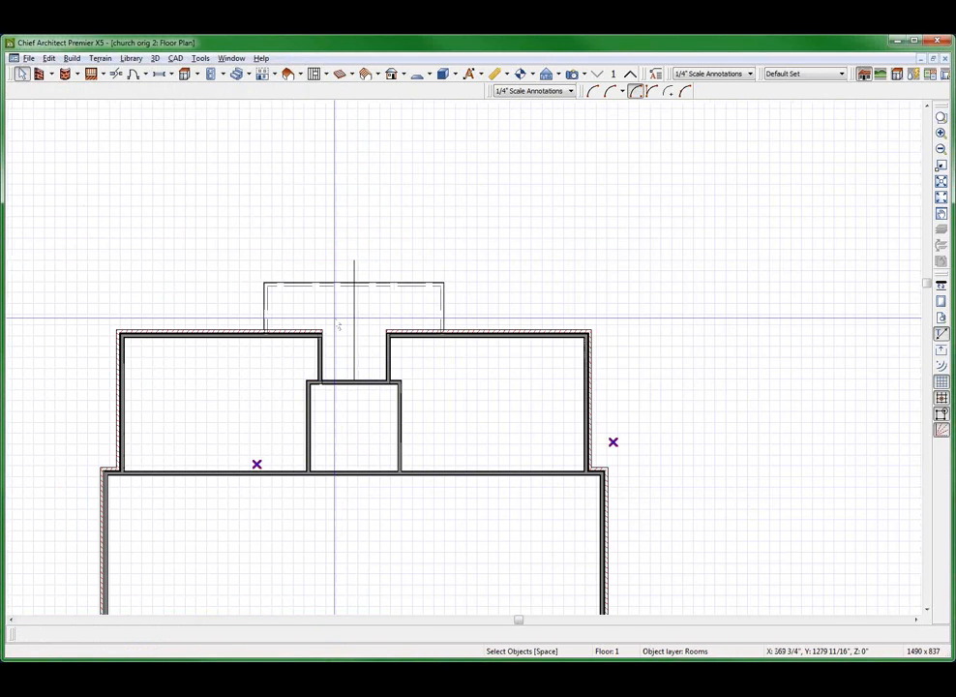
key("shift+f")
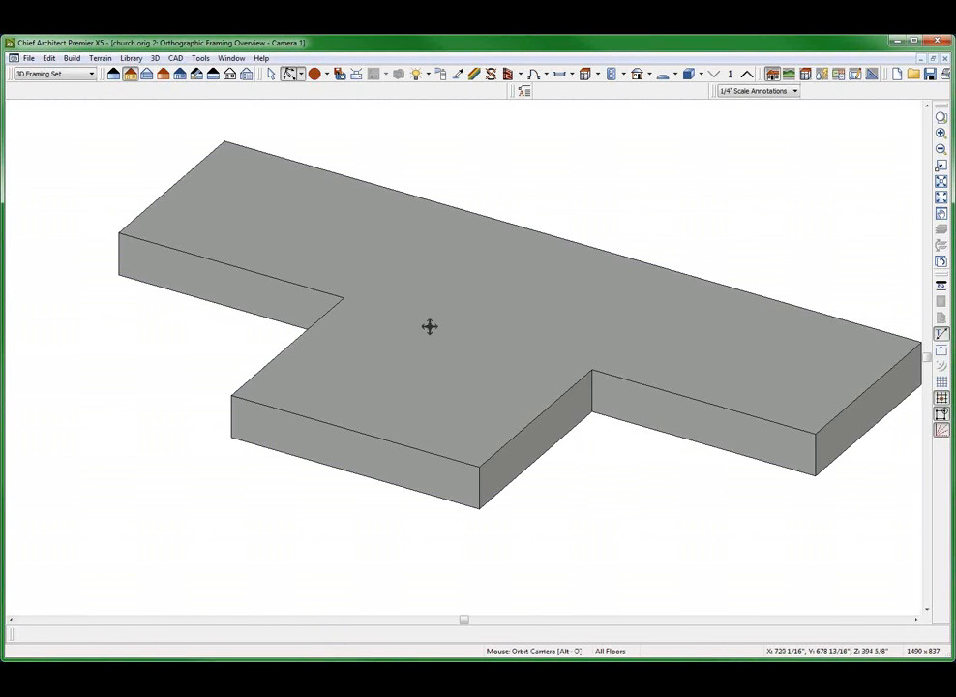
mouse_move(428, 326)
left_mouse_down()
mouse_move(385, 314)
mouse_move(434, 325)
left_mouse_up()
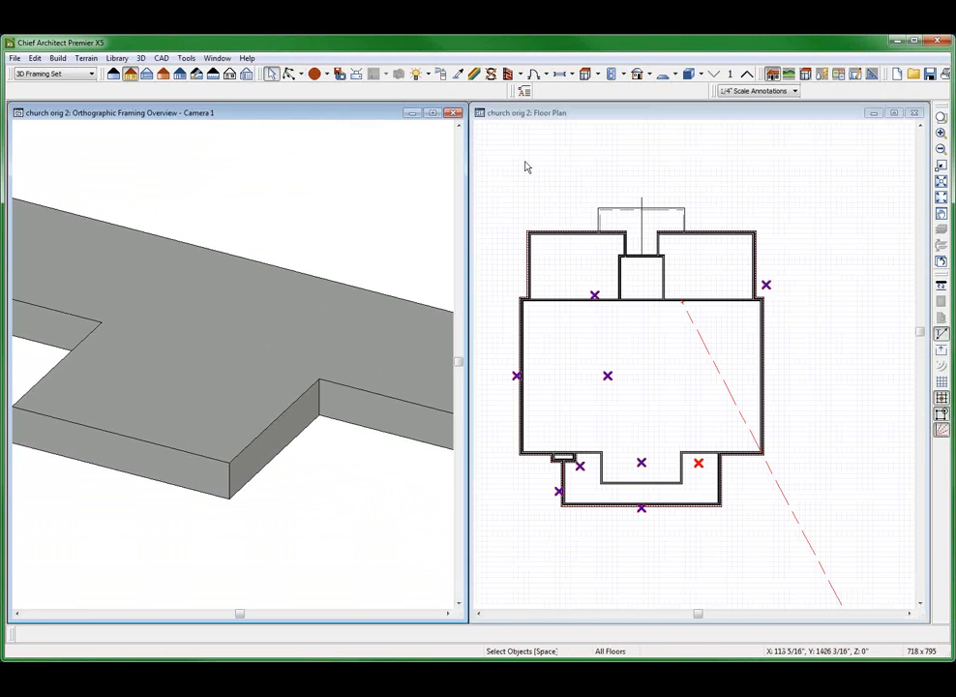
Build the building's framing from the floor plan with Automatic Wall Framing and Automatic Roof Framing enabled
left_click(525, 164)
left_click(340, 74)
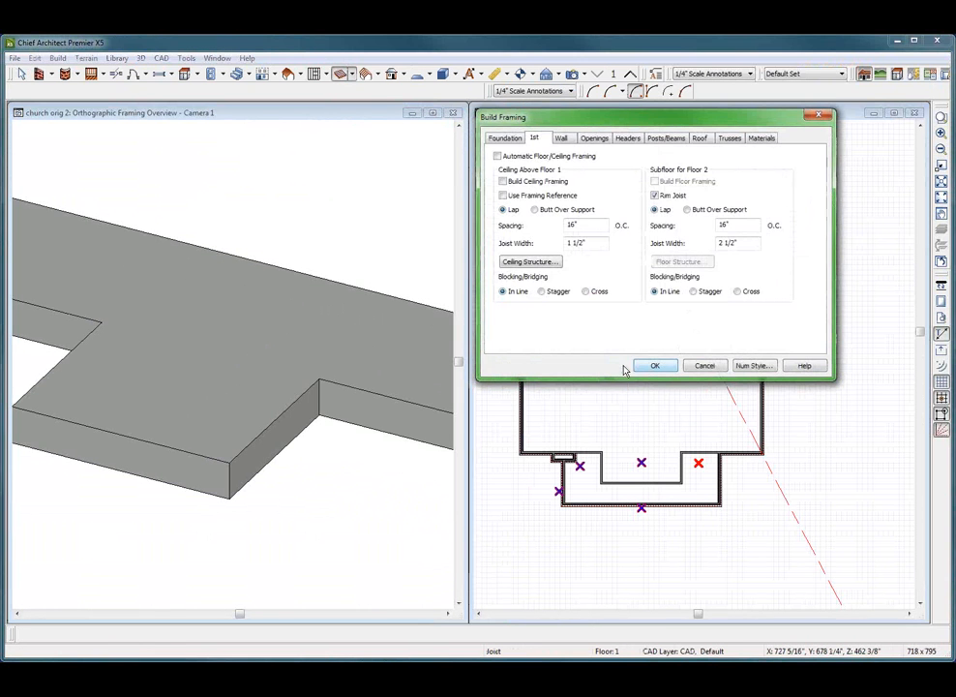
left_click(561, 140)
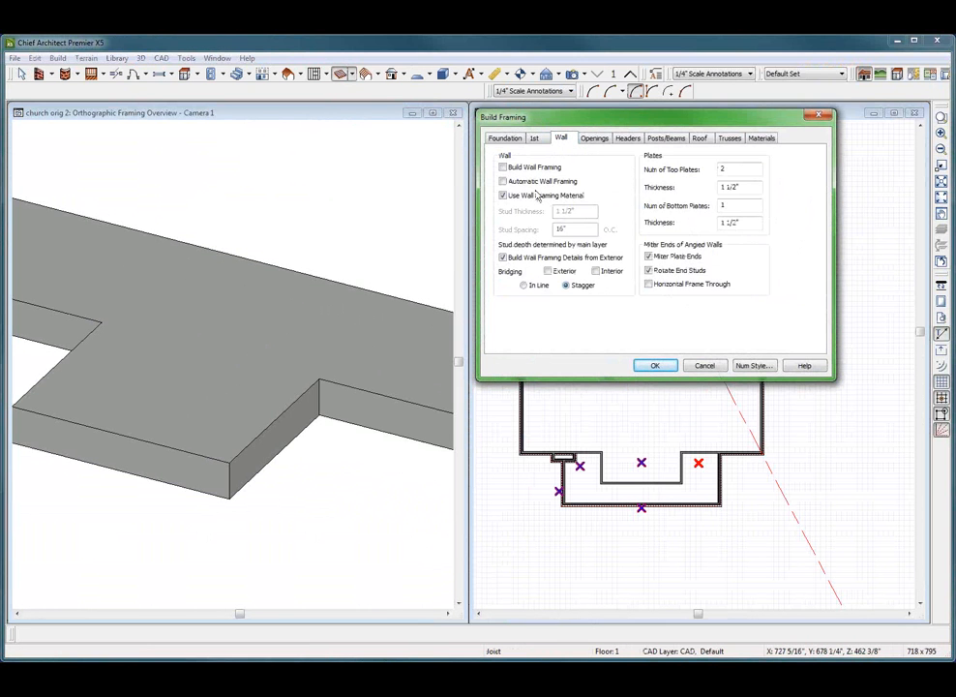
left_click(699, 138)
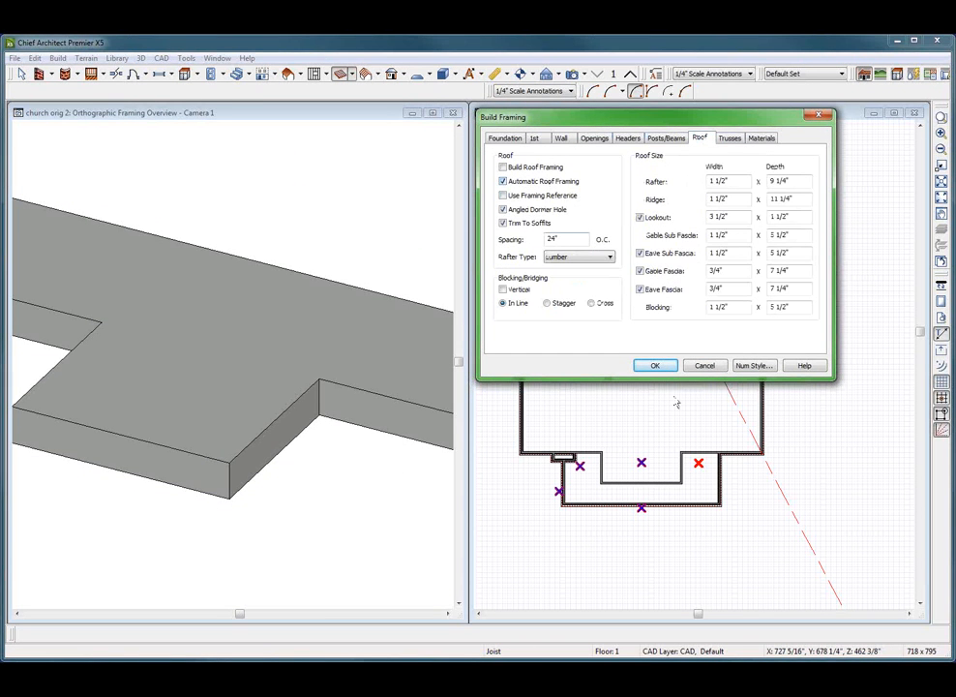
left_click(653, 366)
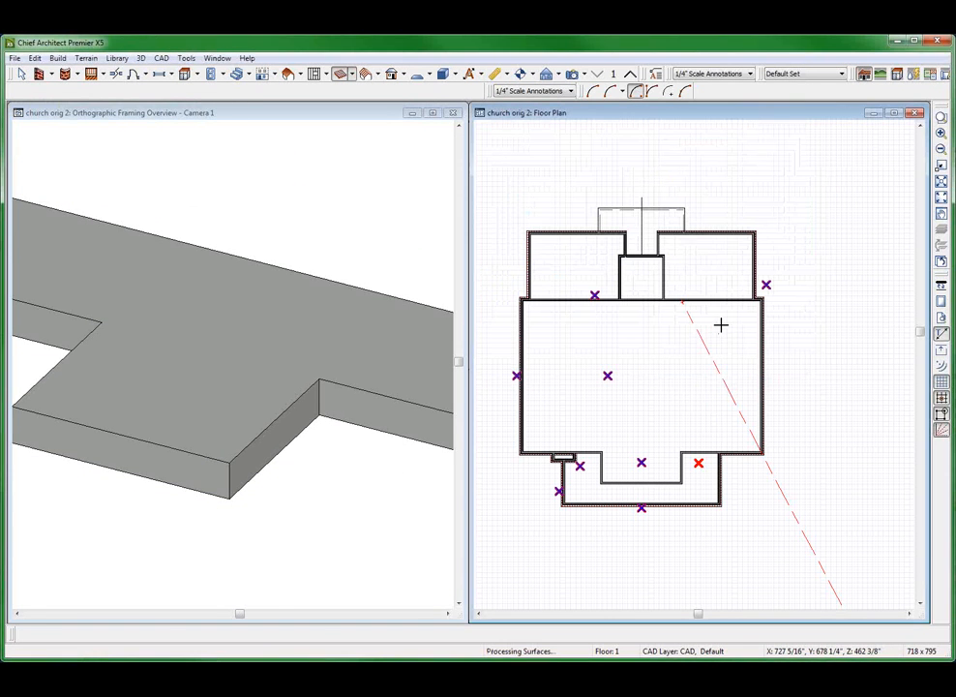
Examine the wall and roof framing in the 3D overview from several sides, closing in on the wall corners and projecting wings
scroll(639, 335, "down", 2)
left_click(432, 339)
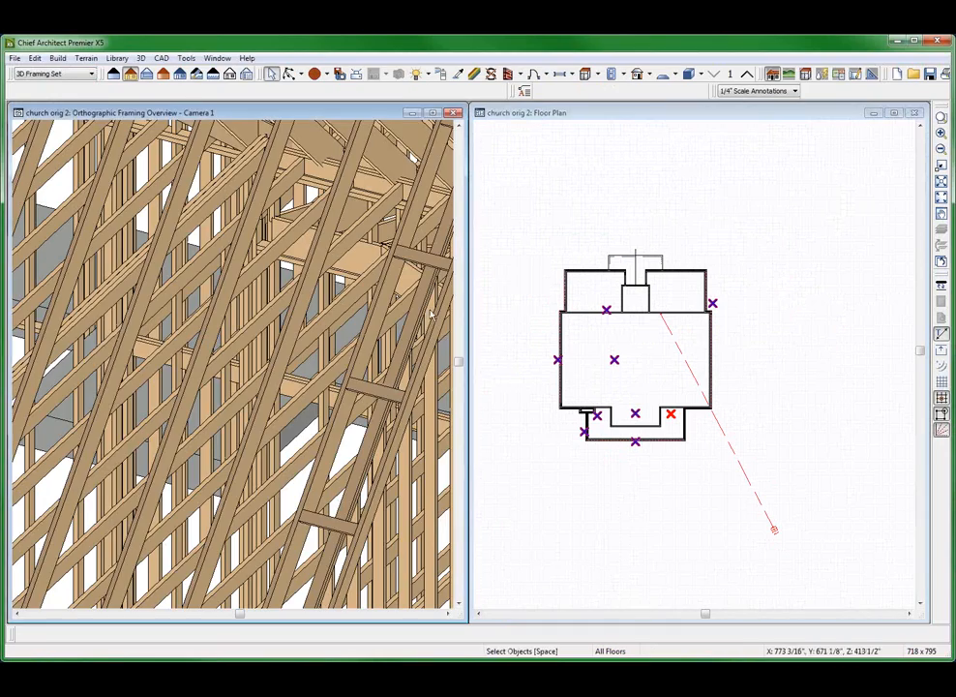
scroll(425, 339, "down", 2)
scroll(334, 333, "down", 5)
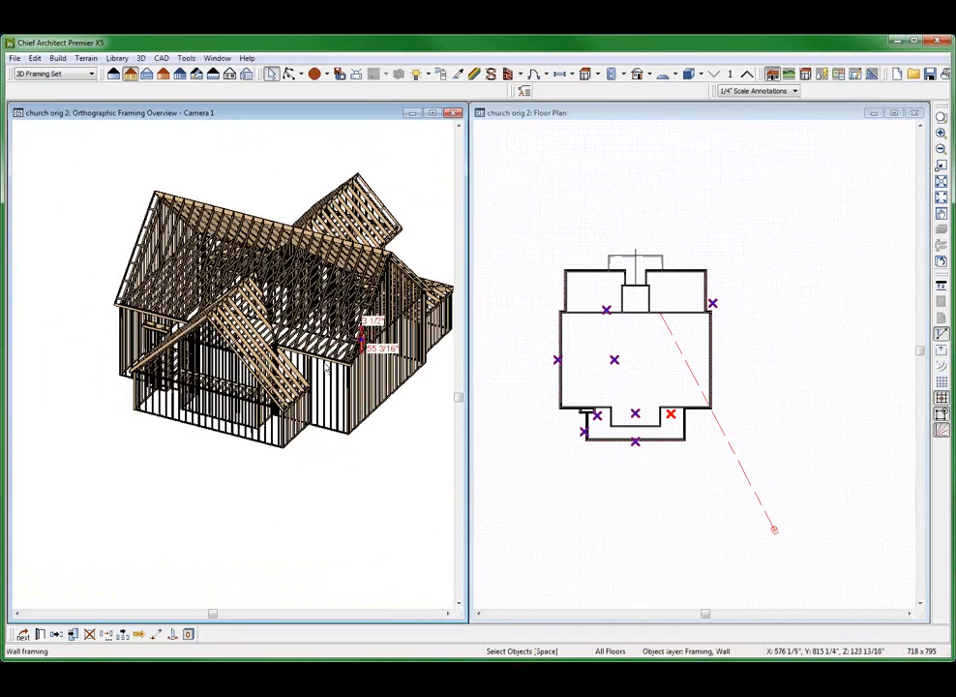
middle_click_drag(376, 371, 44, 303)
middle_click_drag(66, 370, 281, 395)
scroll(279, 395, "up", 3)
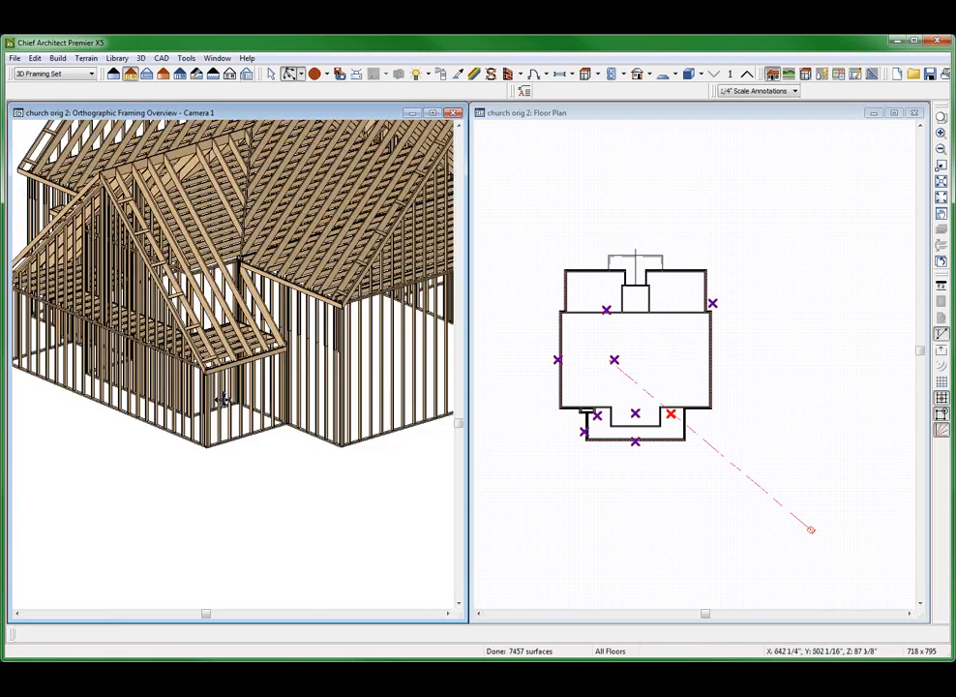
middle_click_drag(223, 395, 236, 470)
scroll(263, 442, "down", 3)
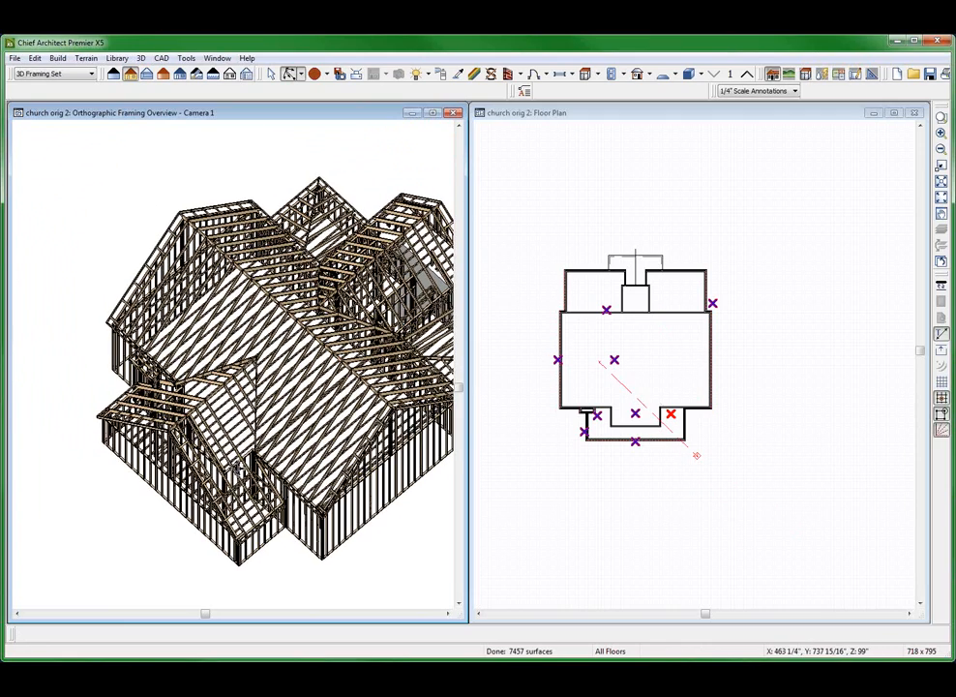
middle_click_drag(314, 392, 70, 230)
scroll(194, 371, "up", 5)
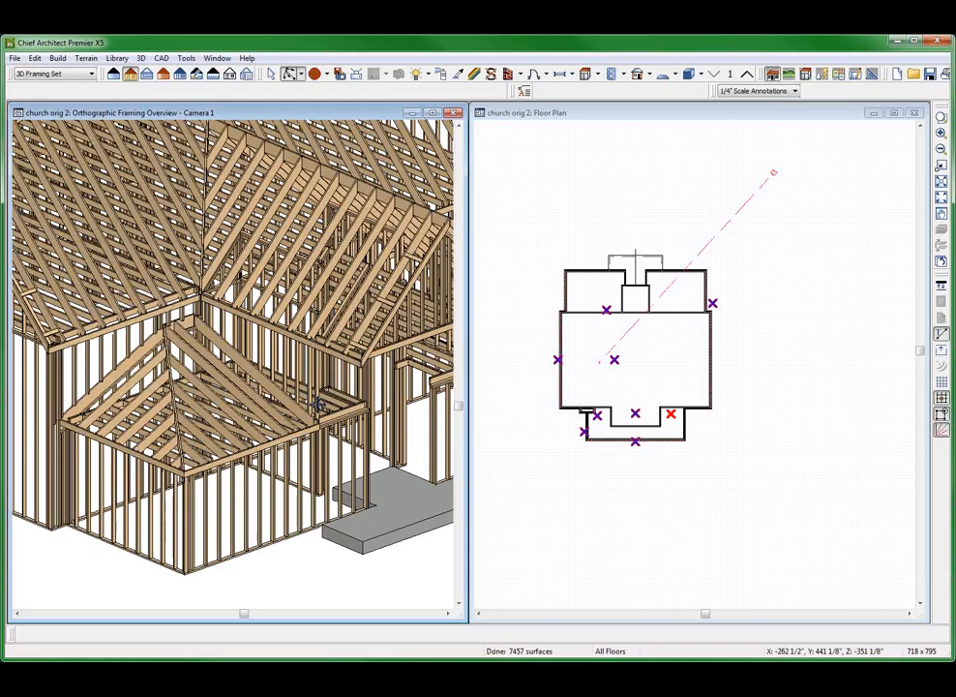
Examine the wall and roof framing around the front entry recess and slab in the 3D overview from several angles
scroll(342, 409, "up", 2)
scroll(341, 410, "down", 3)
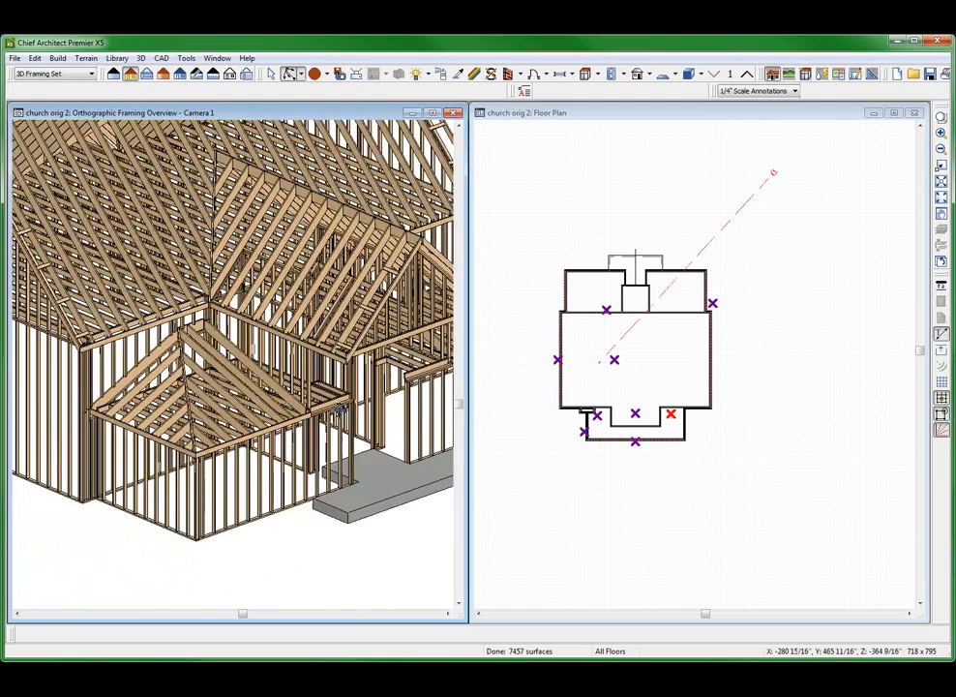
middle_click_drag(342, 411, 264, 416)
left_click_drag(264, 415, 170, 455)
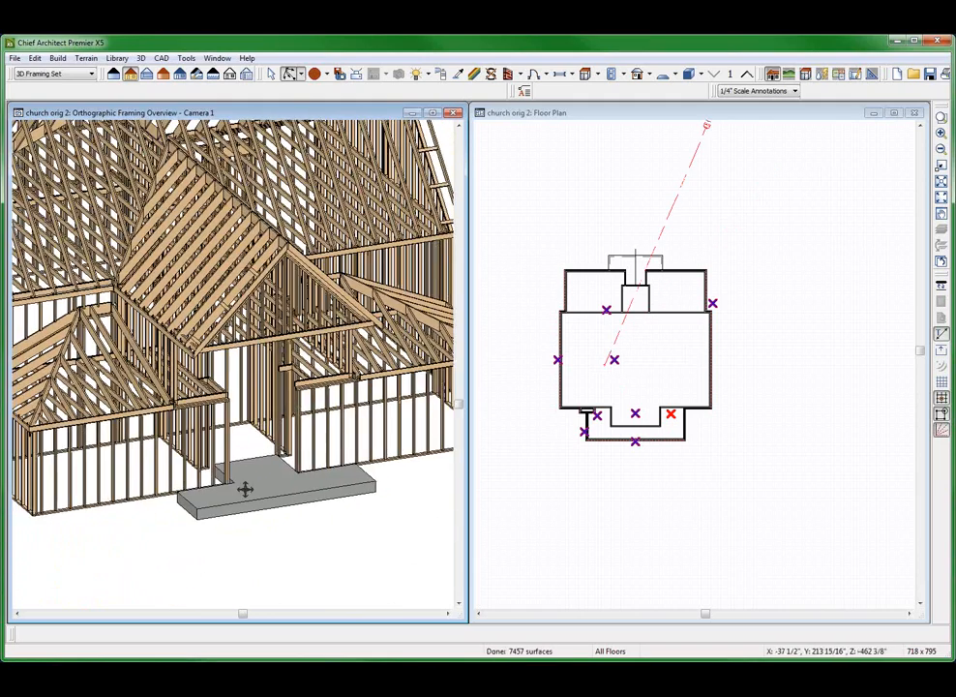
scroll(256, 476, "up", 3)
middle_click_drag(258, 472, 285, 487)
left_click_drag(285, 488, 186, 457)
scroll(188, 458, "down", 4)
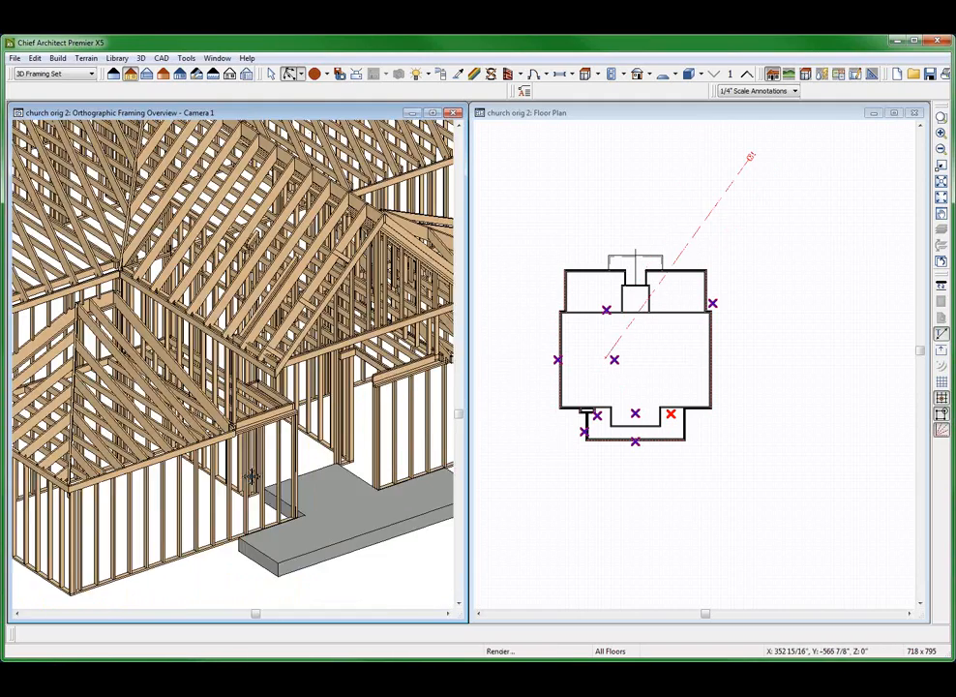
middle_click_drag(251, 476, 273, 467)
scroll(311, 444, "up", 1)
scroll(311, 443, "up", 3)
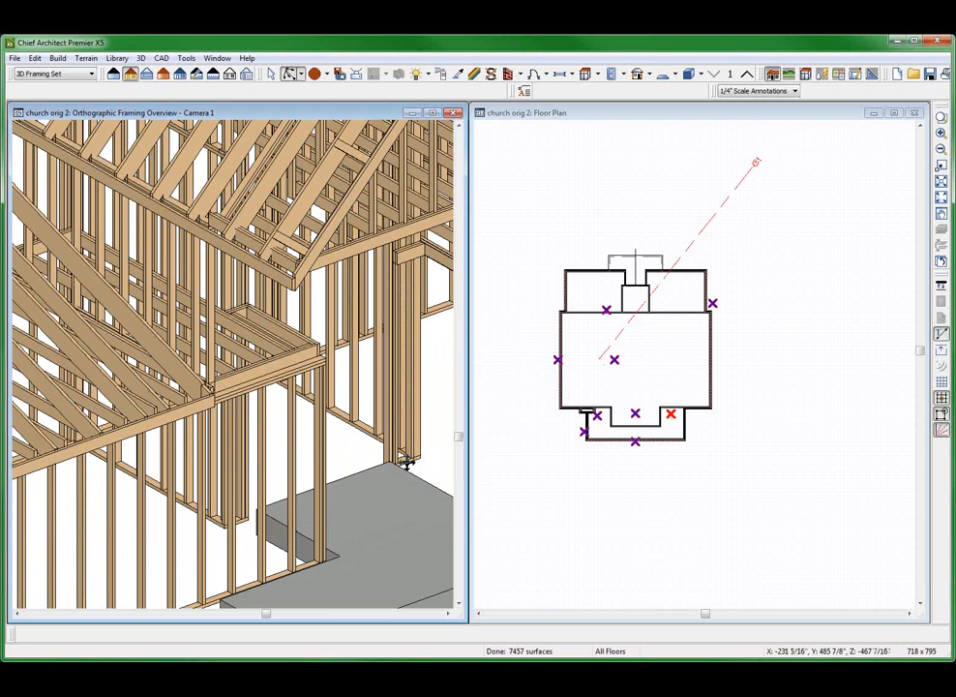
Review the Interior-4 wall type definition of the left side wall of the small room behind the recess
scroll(653, 285, "up", 8)
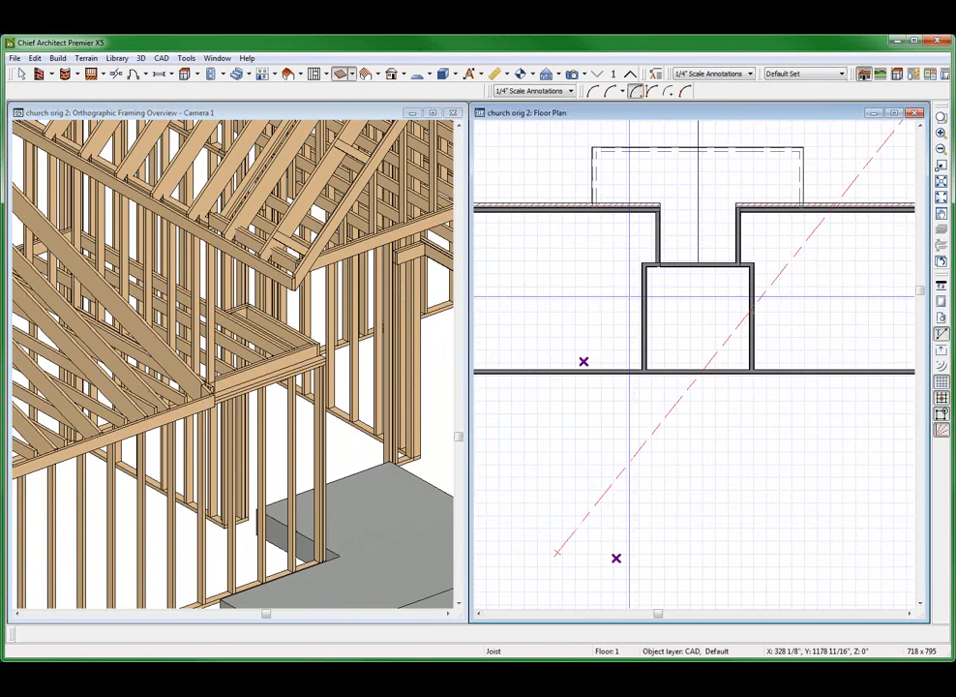
left_click(658, 284)
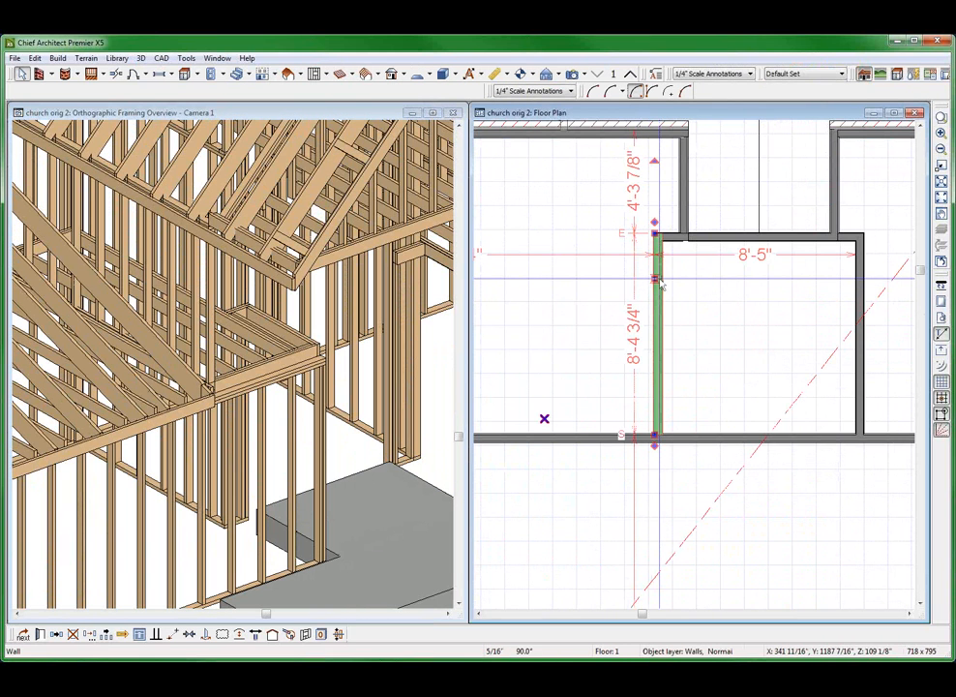
scroll(134, 318, "down", 4)
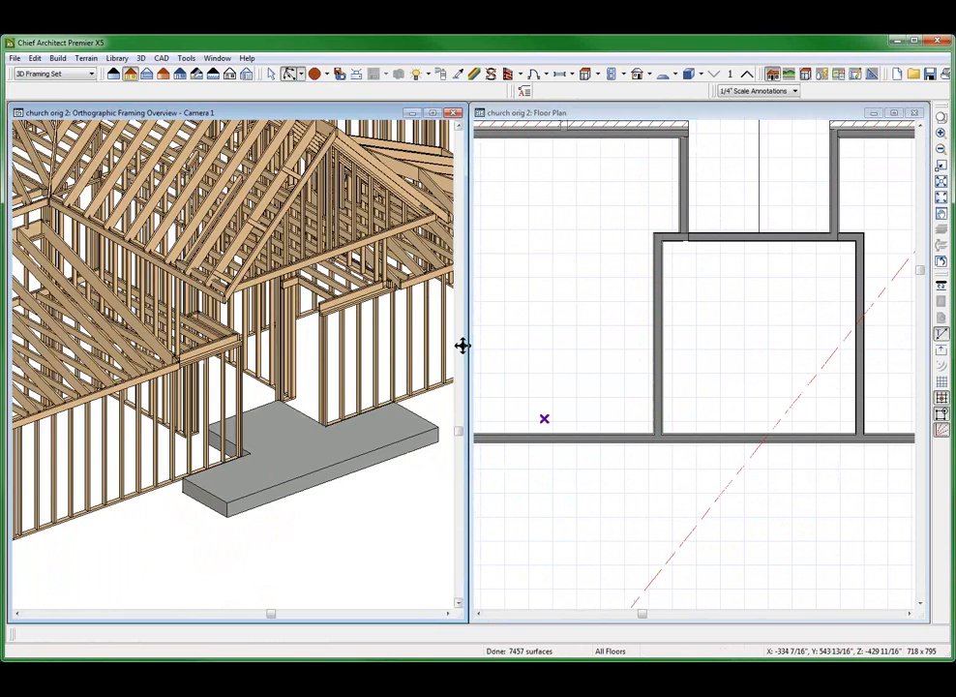
scroll(460, 343, "up", 3)
left_click(581, 298)
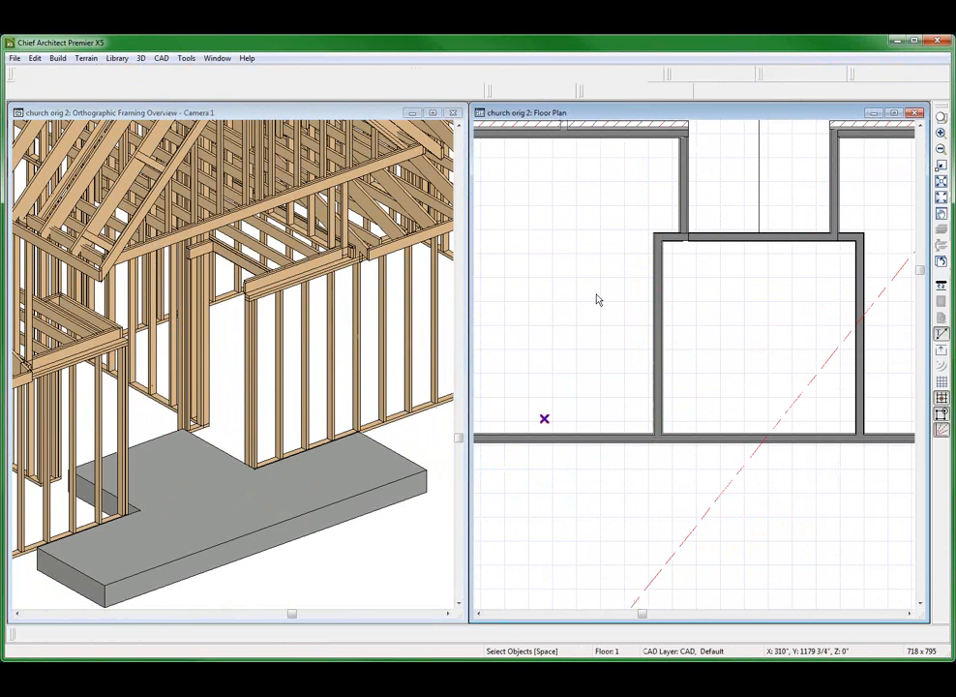
left_click(654, 288)
double_click(654, 288)
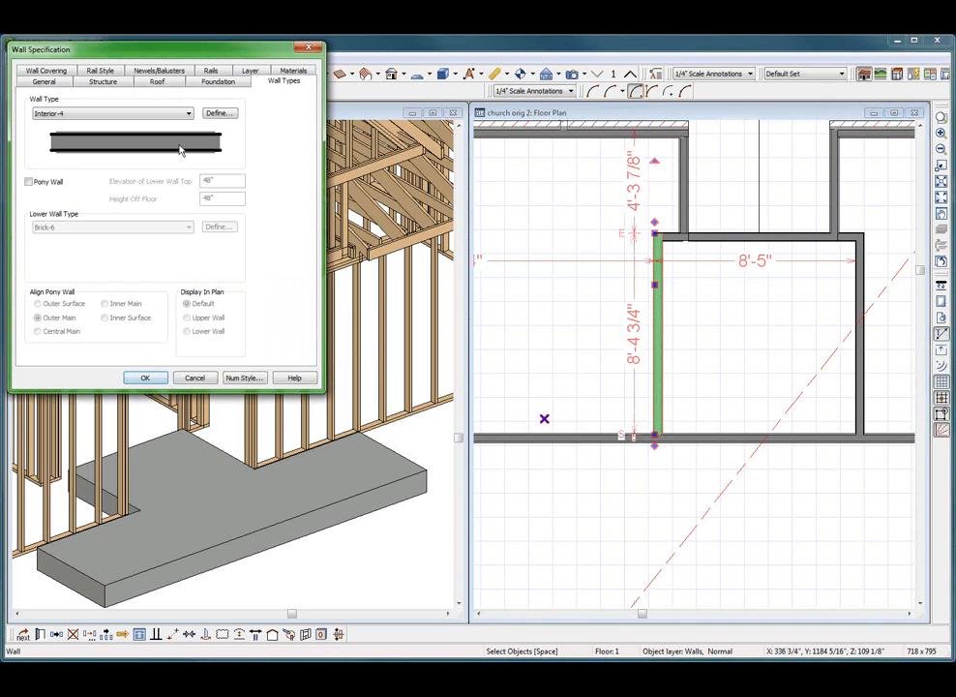
left_click(218, 113)
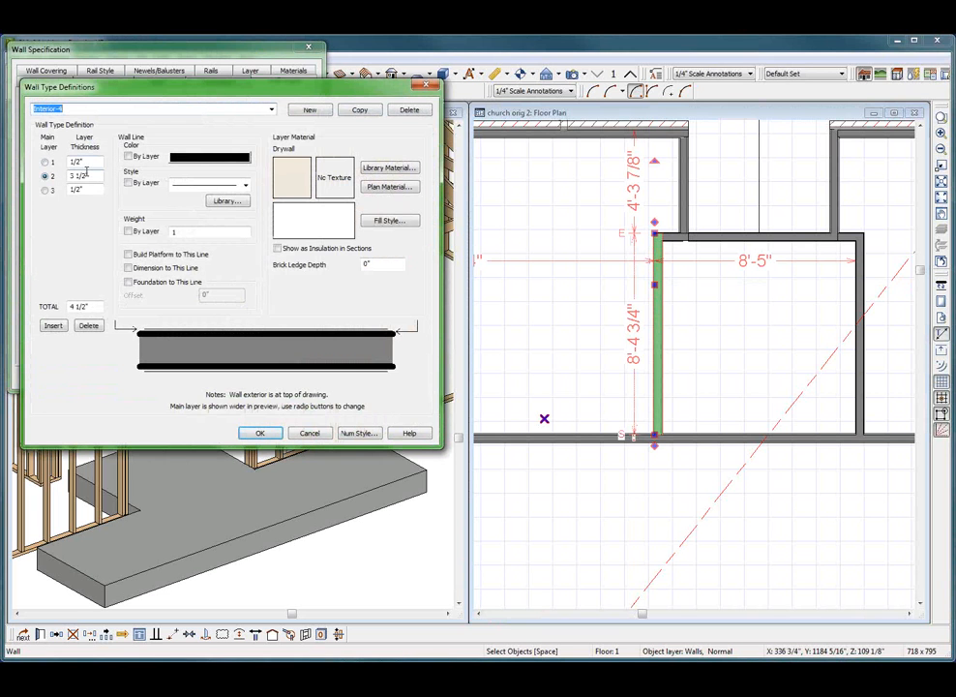
left_click(308, 433)
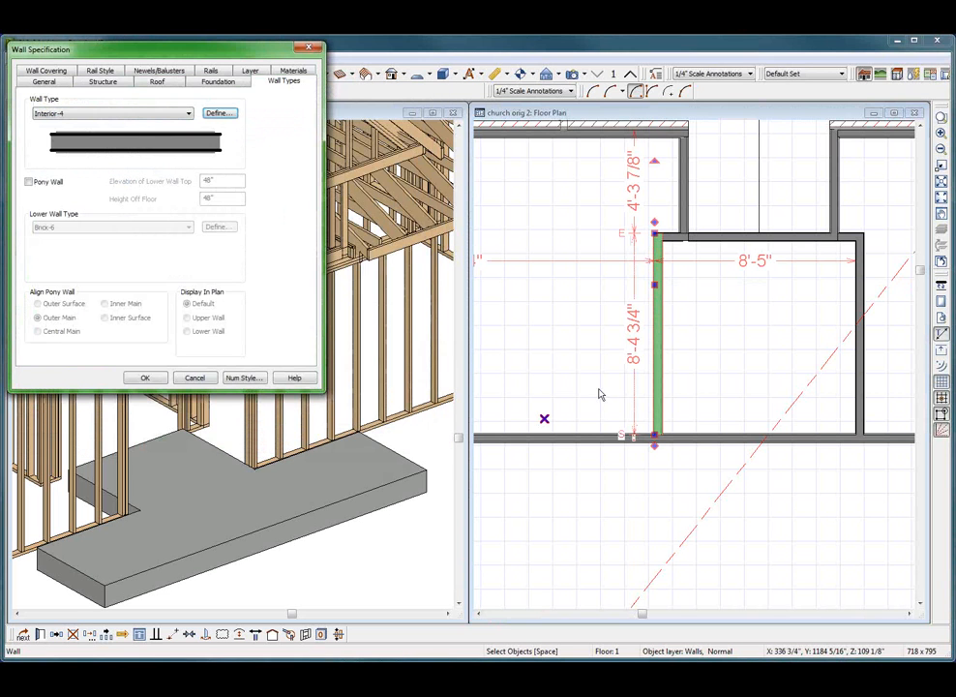
left_click(189, 380)
Review the wall type definition of the small room's right side wall and leave it as it is
left_click(531, 404)
left_click(858, 378)
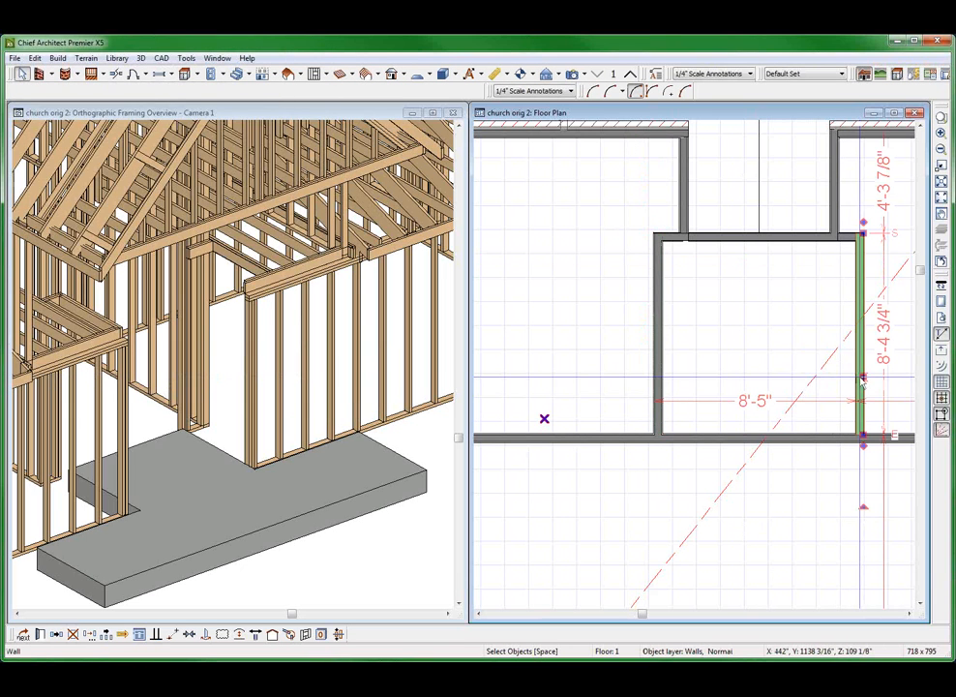
double_click(860, 380)
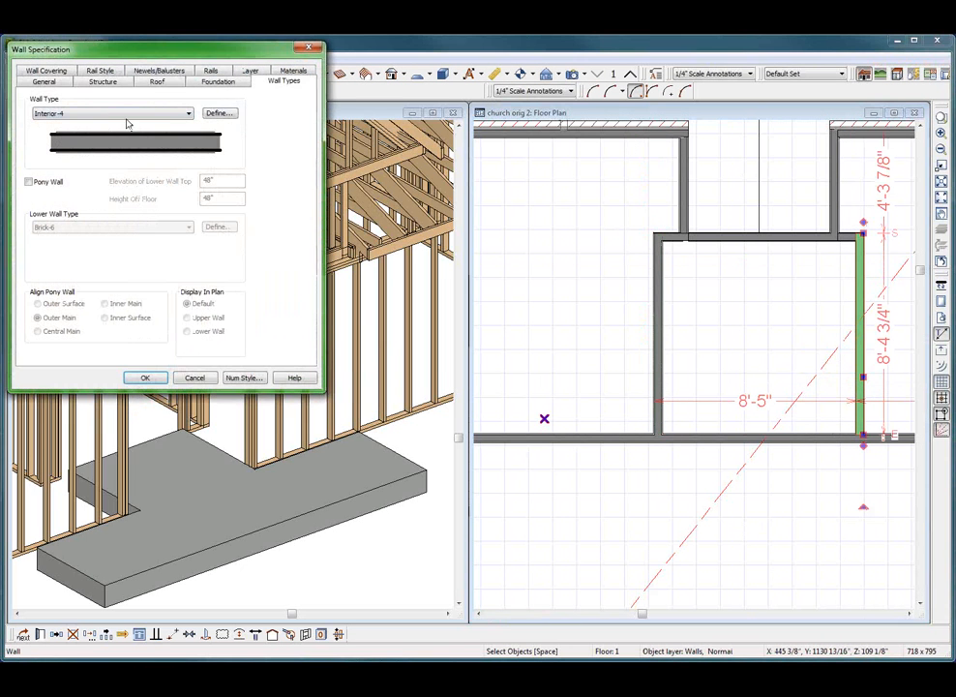
left_click(219, 113)
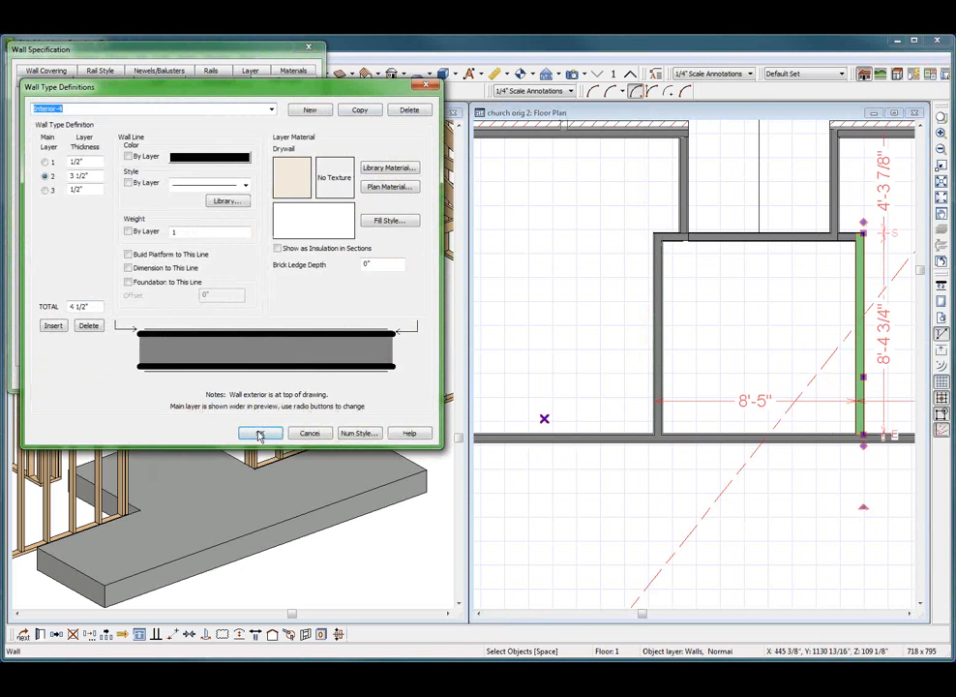
left_click(259, 433)
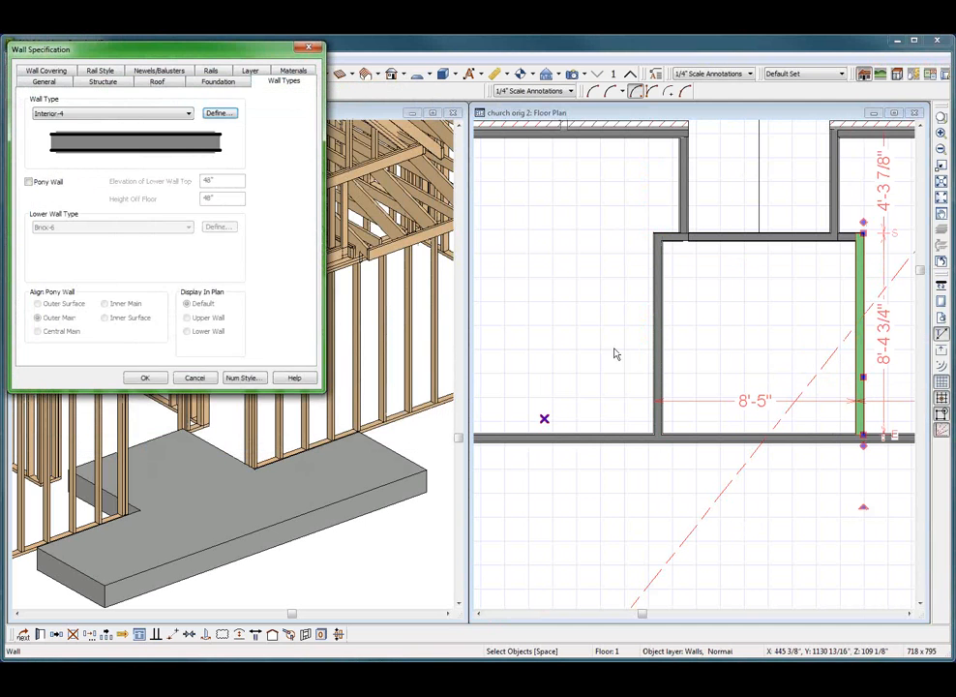
left_click(195, 377)
left_click(905, 252)
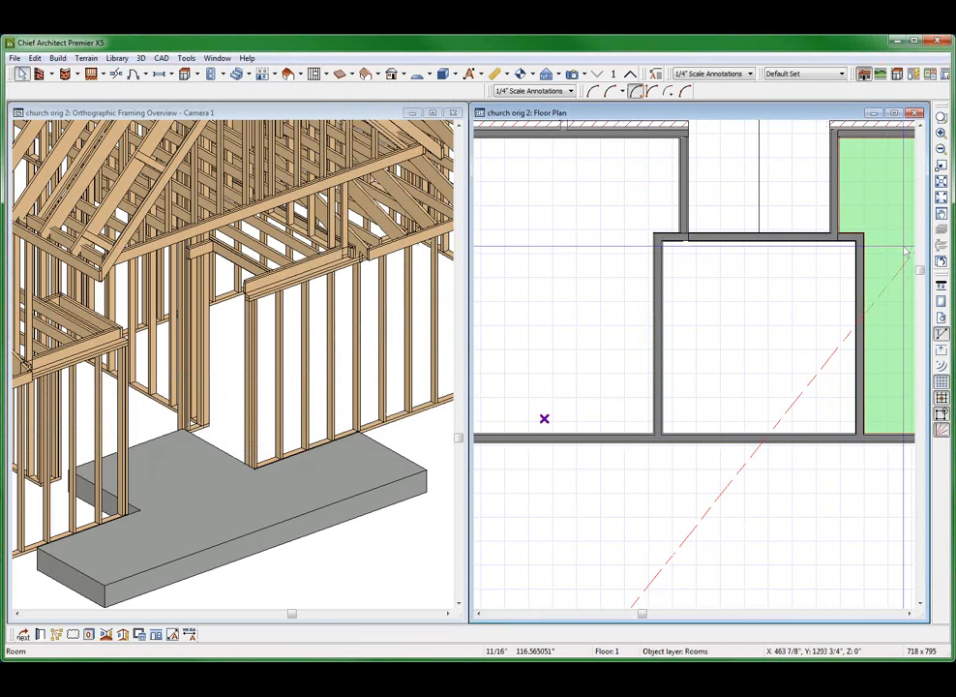
Review the main layer and layer thicknesses of the smooth exterior-4 wall type on the recess's left side wall
scroll(906, 253, "up", 4)
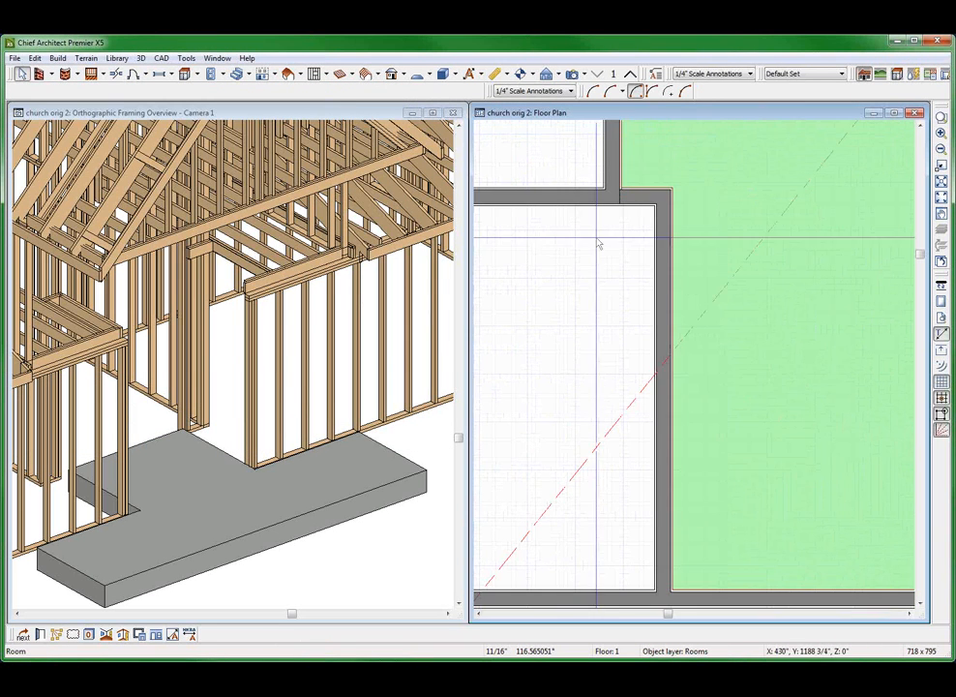
scroll(660, 527, "up", 2)
scroll(745, 292, "down", 3)
key("Escape")
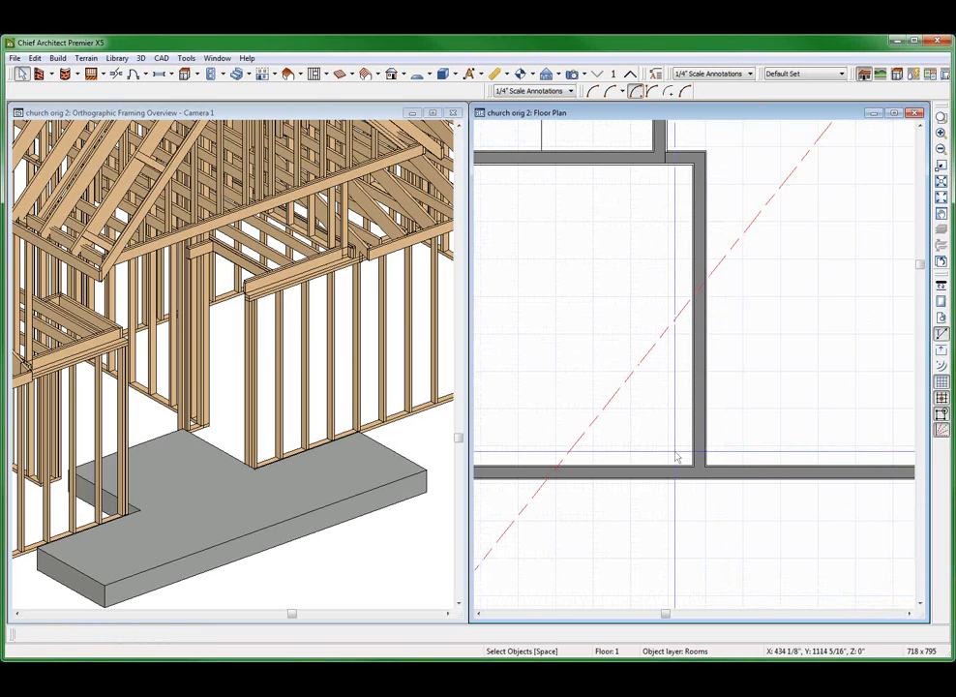
scroll(677, 457, "down", 2)
left_click(575, 209)
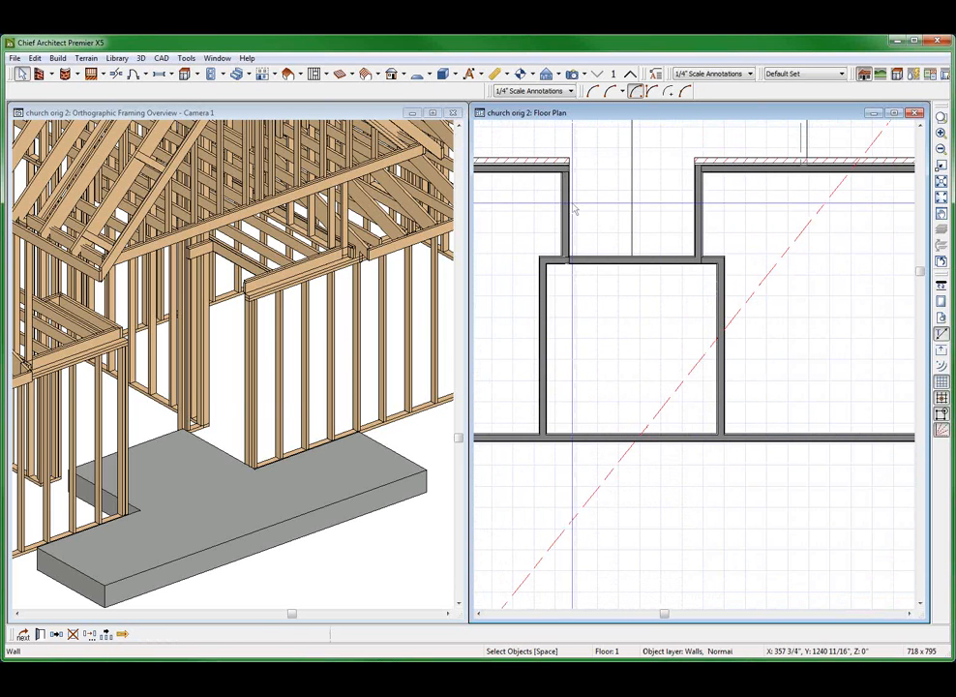
left_click(565, 204)
double_click(565, 205)
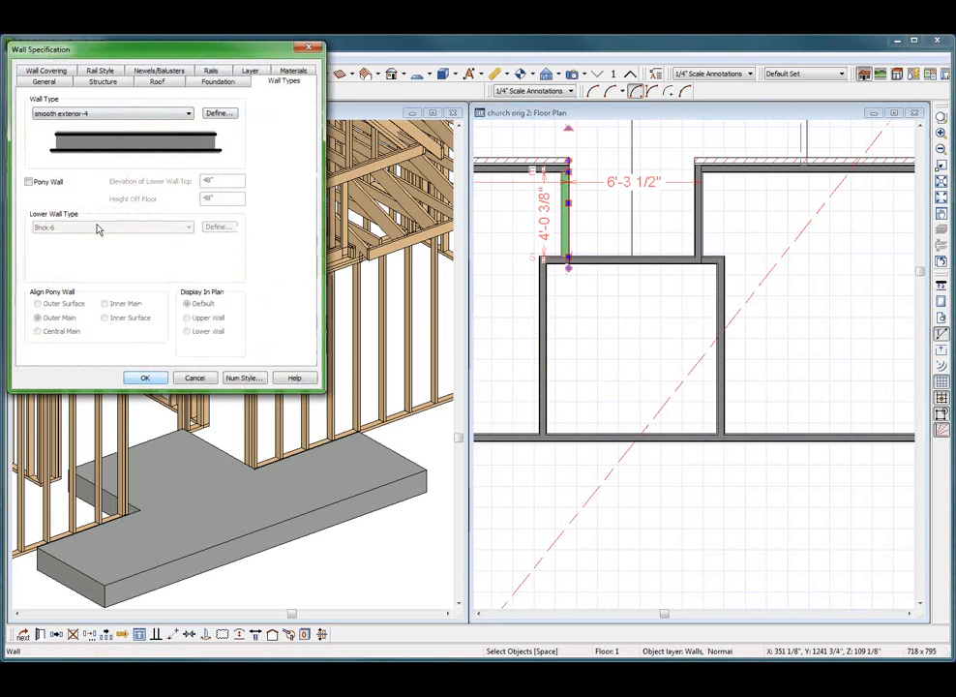
left_click(218, 114)
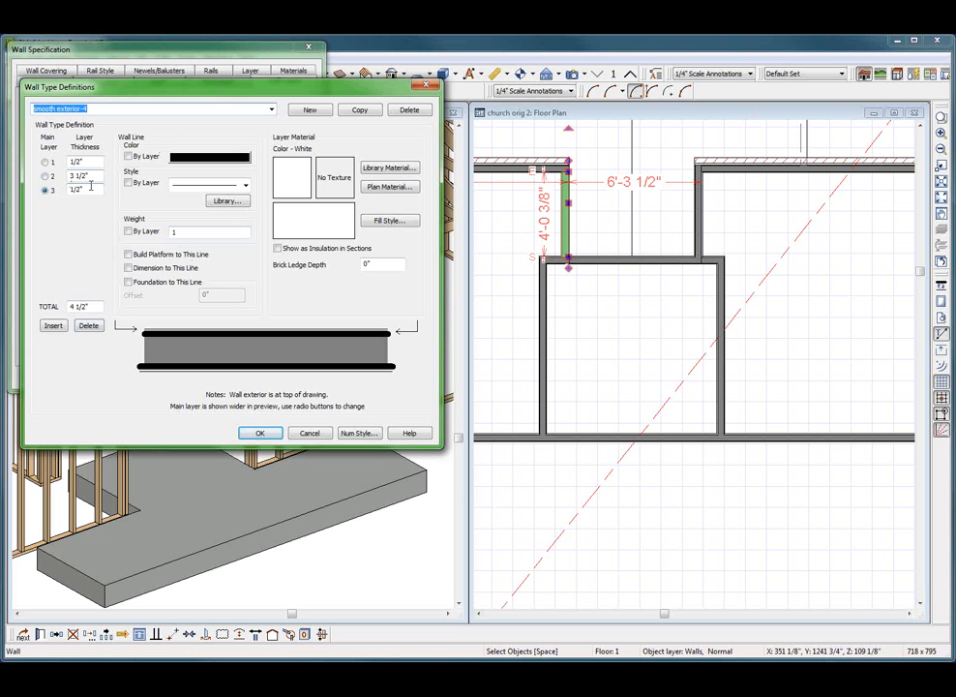
left_click(254, 436)
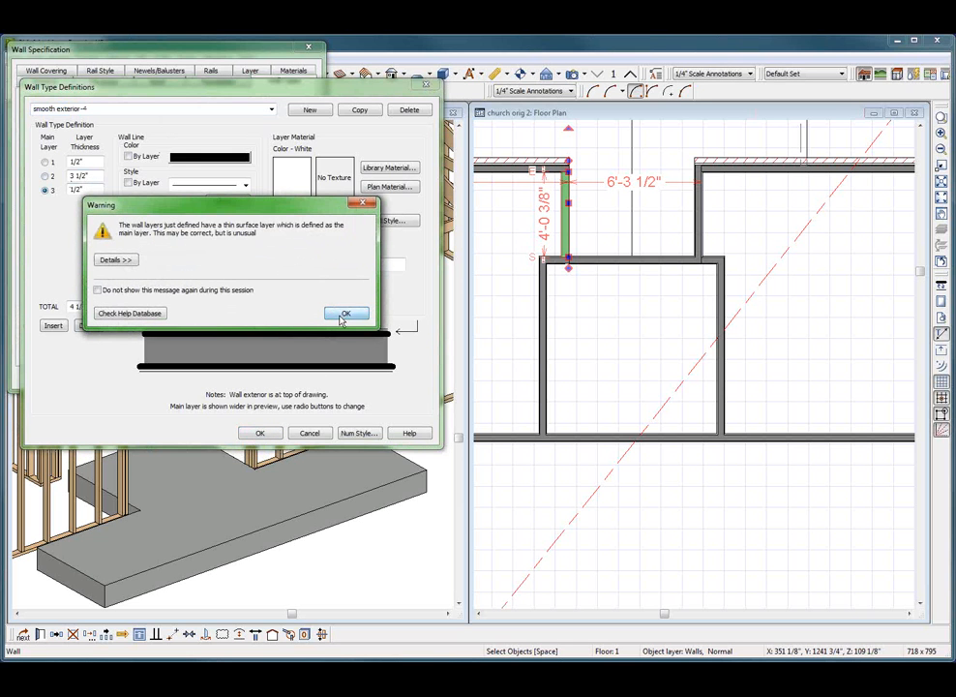
left_click(342, 315)
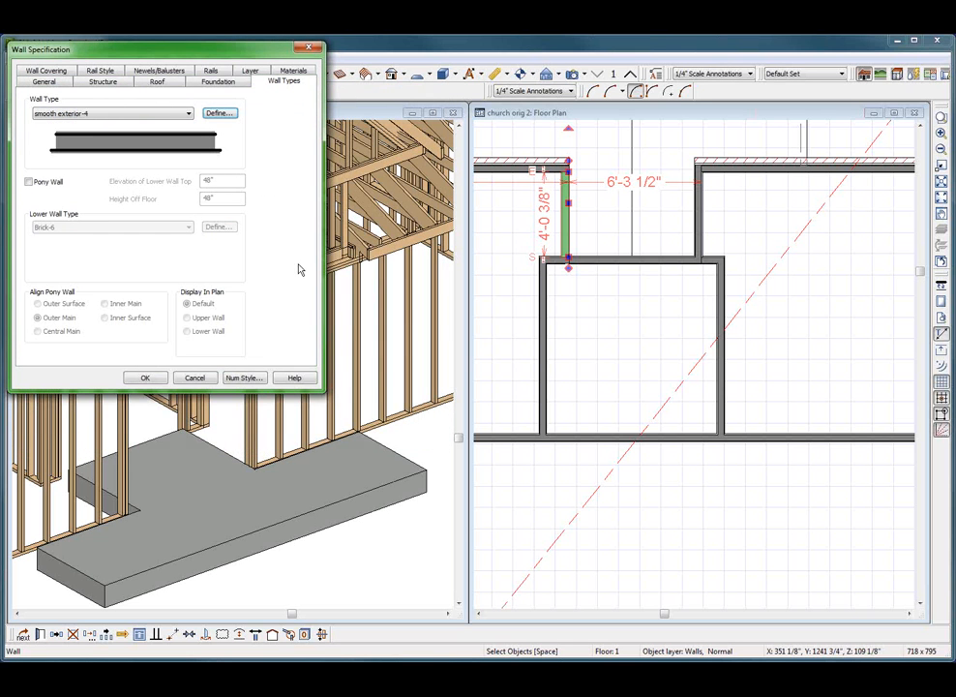
left_click(145, 378)
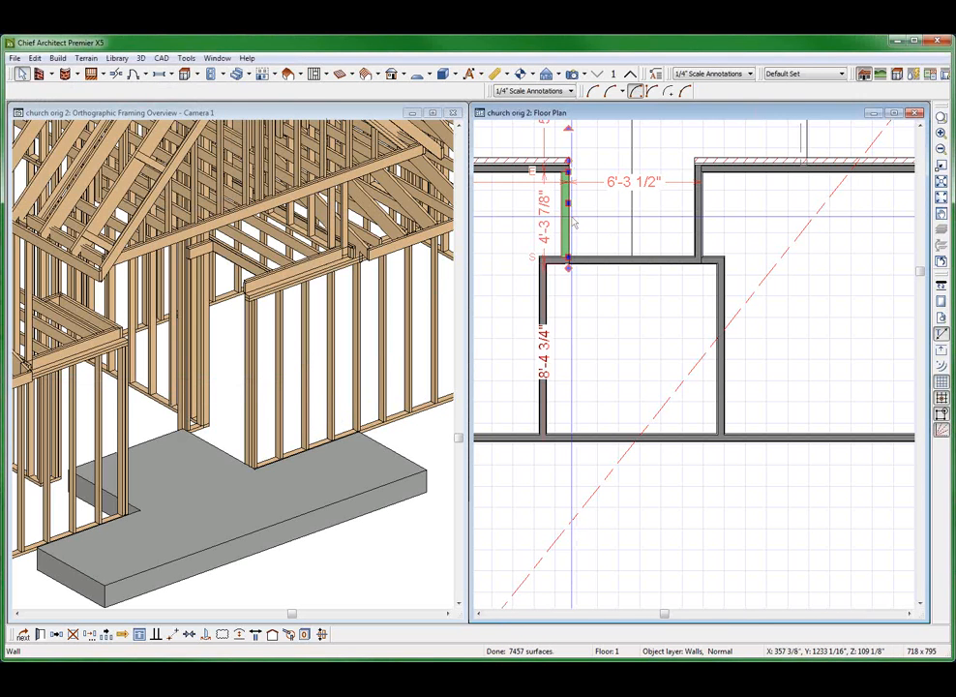
Set the main layer of the smooth exterior-4 wall type to layer 2, the 3 1/2" Fir Stud layer
double_click(574, 223)
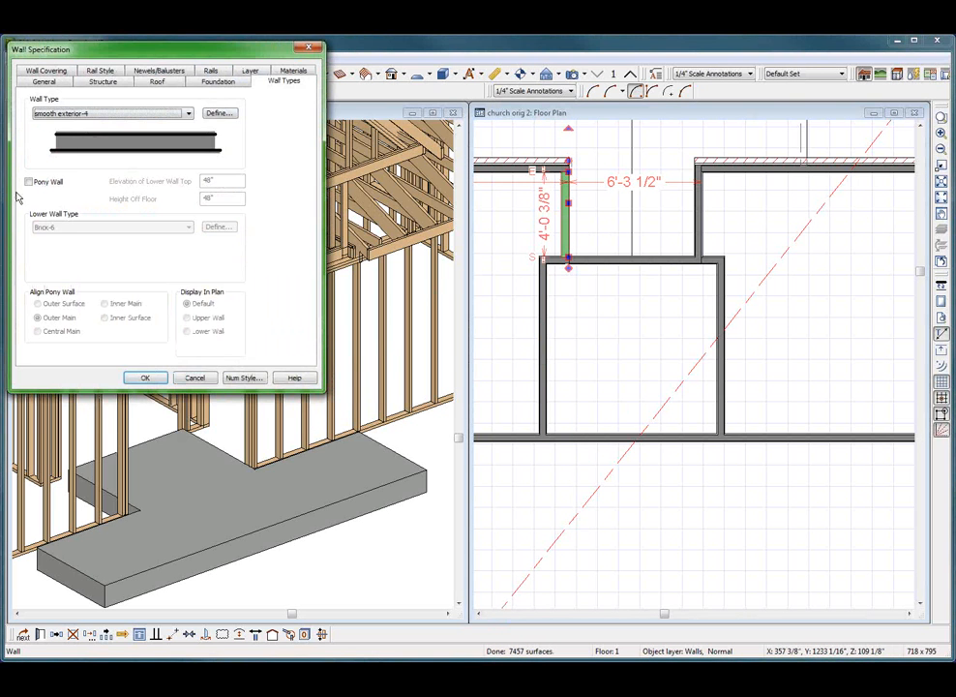
left_click(219, 114)
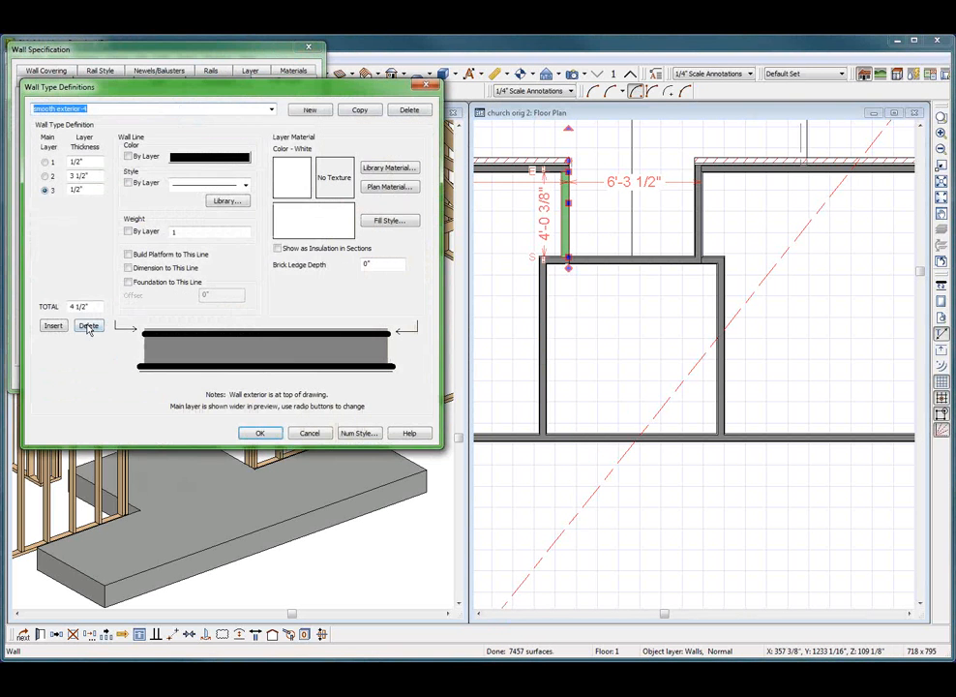
left_click(44, 176)
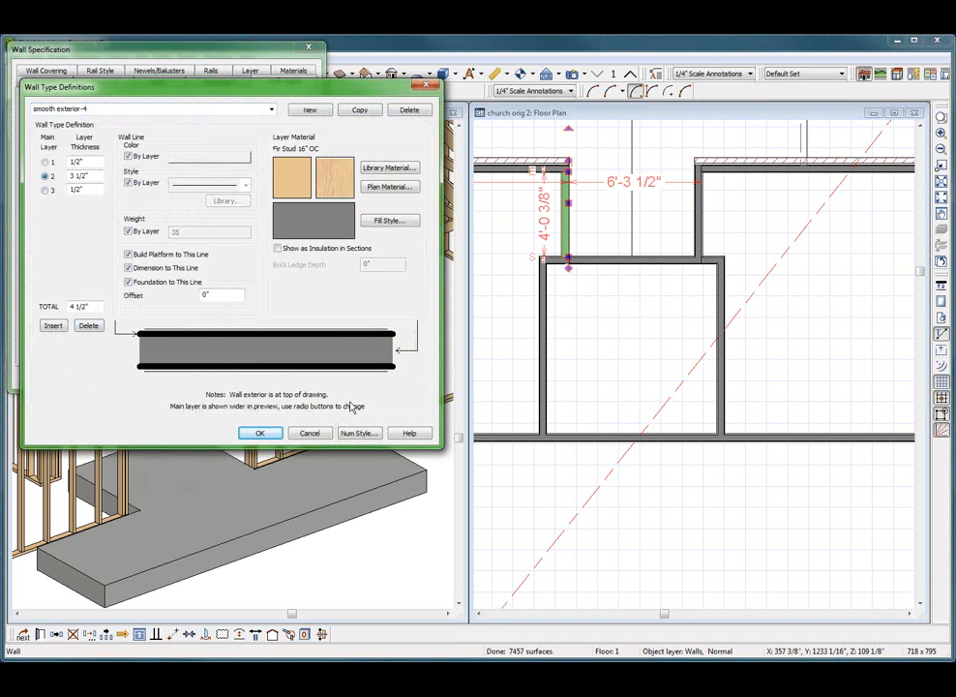
left_click(259, 433)
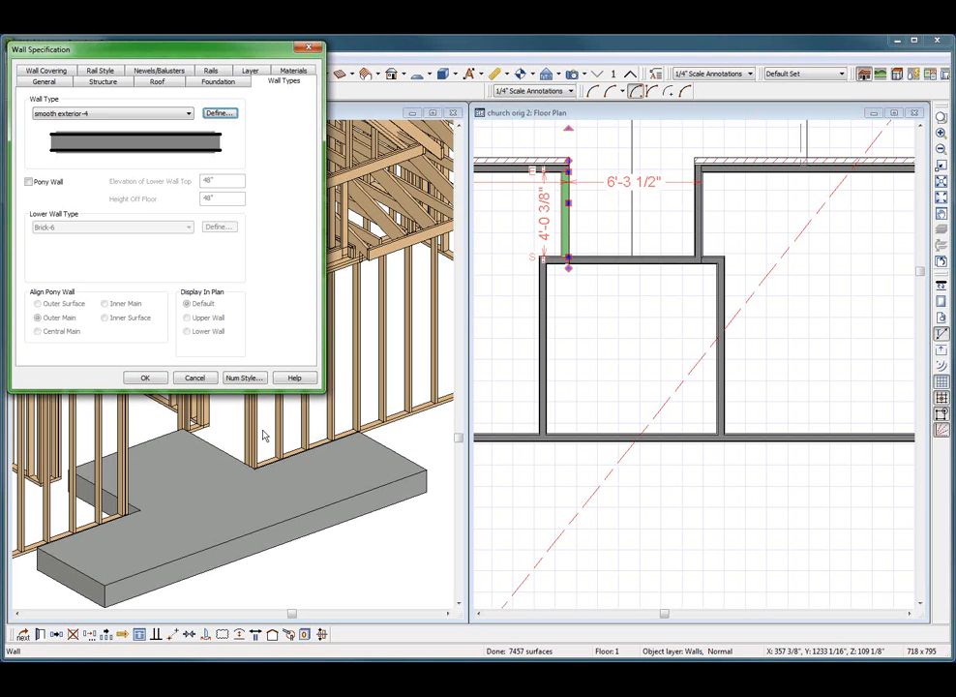
left_click(145, 377)
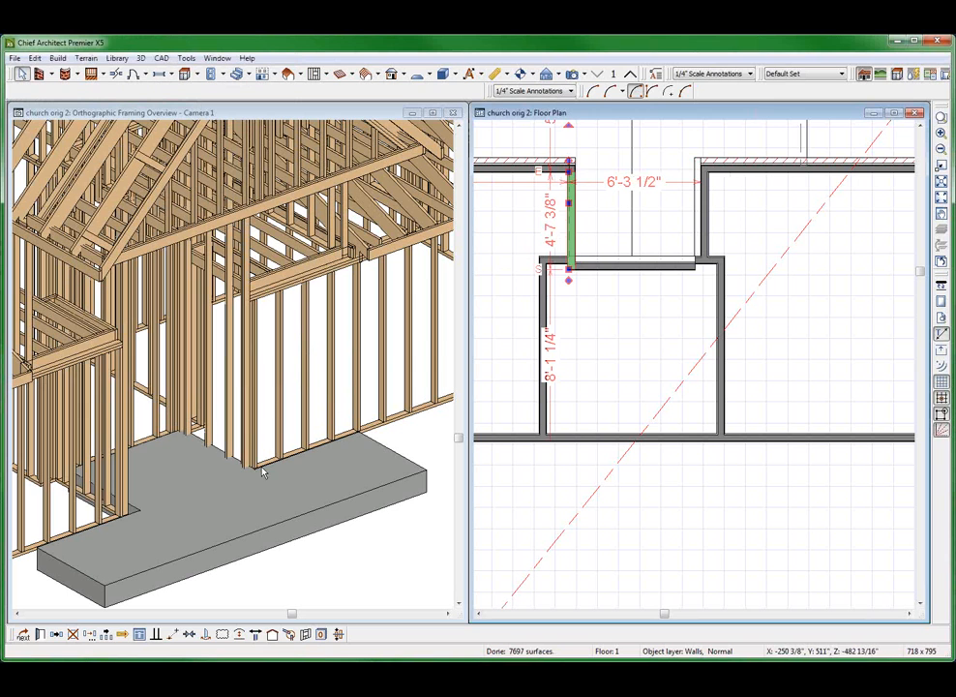
Inspect the regenerated stud framing along the recess walls and corners above the entry slab
left_click(284, 533)
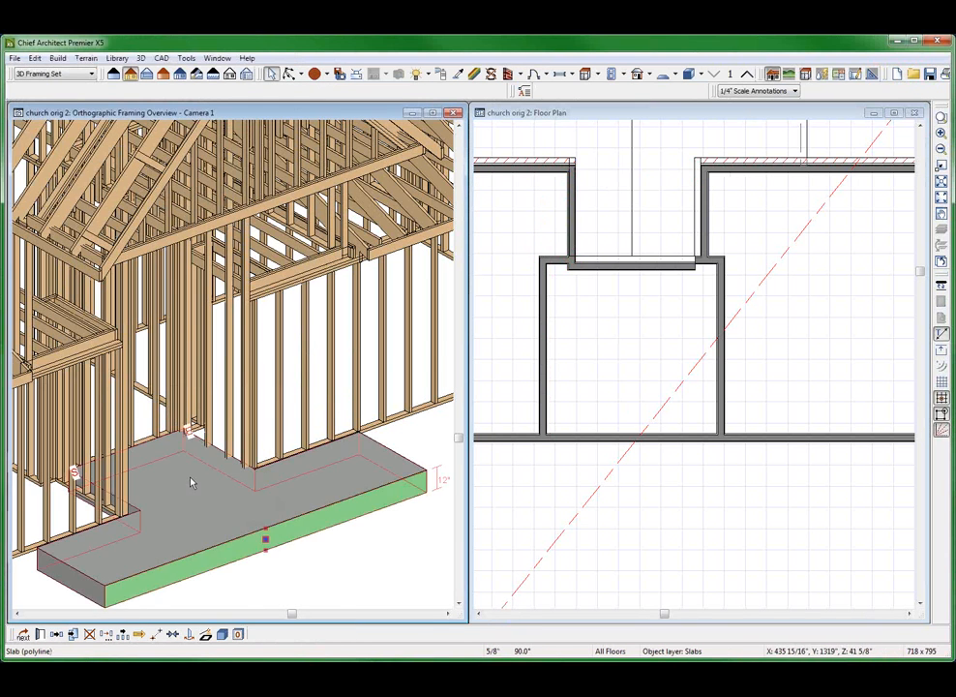
scroll(193, 478, "up", 5)
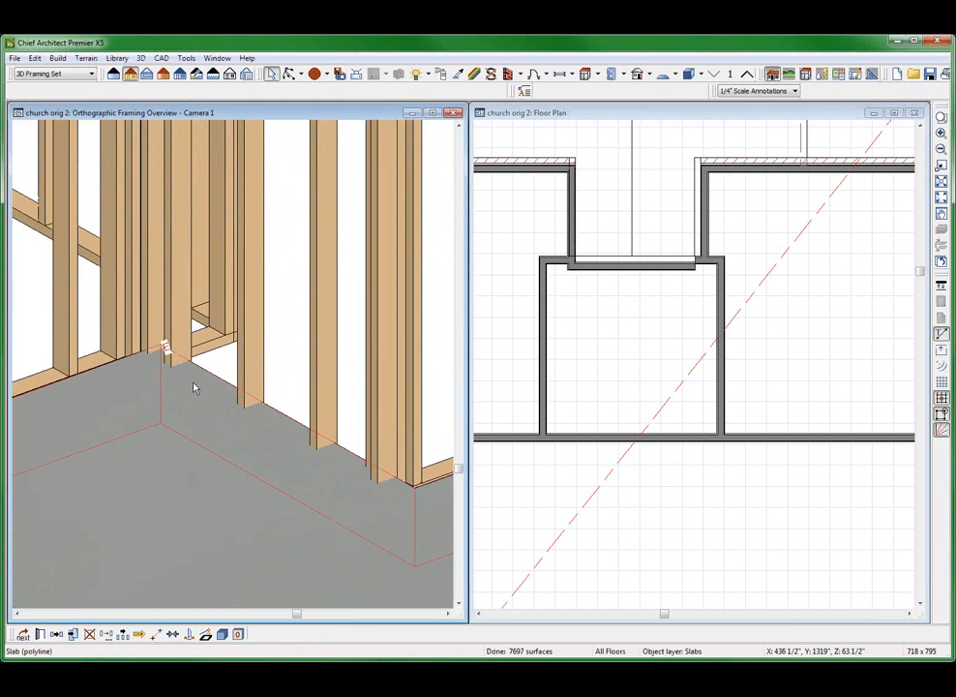
scroll(163, 346, "down", 1)
scroll(163, 347, "down", 4)
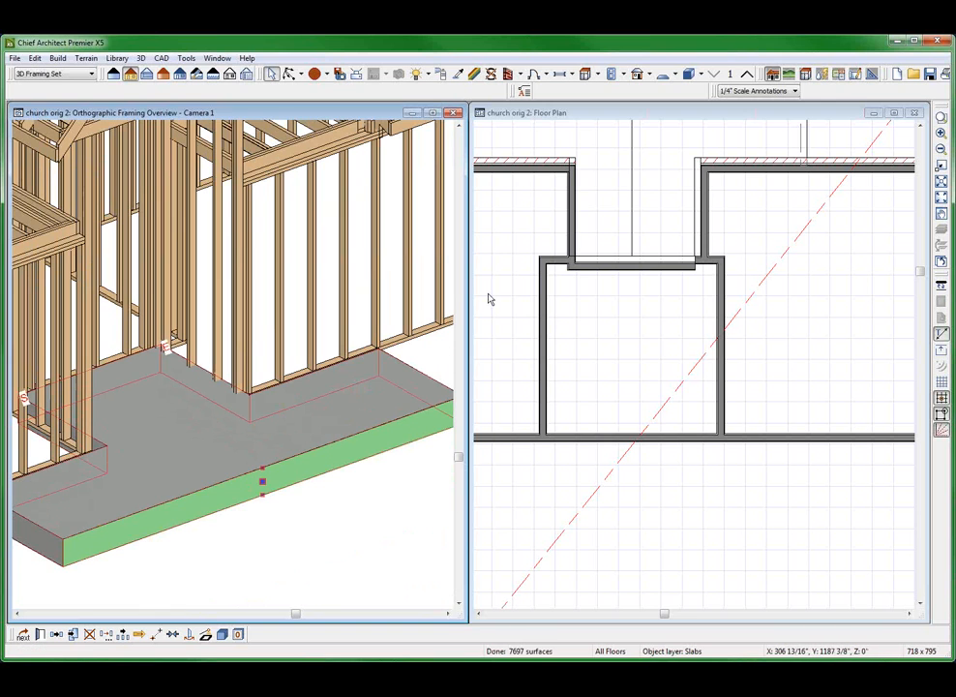
Move the recess's back wall outward into line with the adjoining wall segments of the small room
left_click(590, 336)
left_click(660, 251)
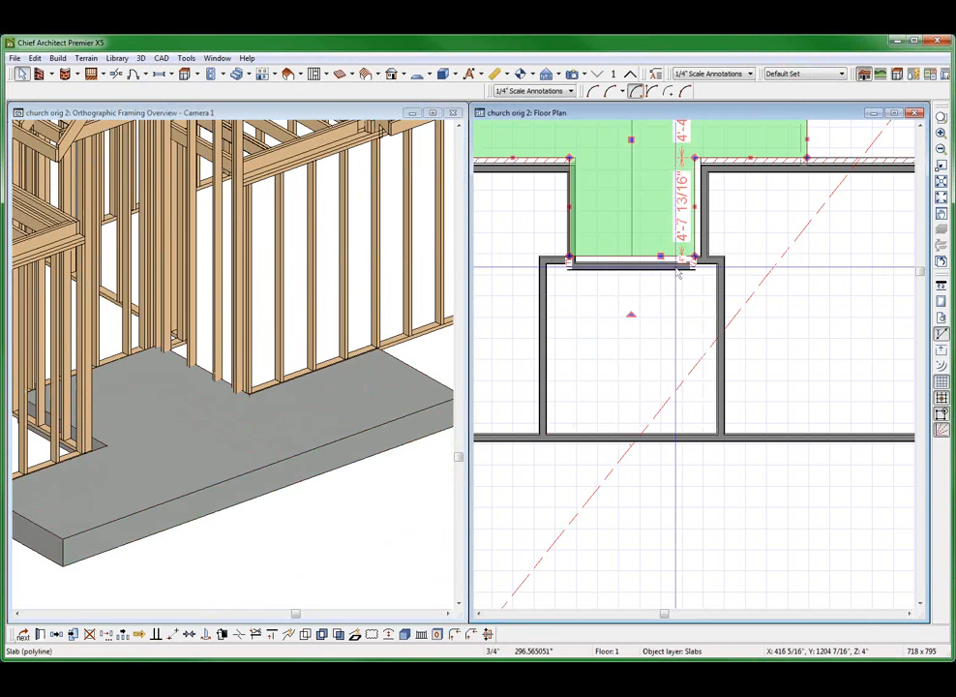
left_click(676, 264)
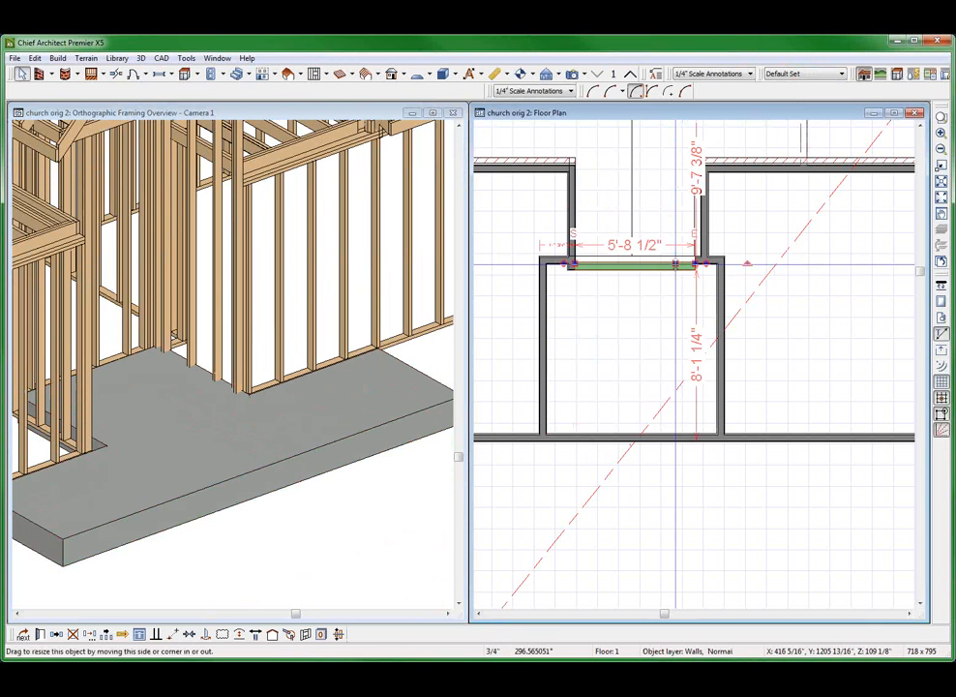
left_click(674, 264)
left_click_drag(674, 263, 696, 256)
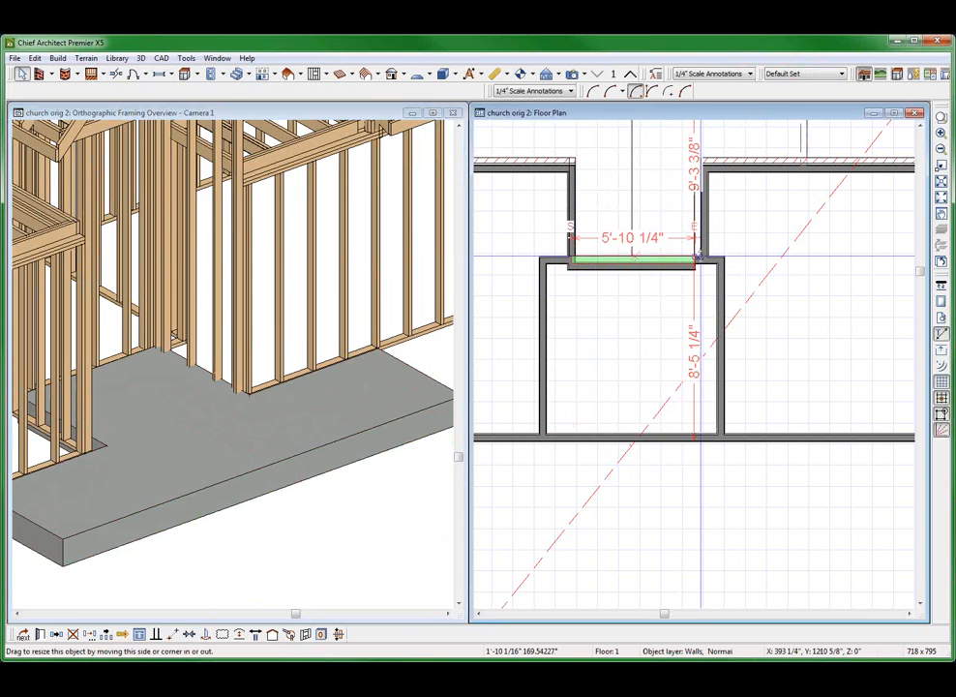
left_click_drag(698, 256, 694, 259)
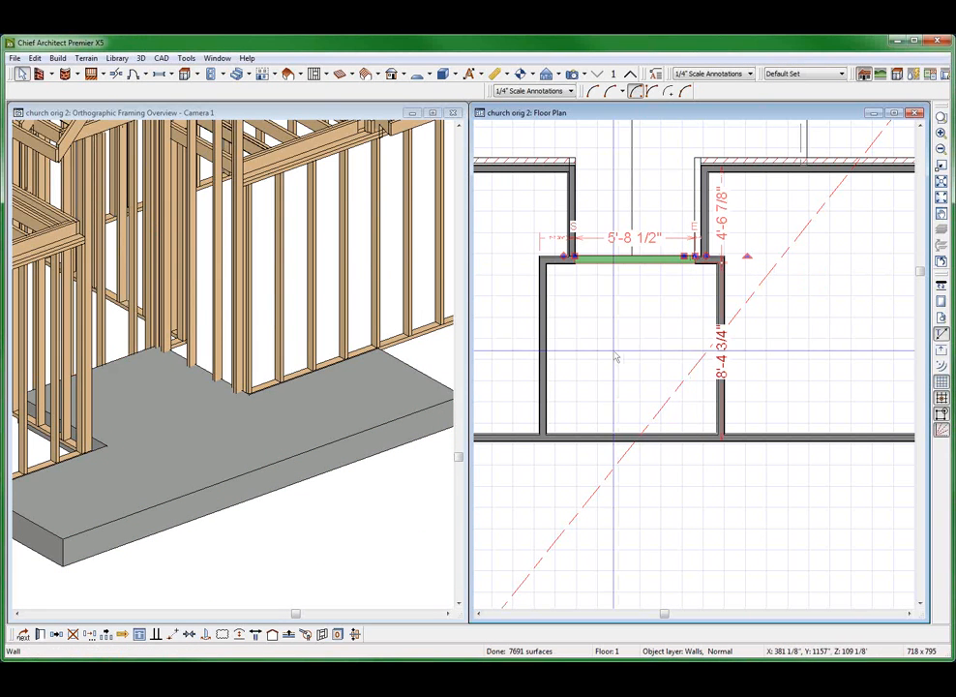
Check the framing around the recess and review the entry slab's specification, leaving its settings as they are
left_click(103, 425)
scroll(54, 422, "up", 4)
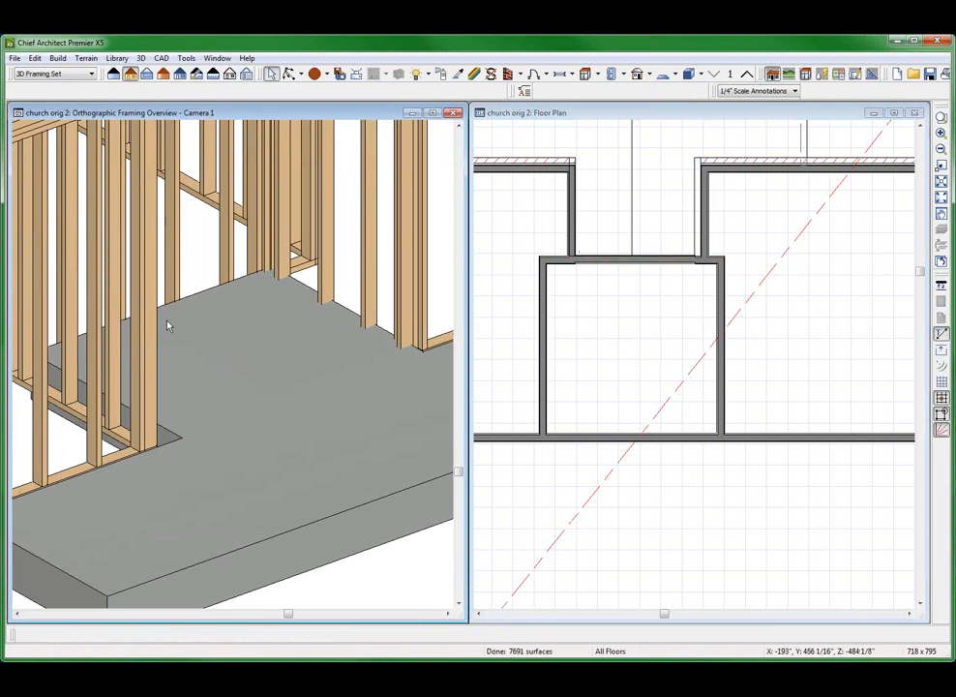
scroll(167, 324, "down", 3)
left_click(641, 280)
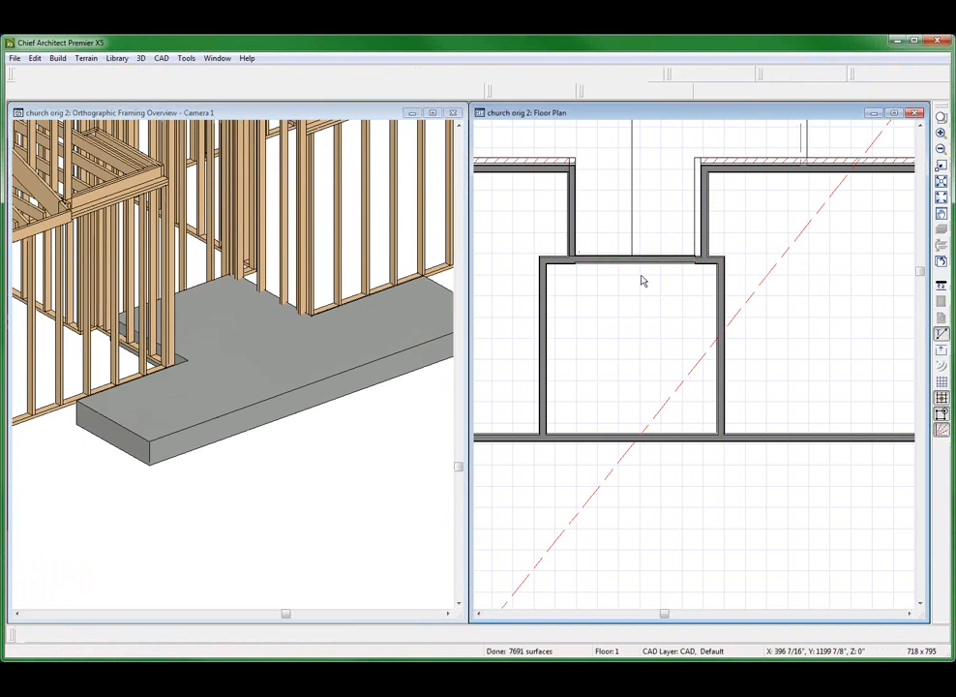
left_click(633, 295)
scroll(563, 401, "down", 2)
left_click(274, 339)
left_click(272, 339)
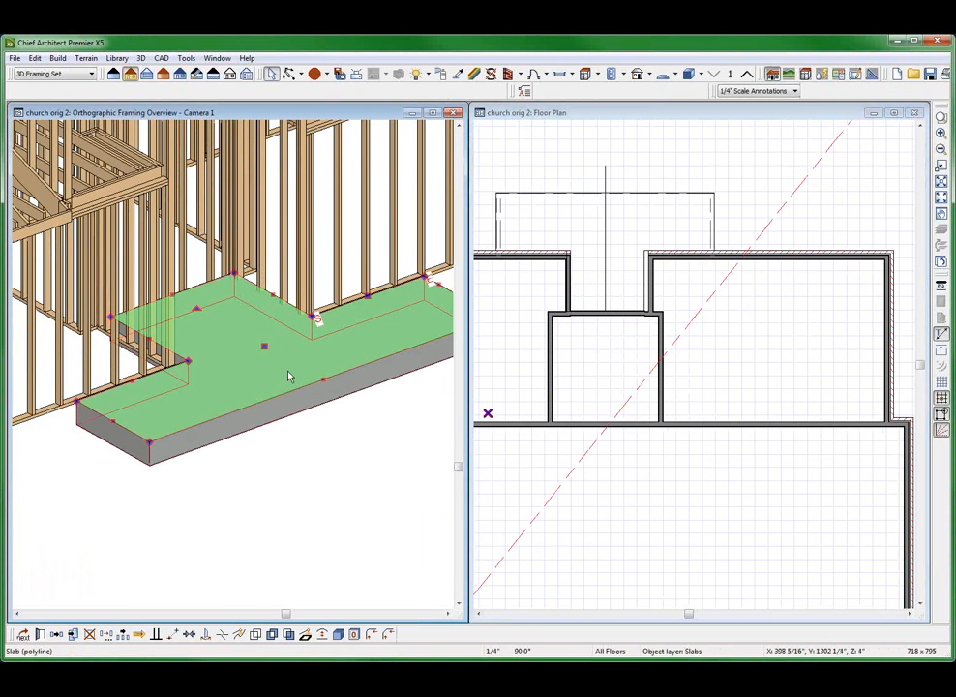
double_click(288, 376)
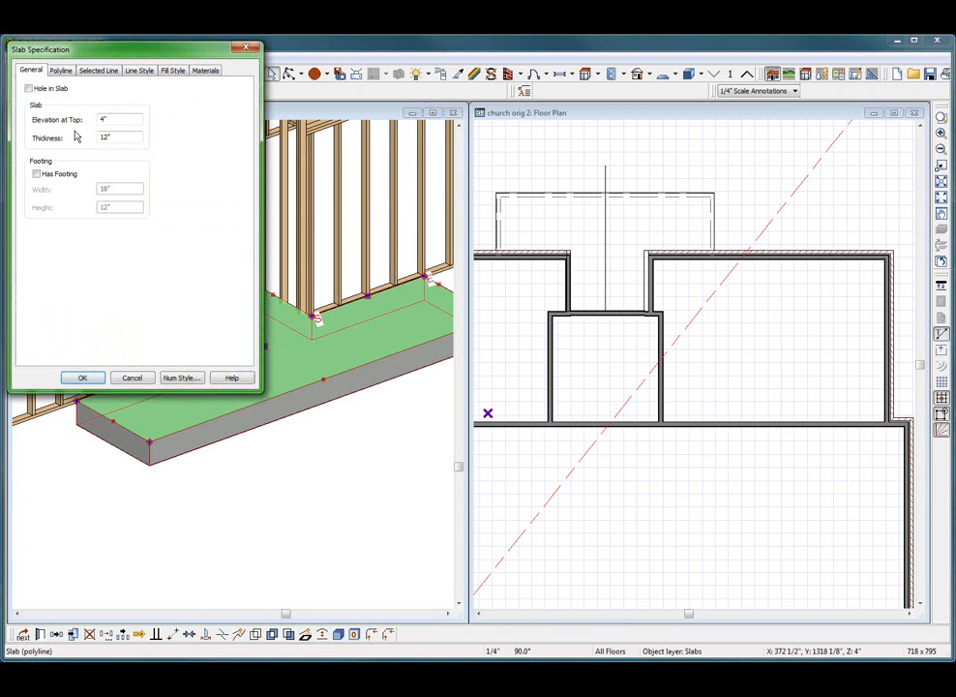
left_click(132, 377)
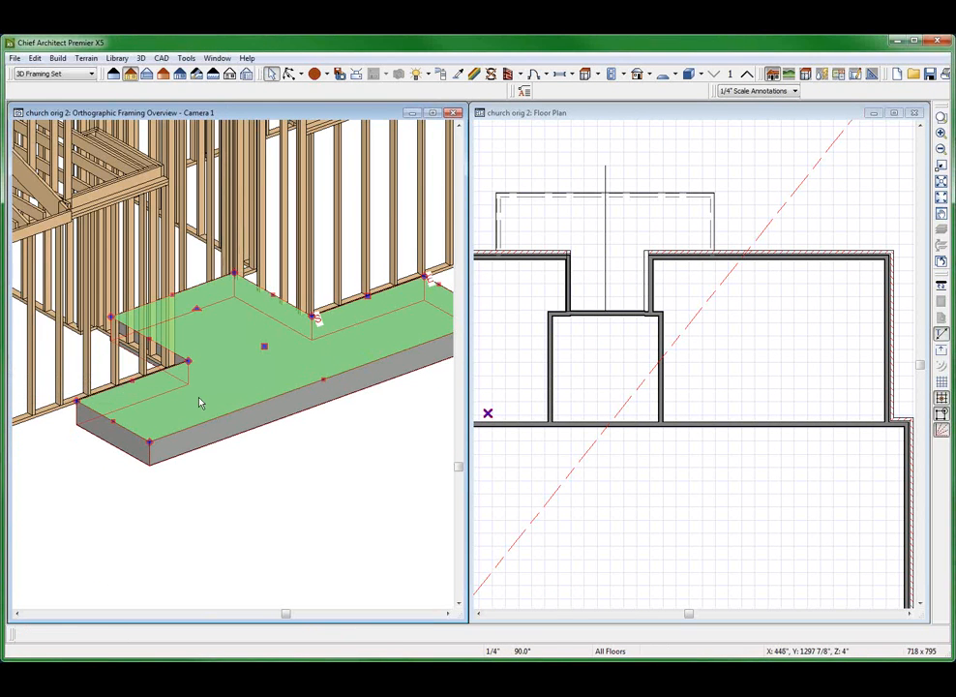
key("Escape")
Delete the entry slab in front of the recess to expose the base of the wall framing
middle_click_drag(233, 466, 267, 447)
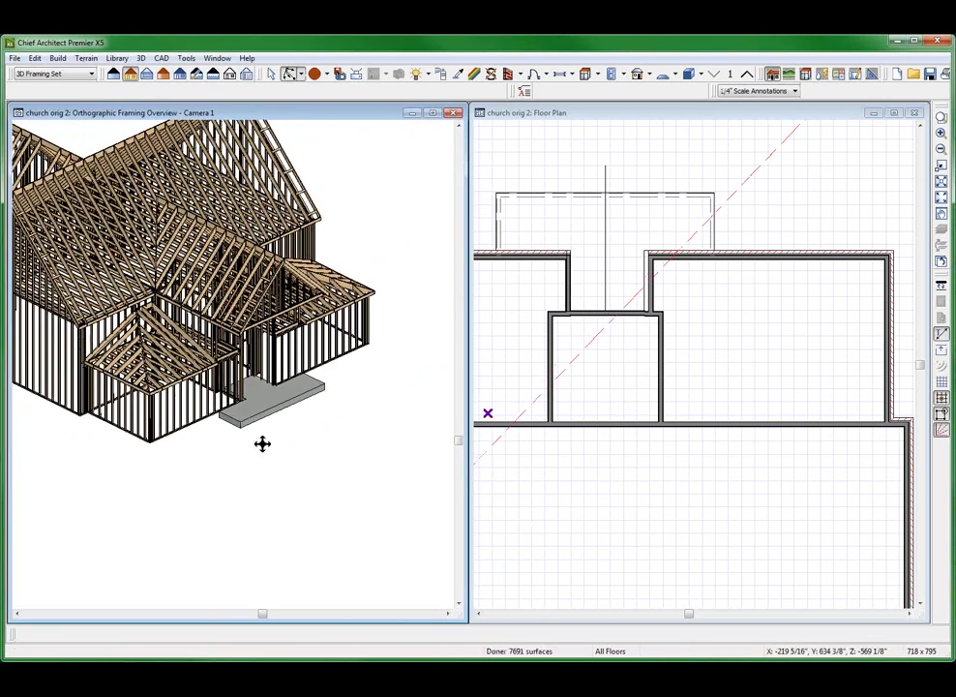
scroll(241, 421, "up", 3)
scroll(269, 386, "down", 5)
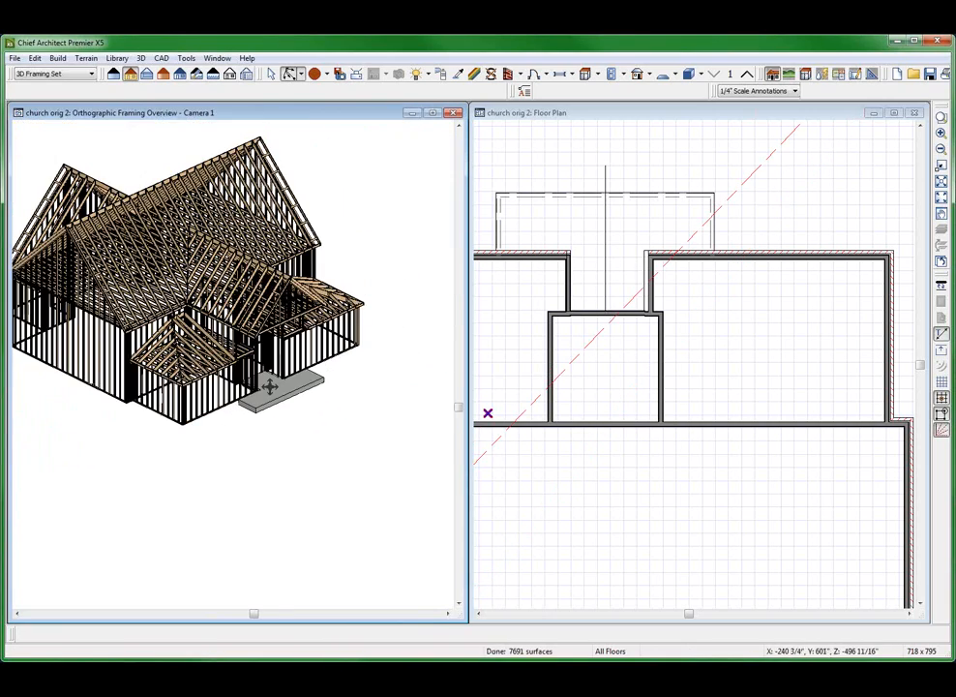
scroll(275, 390, "up", 5)
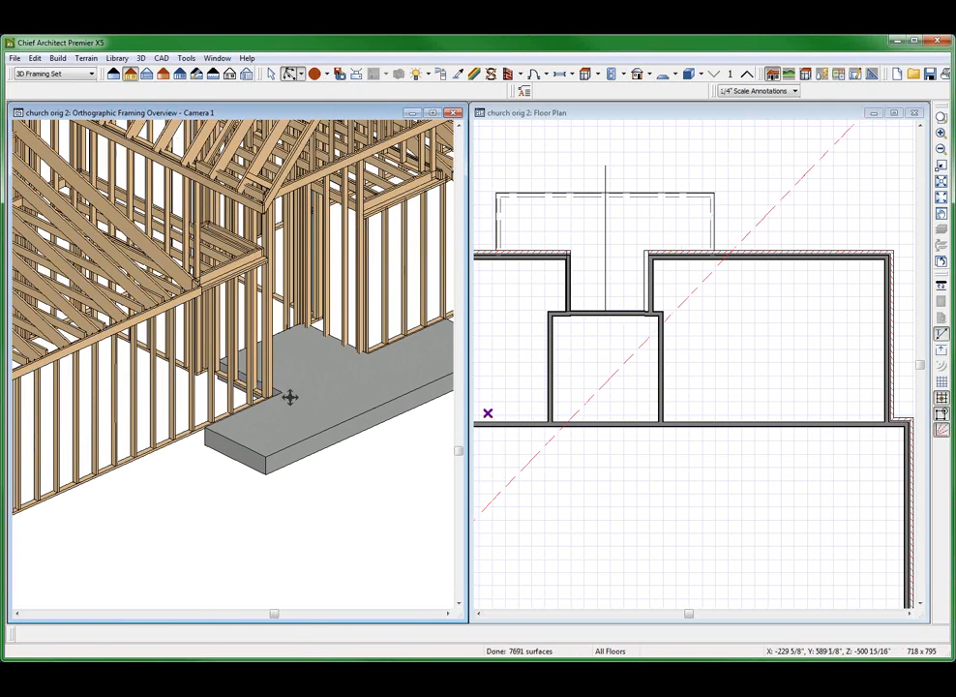
key("space")
left_click(306, 397)
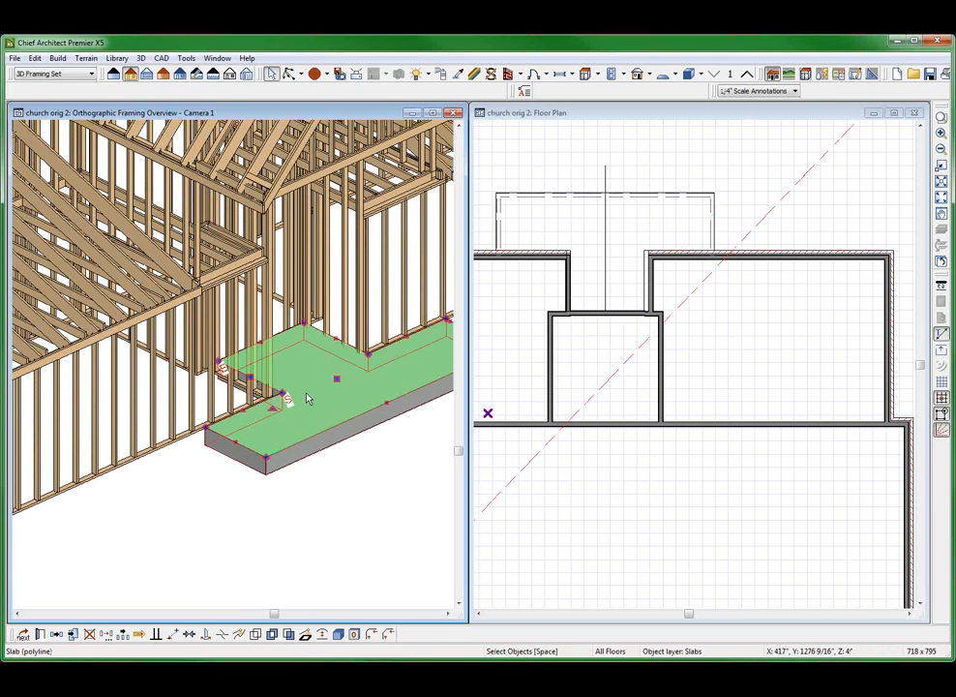
key("Delete")
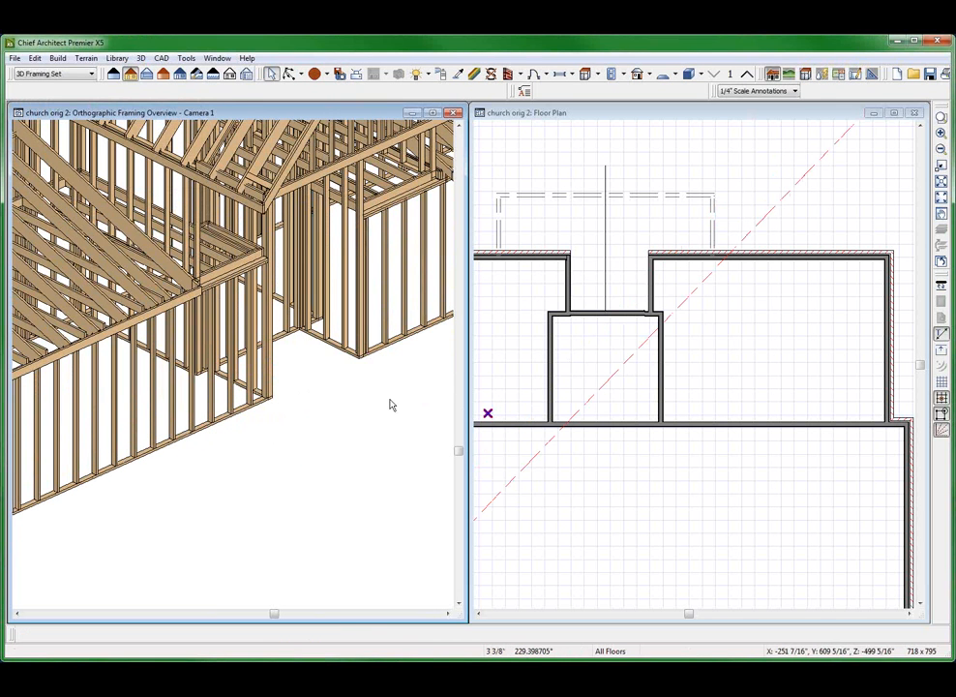
Shift the recess's back wall slightly so its layers line up exactly with the short adjoining wall segment at the corner
left_click(795, 341)
scroll(788, 348, "down", 2)
scroll(788, 350, "down", 1)
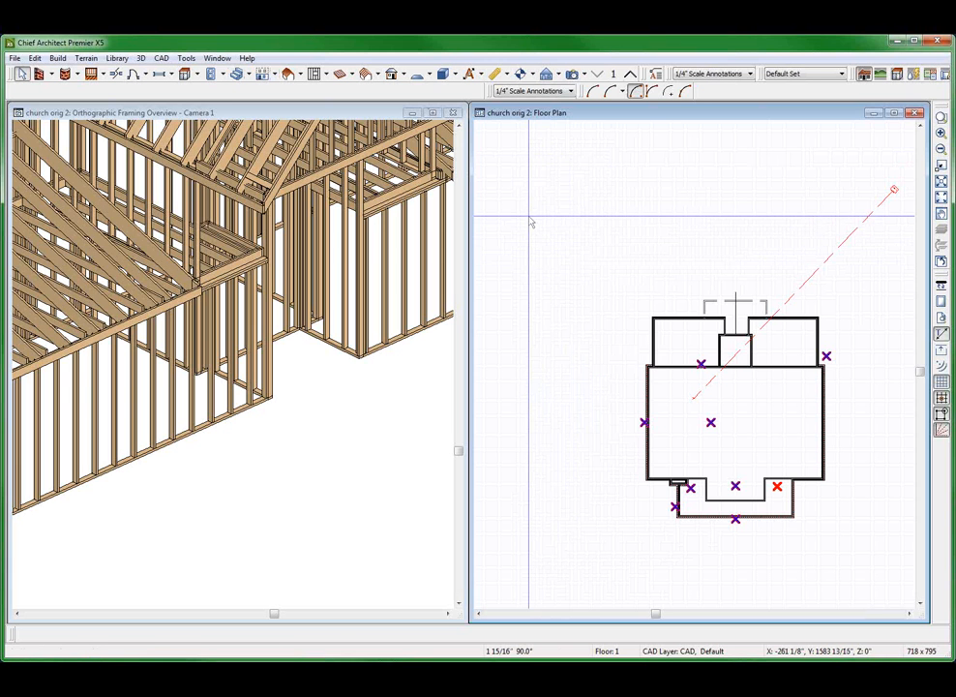
left_click(780, 366)
scroll(791, 308, "up", 6)
scroll(777, 325, "up", 2)
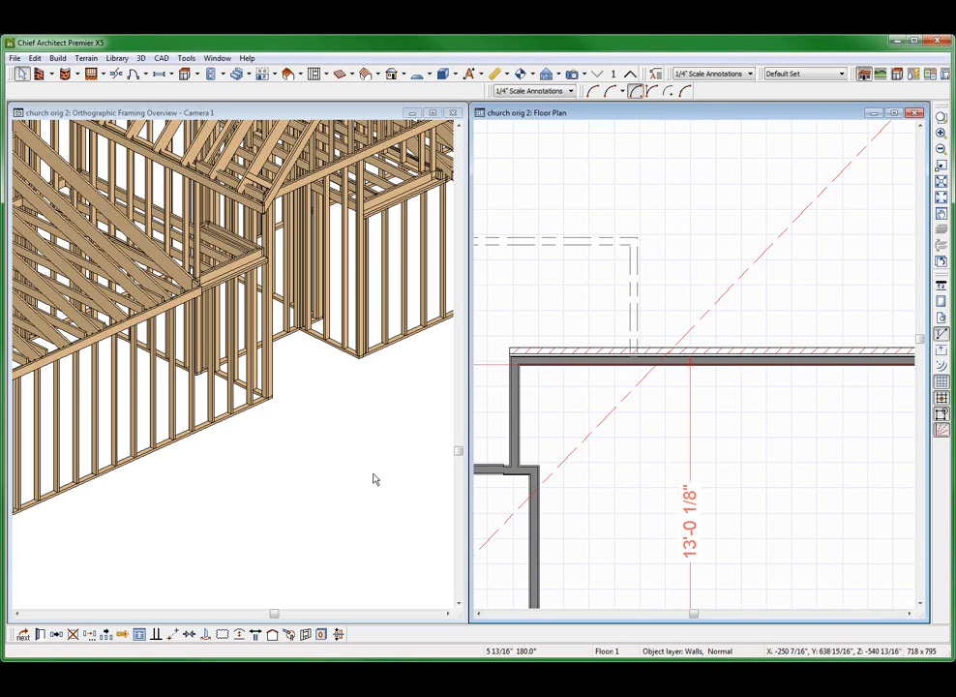
scroll(582, 446, "up", 3)
scroll(579, 440, "up", 1)
left_click(607, 482)
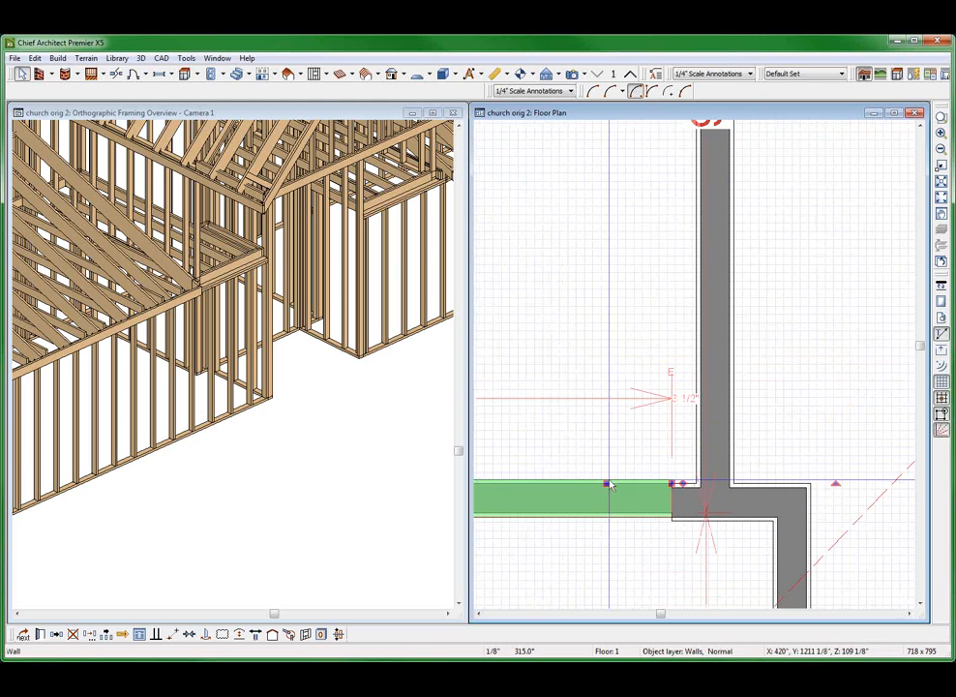
key("Escape")
left_click(629, 492)
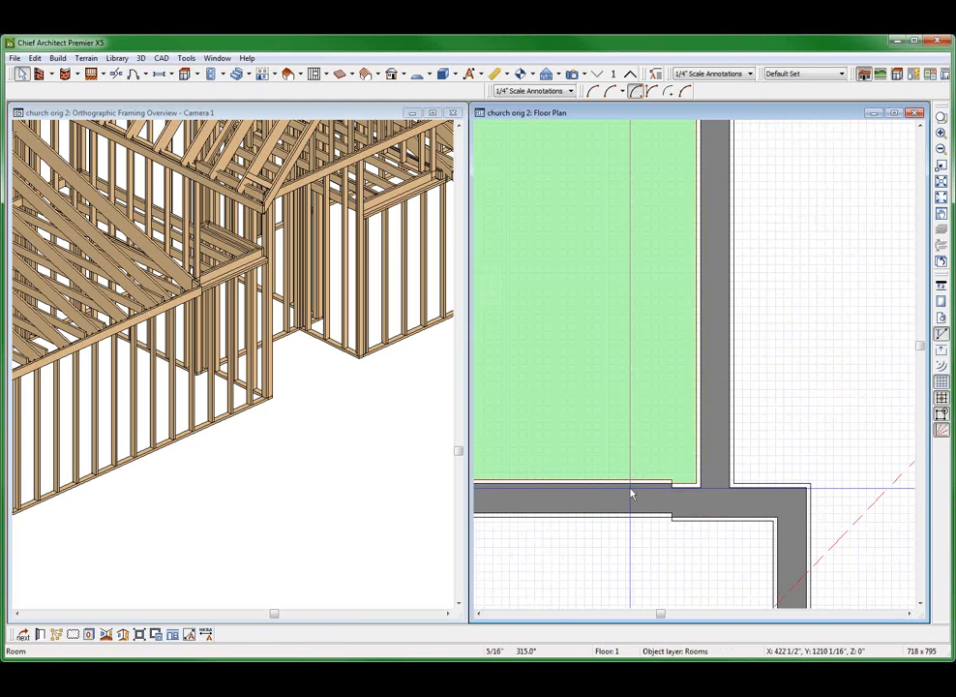
left_click(632, 489)
left_click_drag(632, 490, 672, 489)
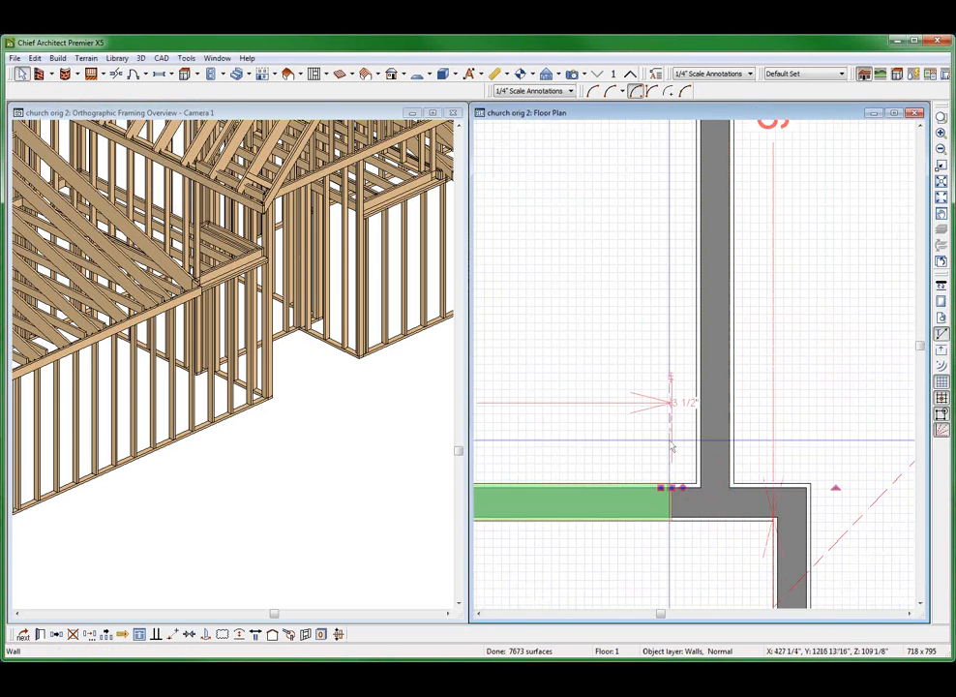
Extend the end of the recess's back wall to the right side wall of the recess and check the opposite corner joint
scroll(645, 427, "down", 2)
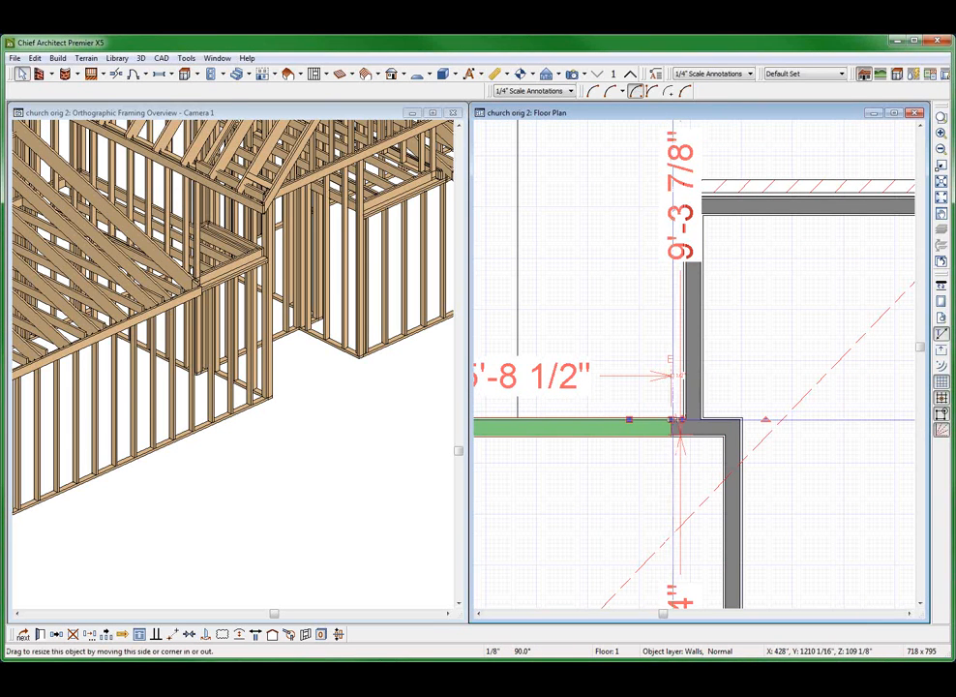
left_click_drag(672, 419, 697, 417)
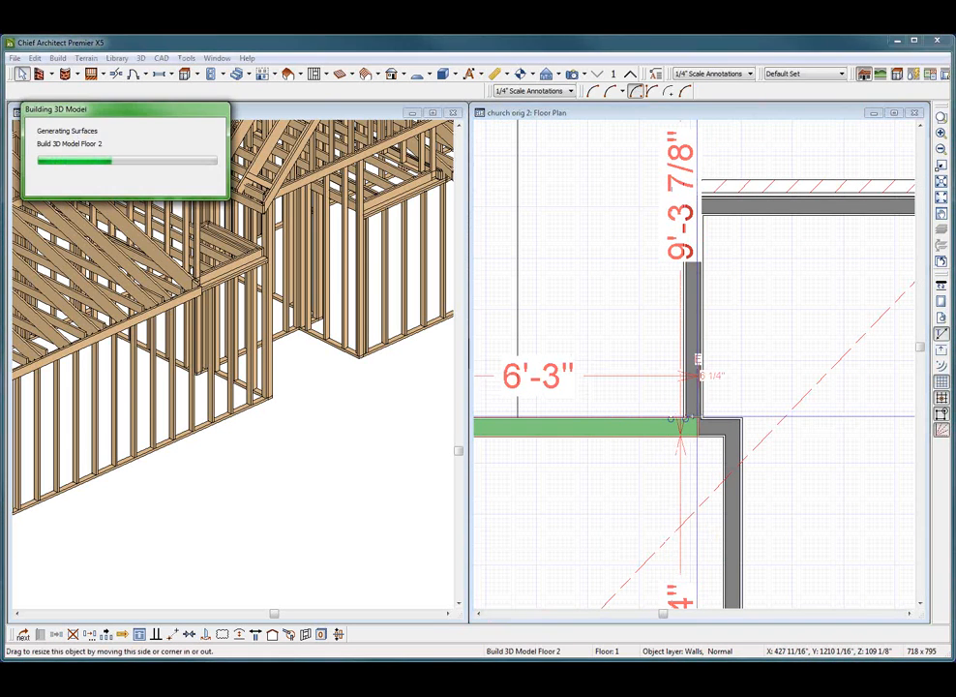
scroll(688, 418, "down", 1)
scroll(491, 441, "up", 2)
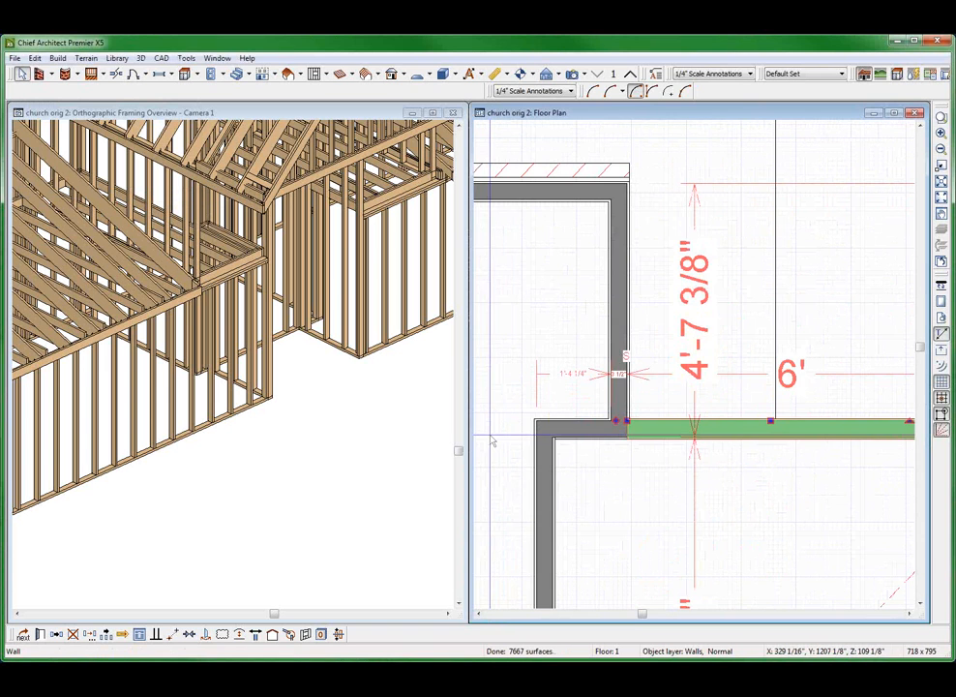
left_click(491, 437)
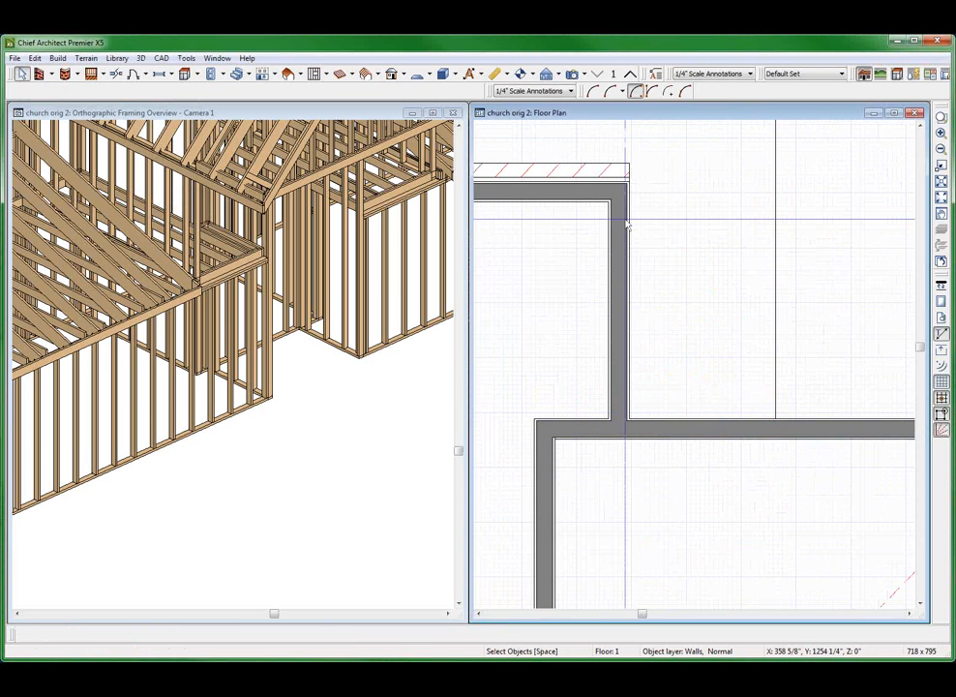
Close the framing overview and review the Brick-4 wall type's layers on the front wall left of the recess, keeping its definition
left_click(232, 266)
key("ctrl+F4")
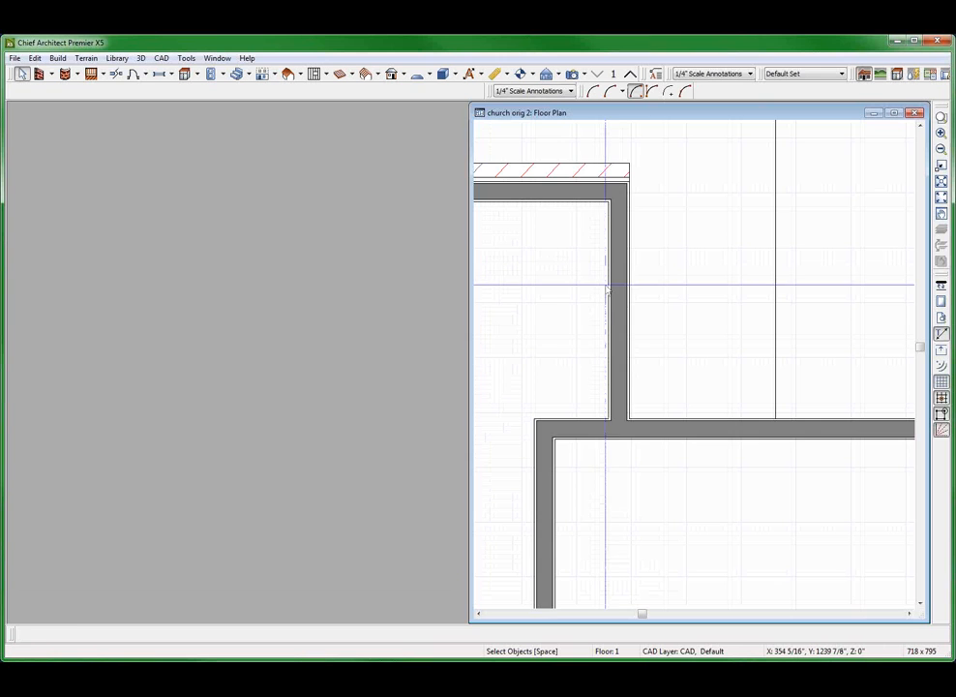
left_click(608, 284)
scroll(602, 274, "down", 5)
key("Escape")
left_click(702, 272)
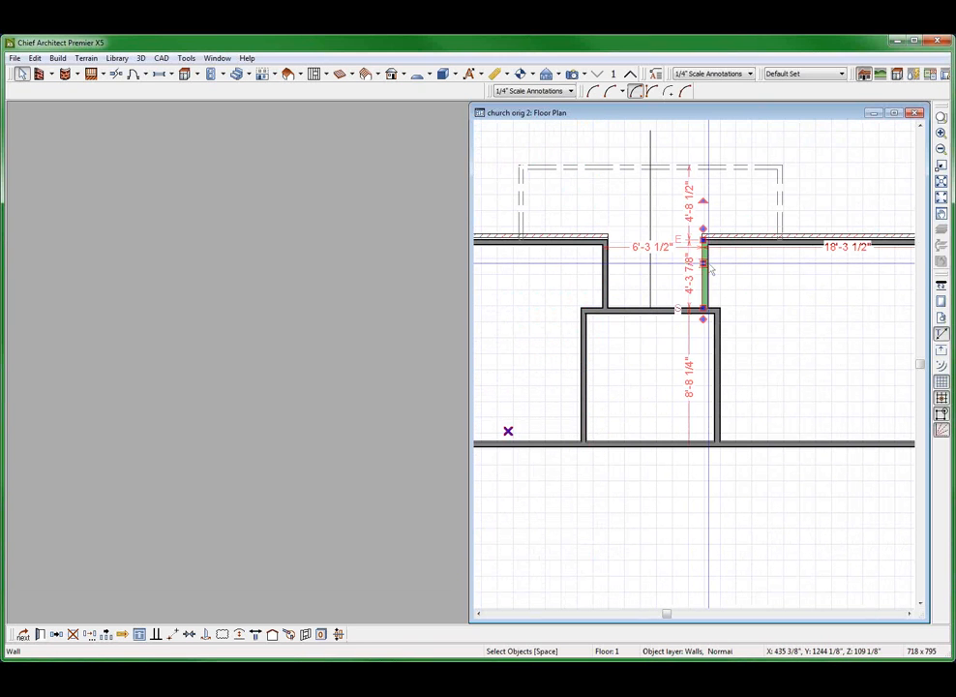
left_click(582, 241)
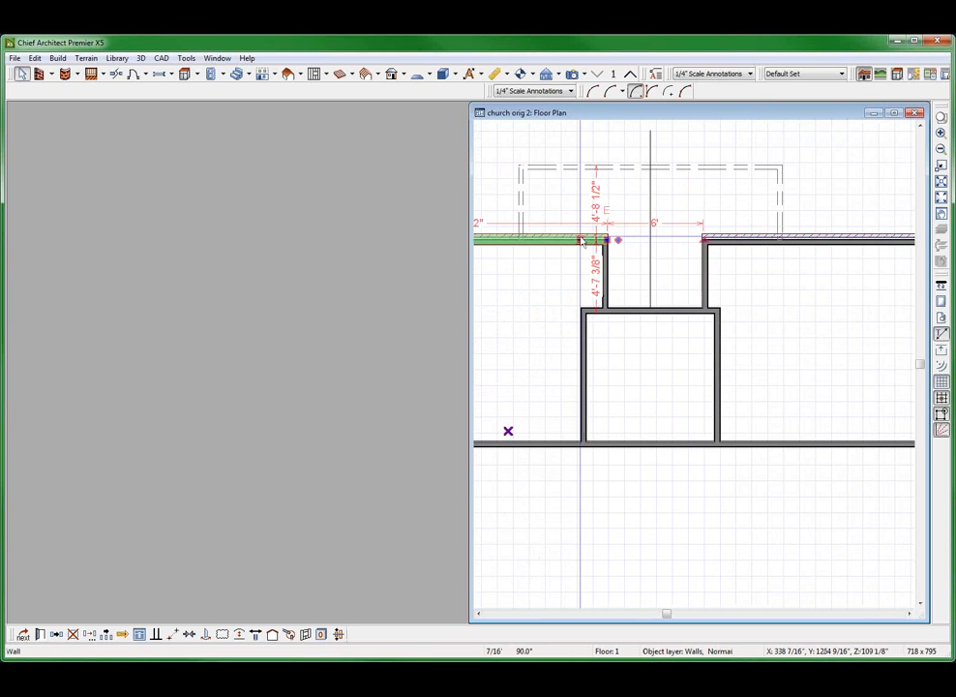
double_click(581, 241)
left_click(221, 117)
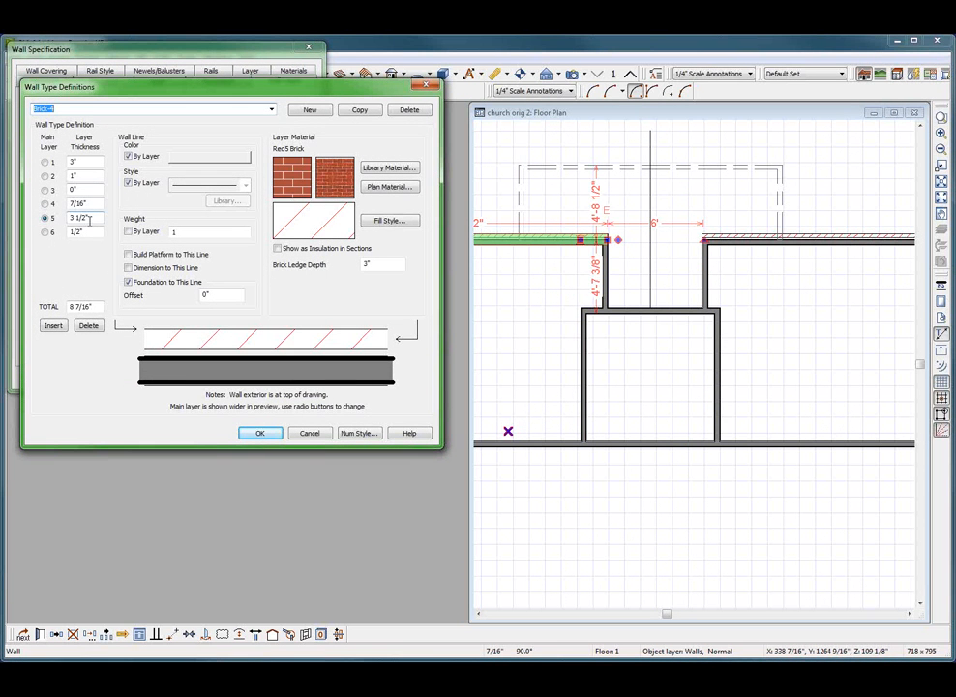
left_click(263, 433)
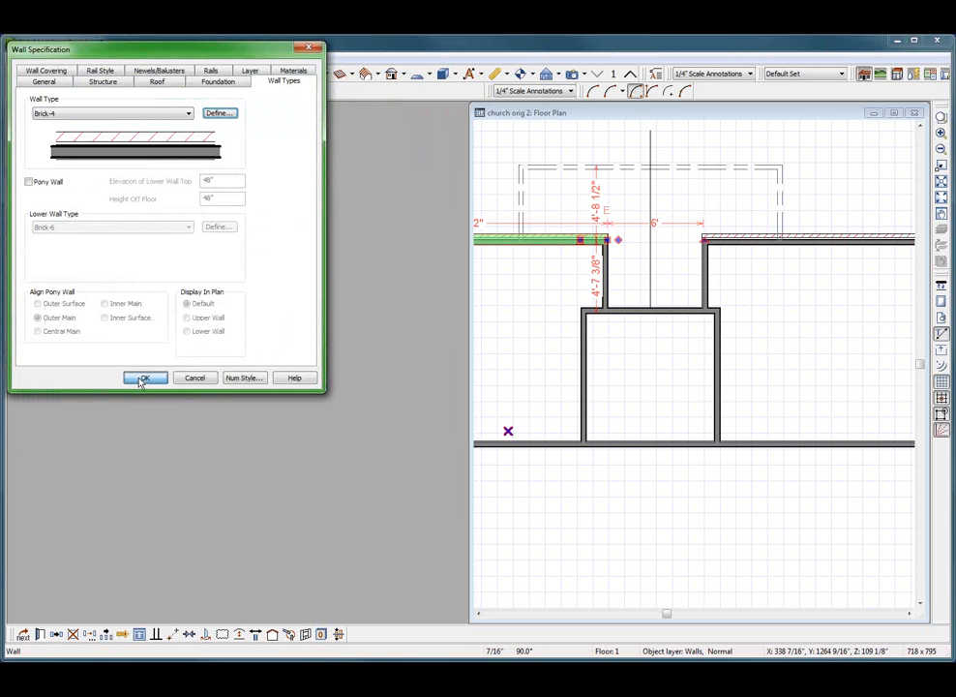
left_click(141, 378)
key("Escape")
key("Escape")
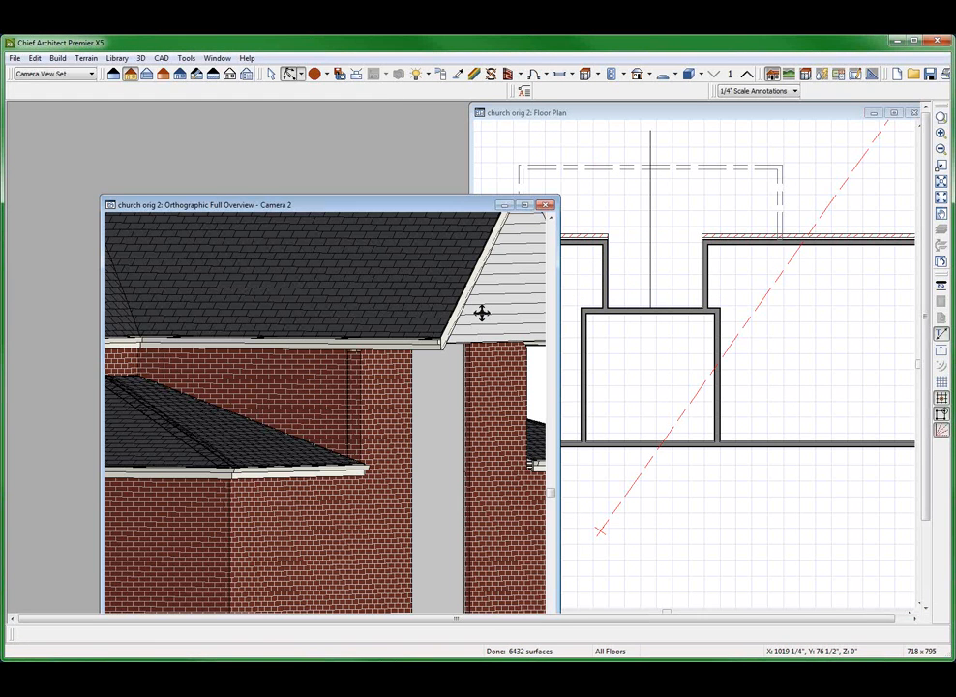
Examine in the full overview how the brick and the recess side wall's layers meet at the outer corner
scroll(430, 347, "up", 1)
scroll(409, 374, "down", 2)
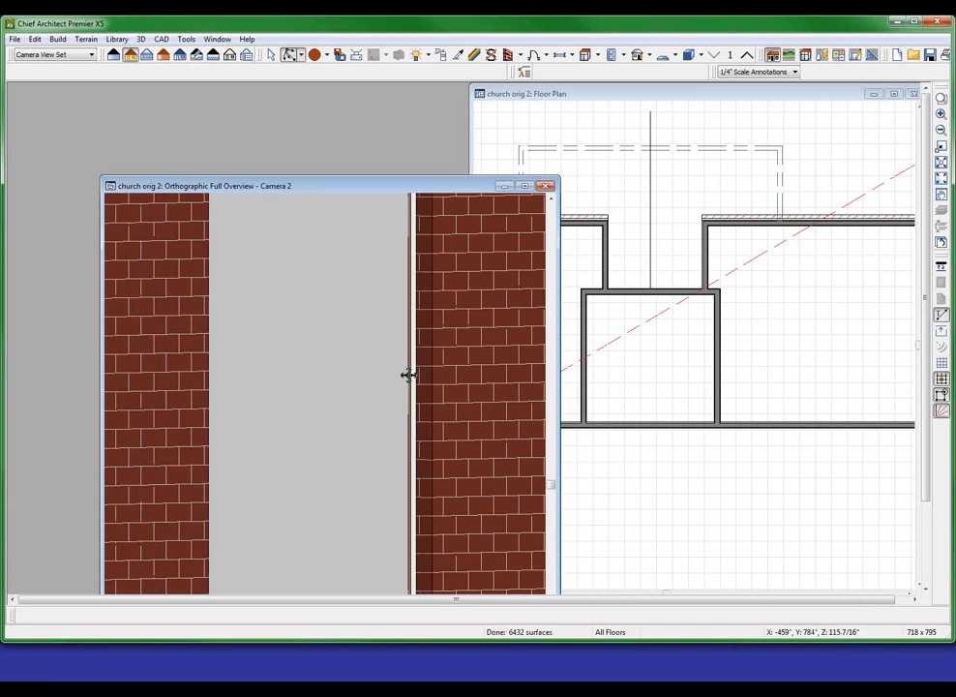
scroll(418, 377, "up", 2)
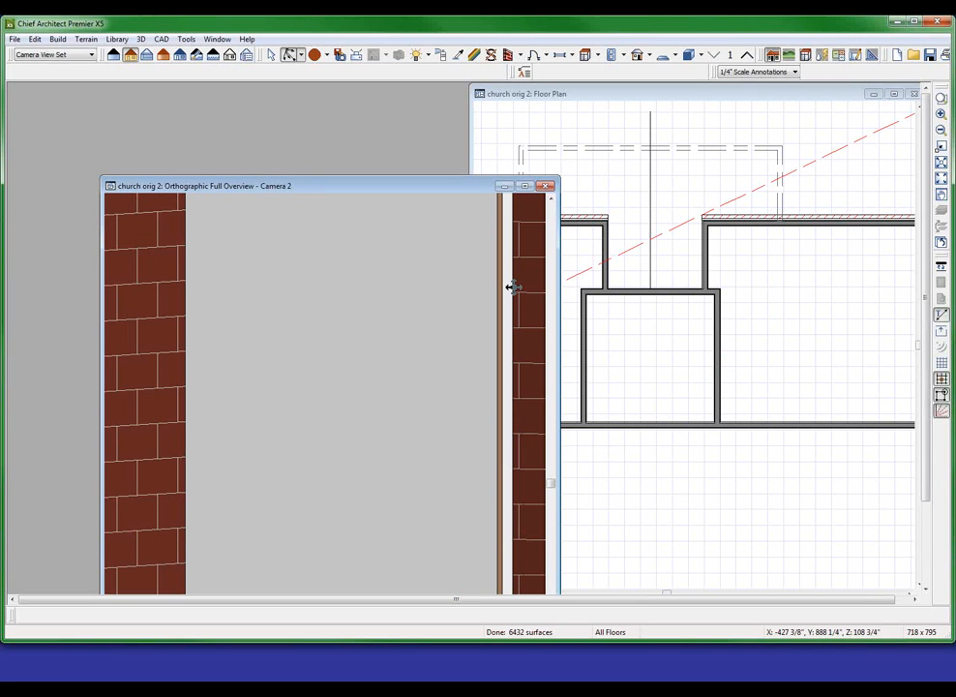
scroll(409, 287, "down", 2)
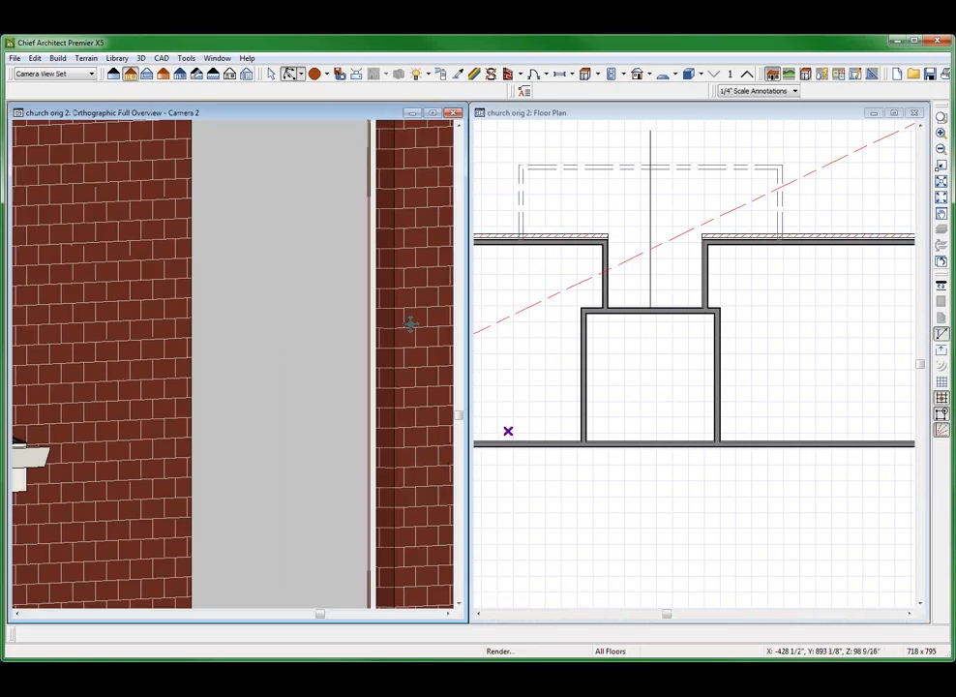
scroll(410, 320, "up", 3)
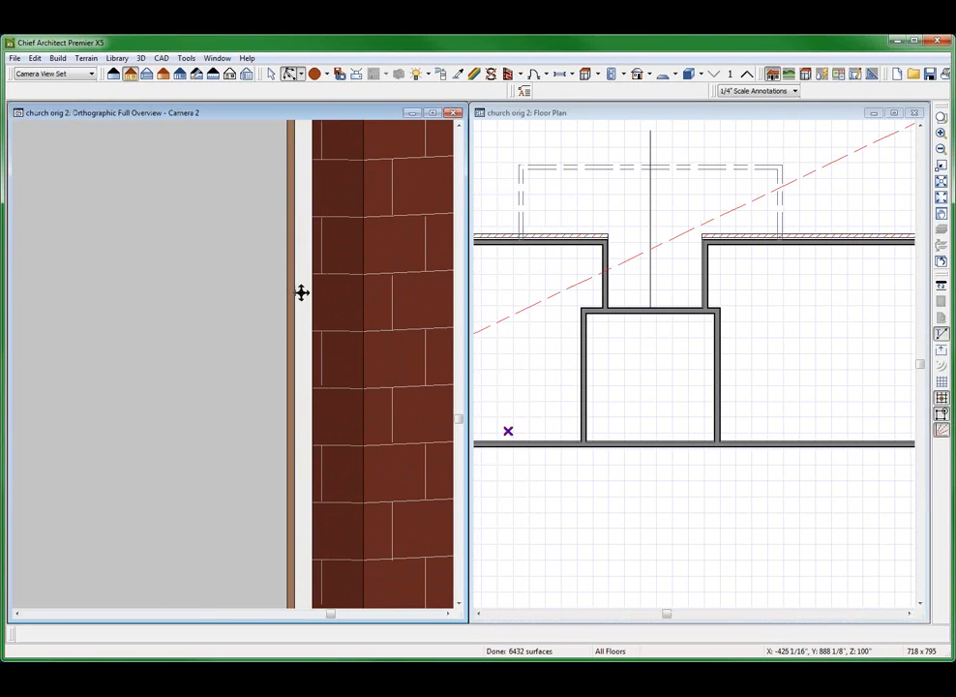
Reverse the layers of the recess's left side wall where it meets the brick front wall
left_click(572, 329)
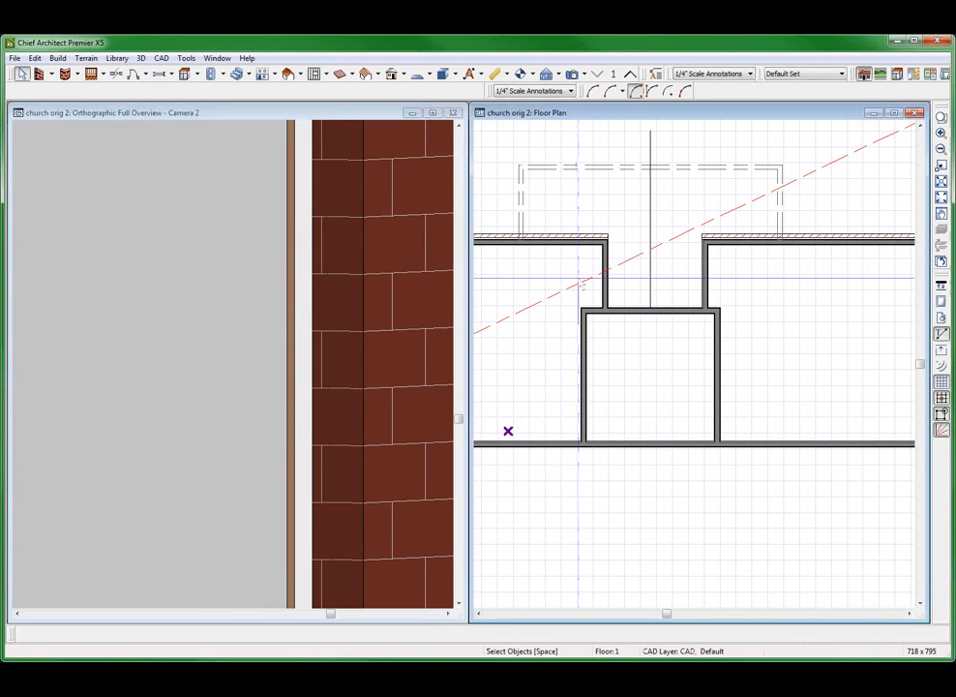
scroll(567, 330, "up", 6)
left_click(538, 293)
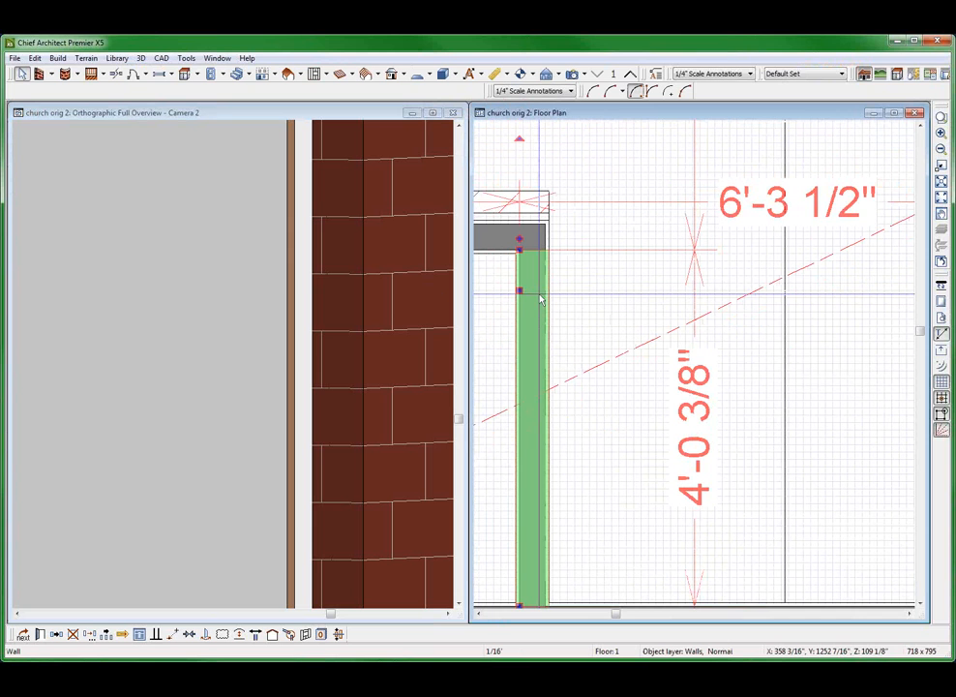
scroll(518, 227, "up", 3)
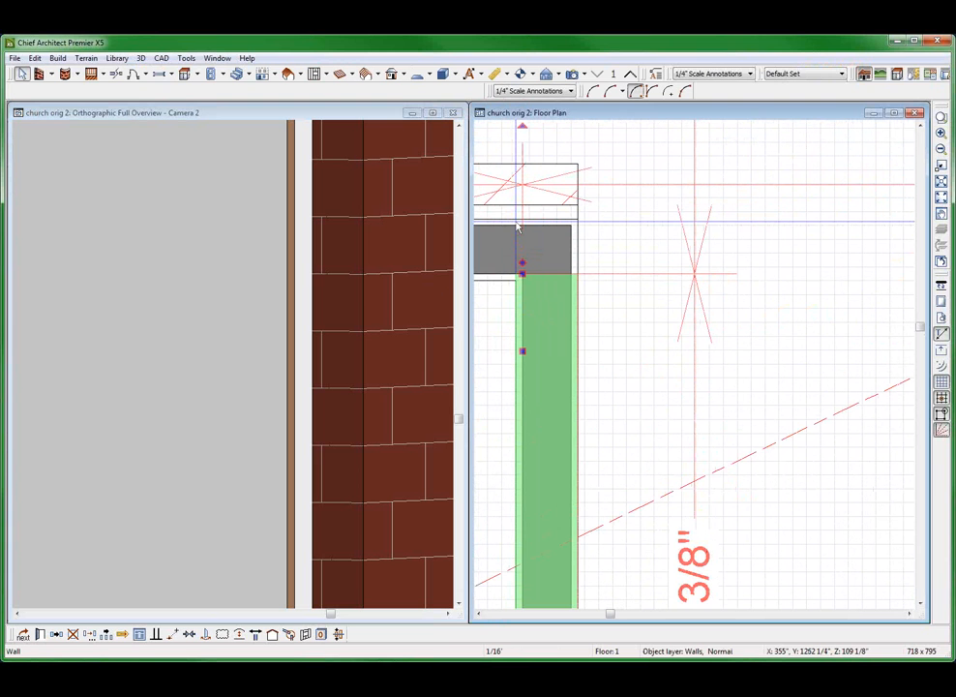
key("Escape")
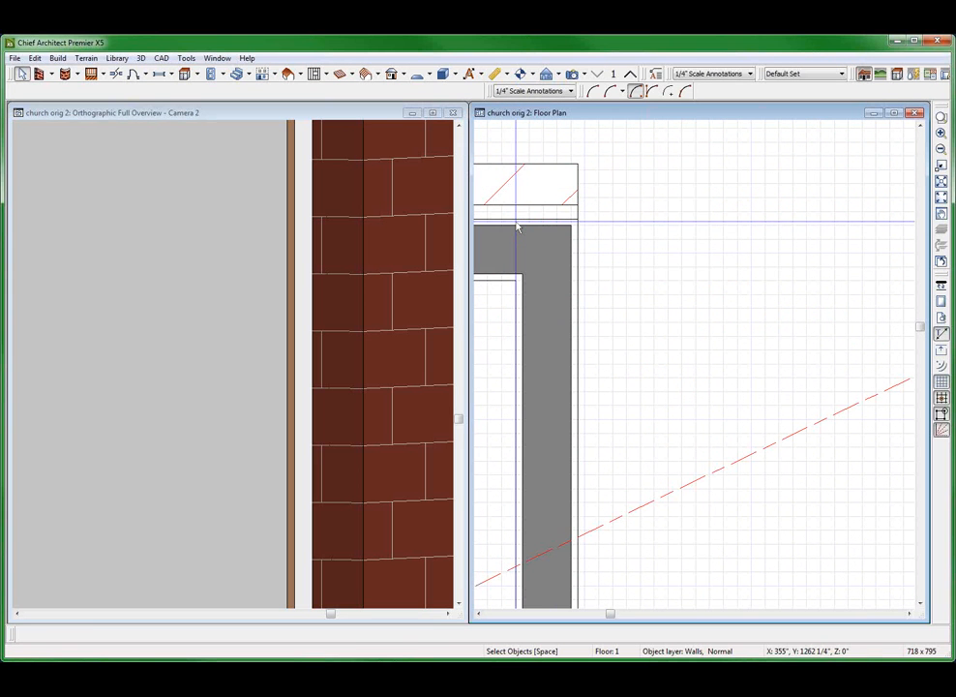
left_click(548, 343)
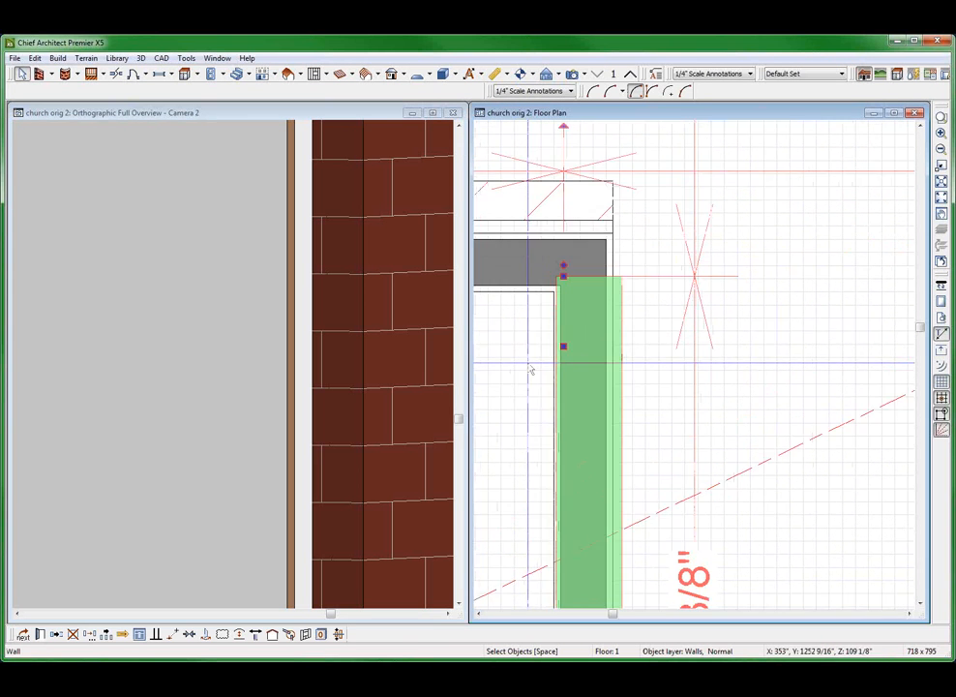
left_click(255, 635)
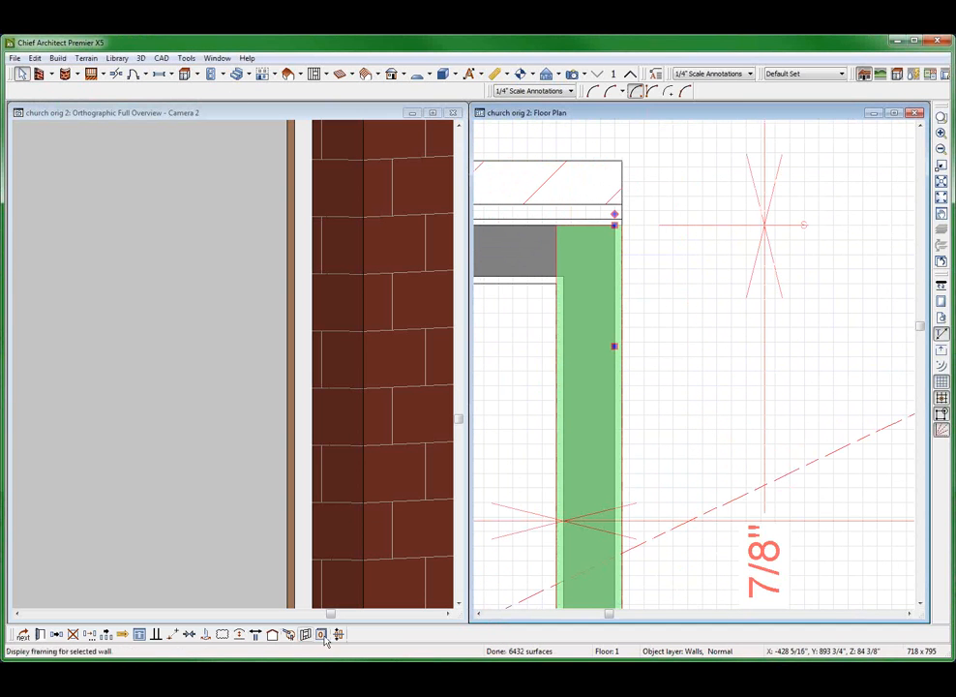
Examine in plan and in the full overview how the recess side wall's layers meet the brick front wall at the corner
left_click(699, 320)
scroll(694, 318, "up", 3)
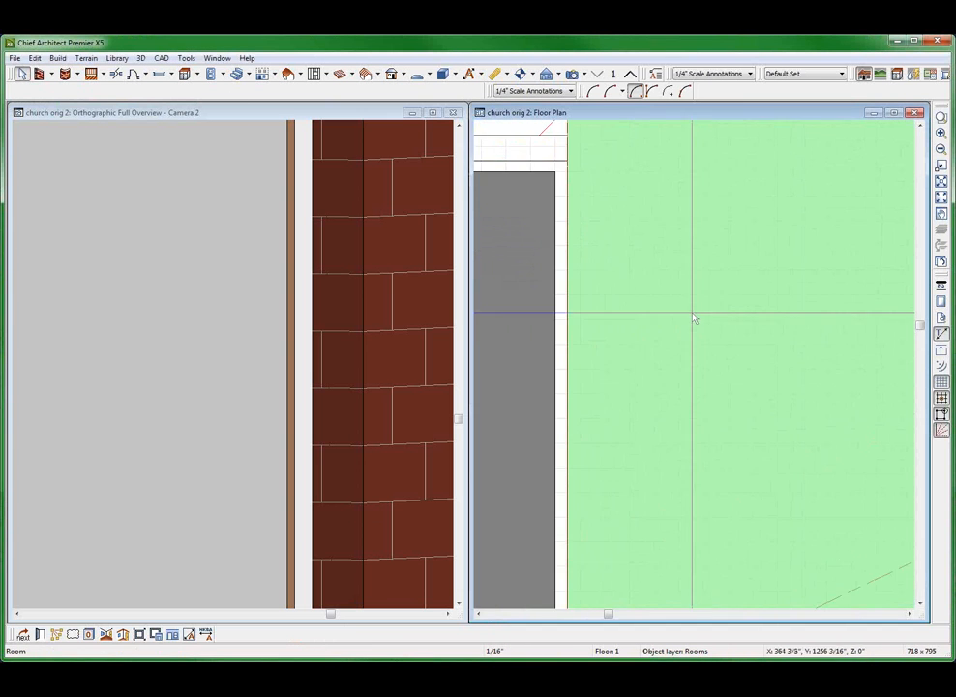
scroll(682, 344, "down", 2)
left_click(583, 367)
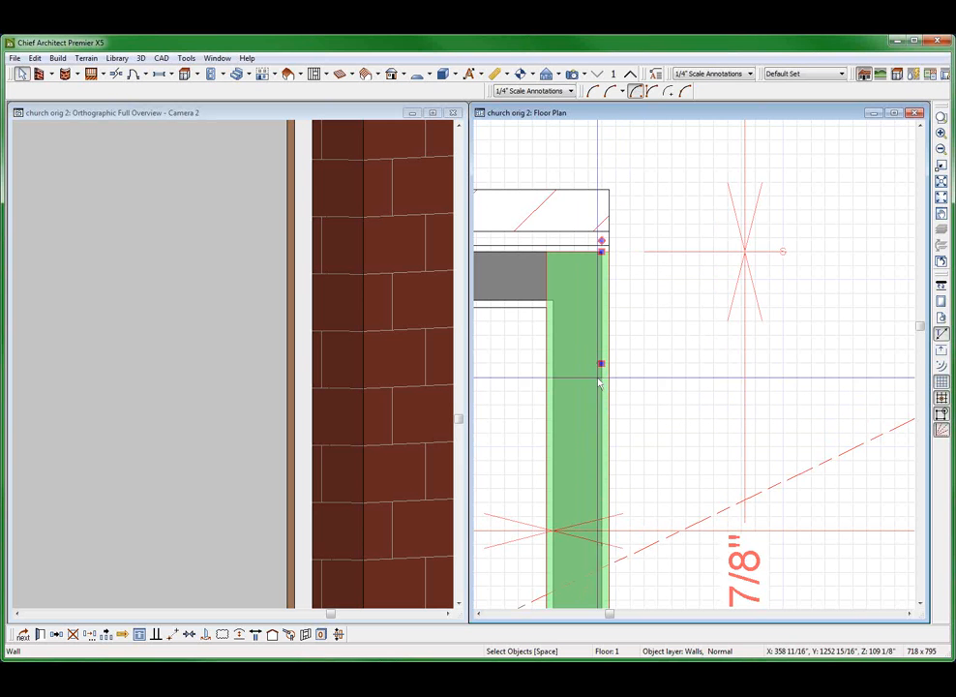
left_click(520, 273)
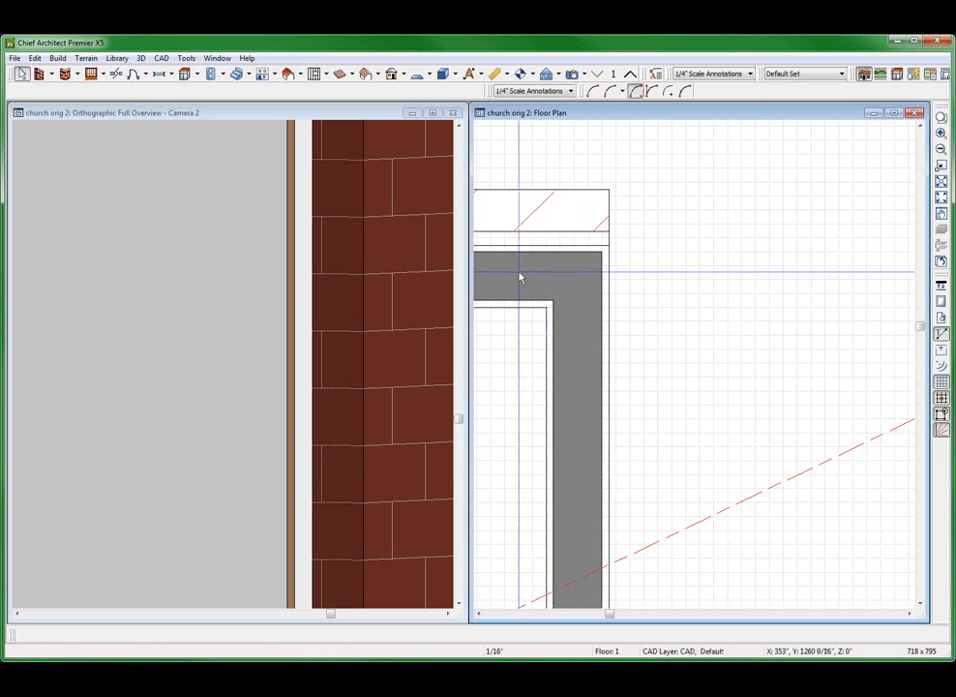
left_click(519, 278)
left_click(576, 406)
scroll(530, 337, "up", 2)
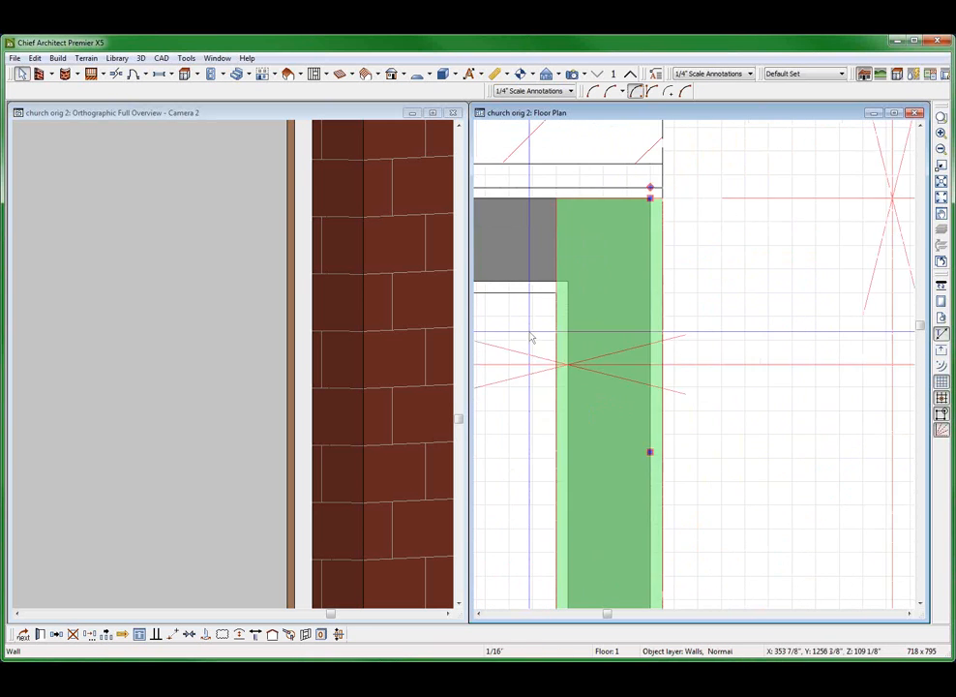
key("Escape")
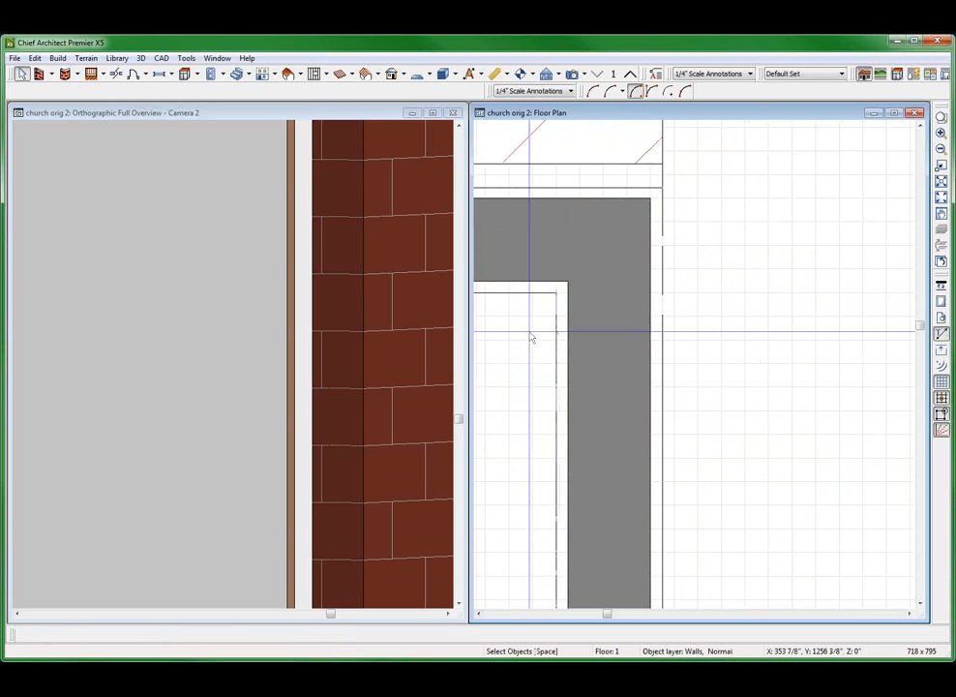
scroll(530, 337, "down", 2)
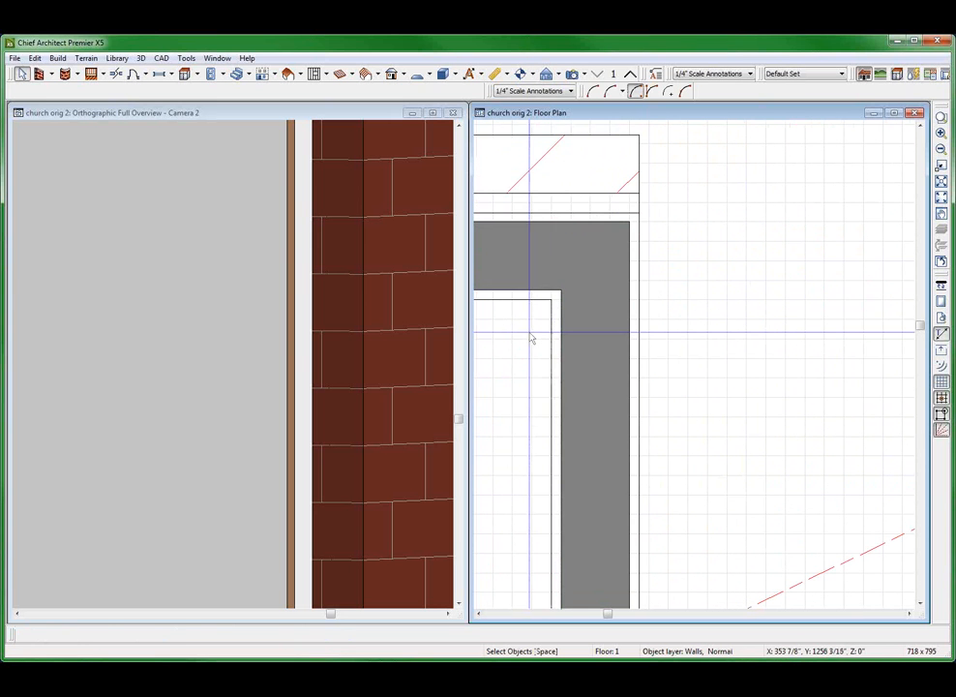
left_click(495, 284)
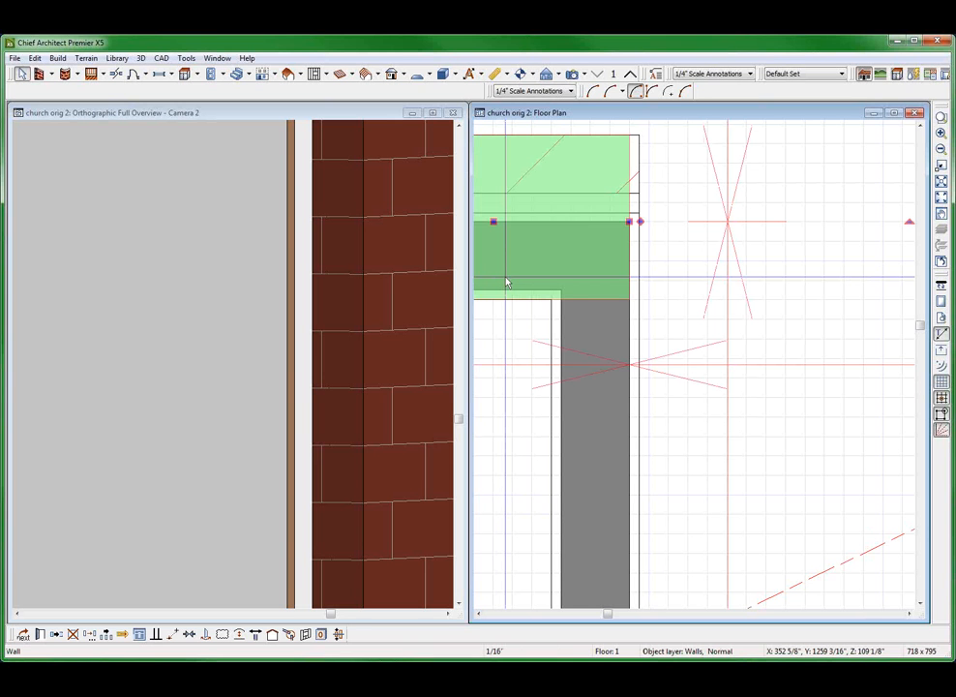
key("Escape")
left_click(514, 244)
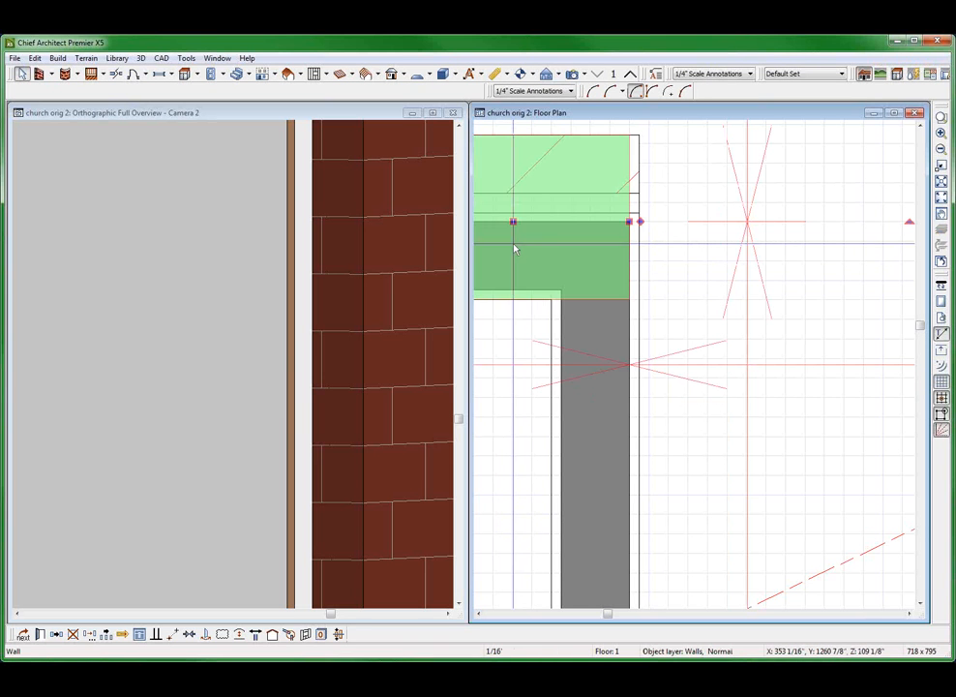
left_click(418, 286)
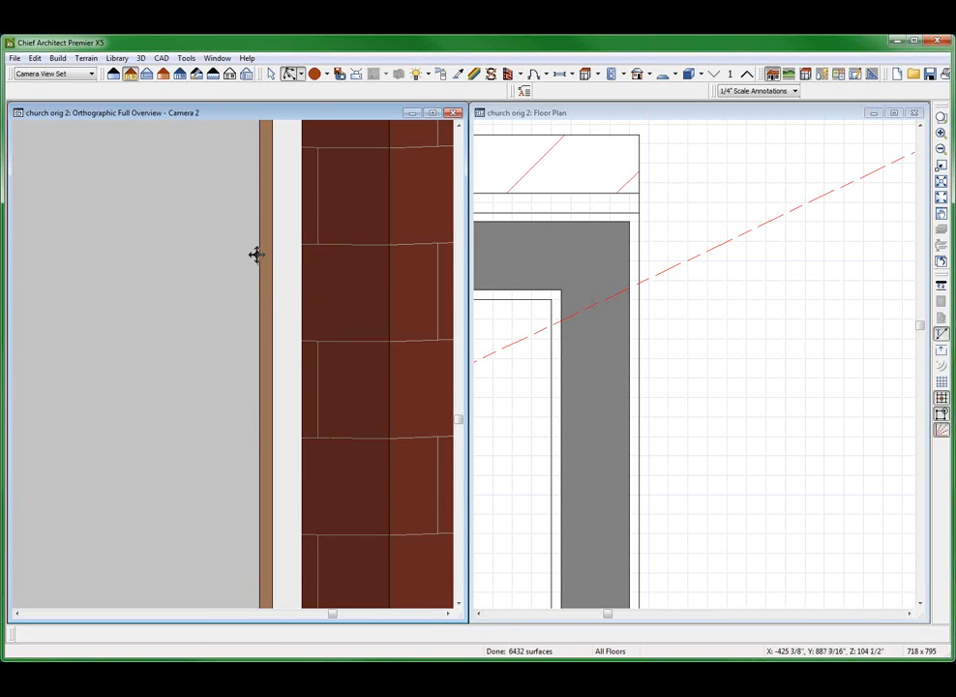
Delete the 0" Housewrap layer from the Brick-4 wall type of the front wall left of the recess
left_click(501, 265)
scroll(513, 317, "down", 2)
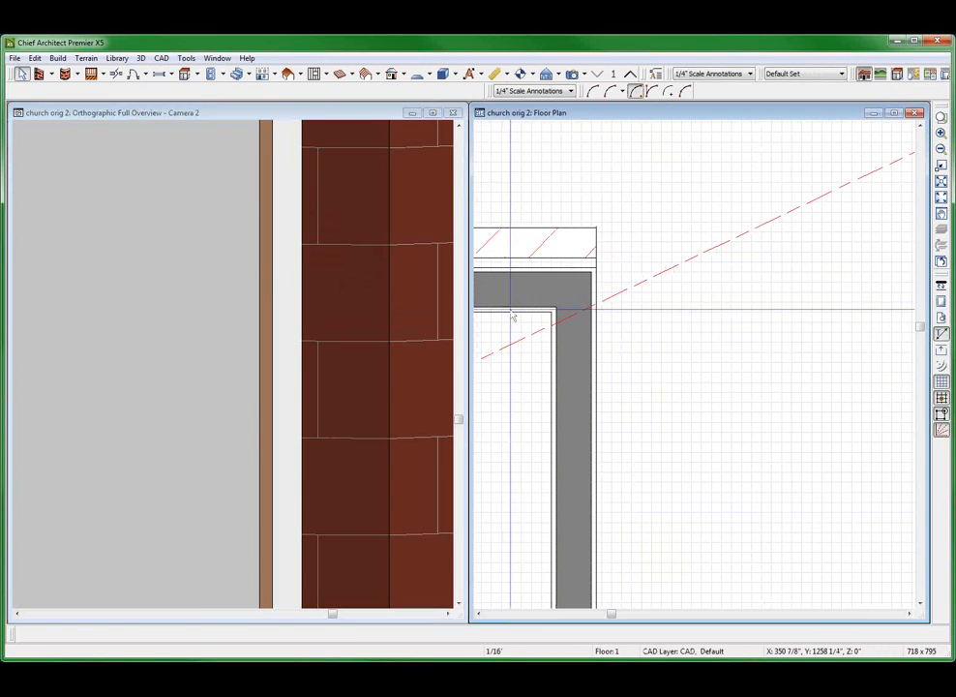
left_click(506, 295)
left_click(503, 274)
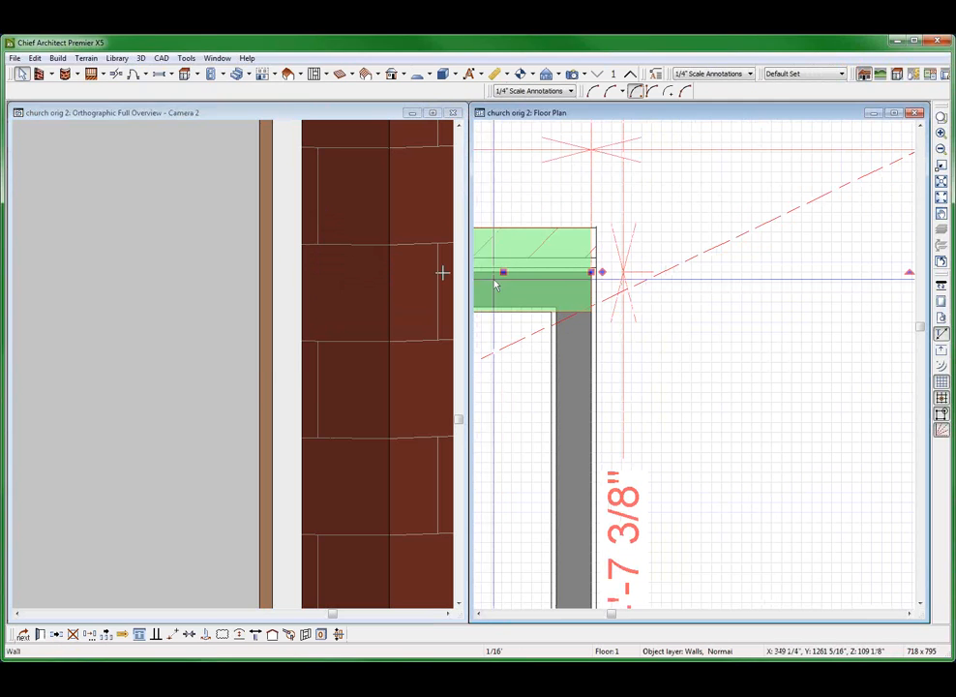
double_click(495, 284)
left_click(220, 111)
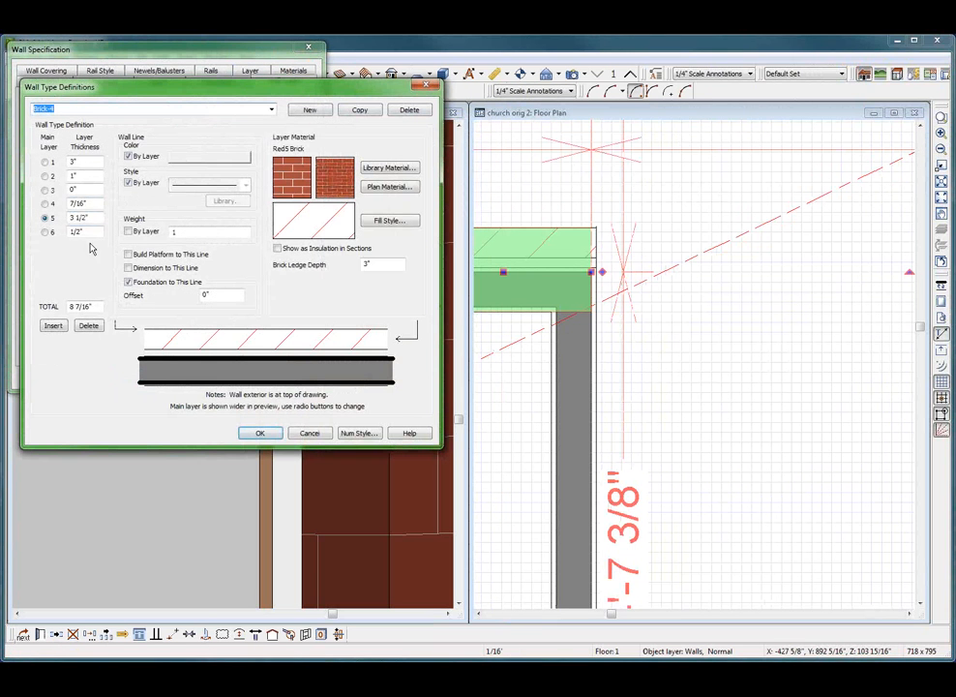
left_click(97, 202)
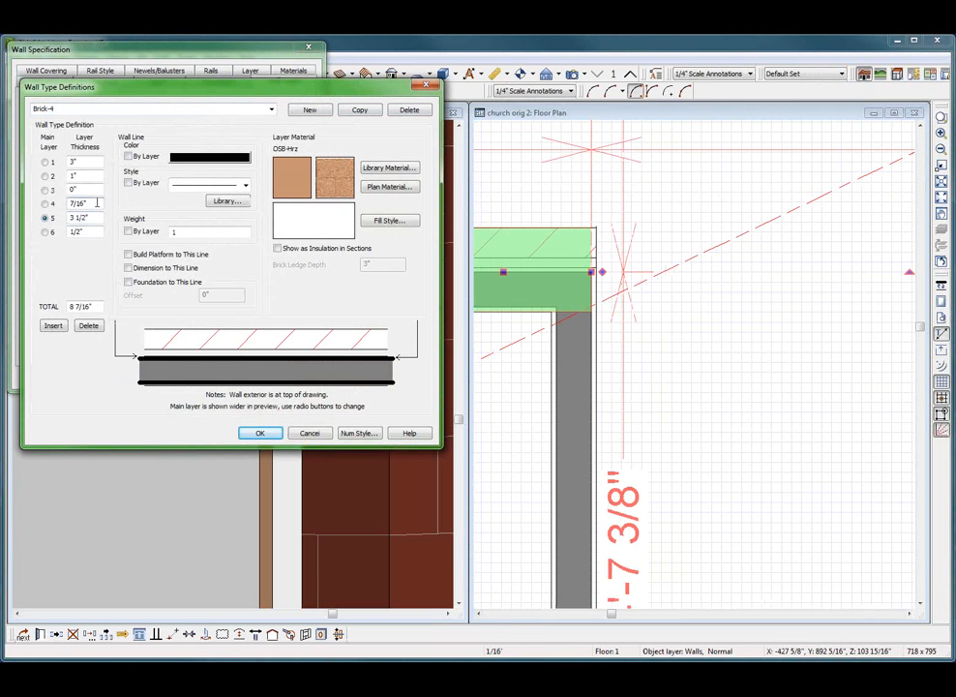
left_click(93, 186)
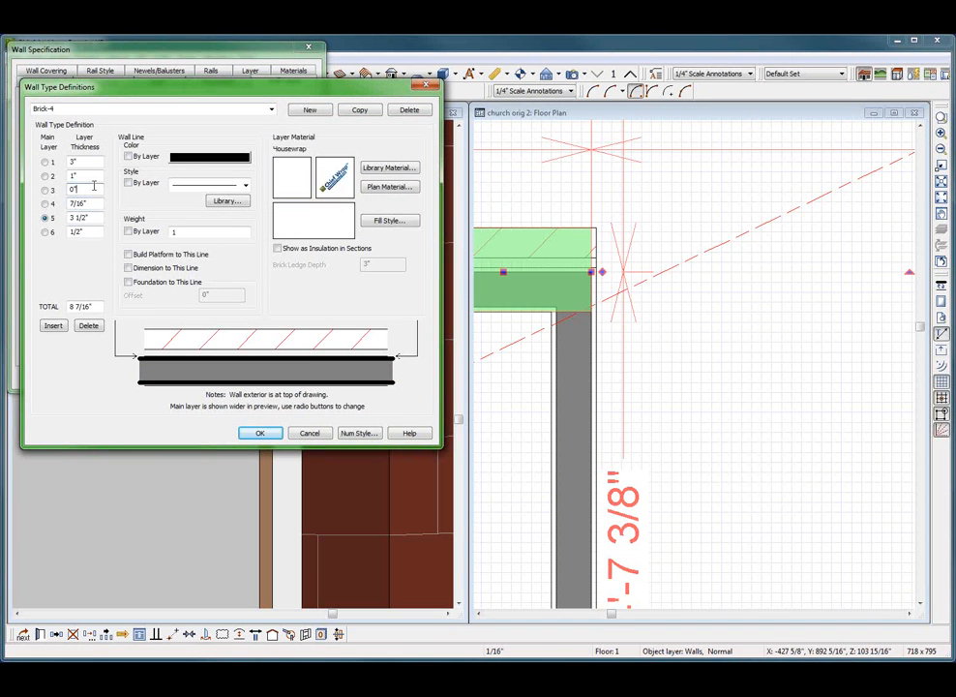
left_click(86, 329)
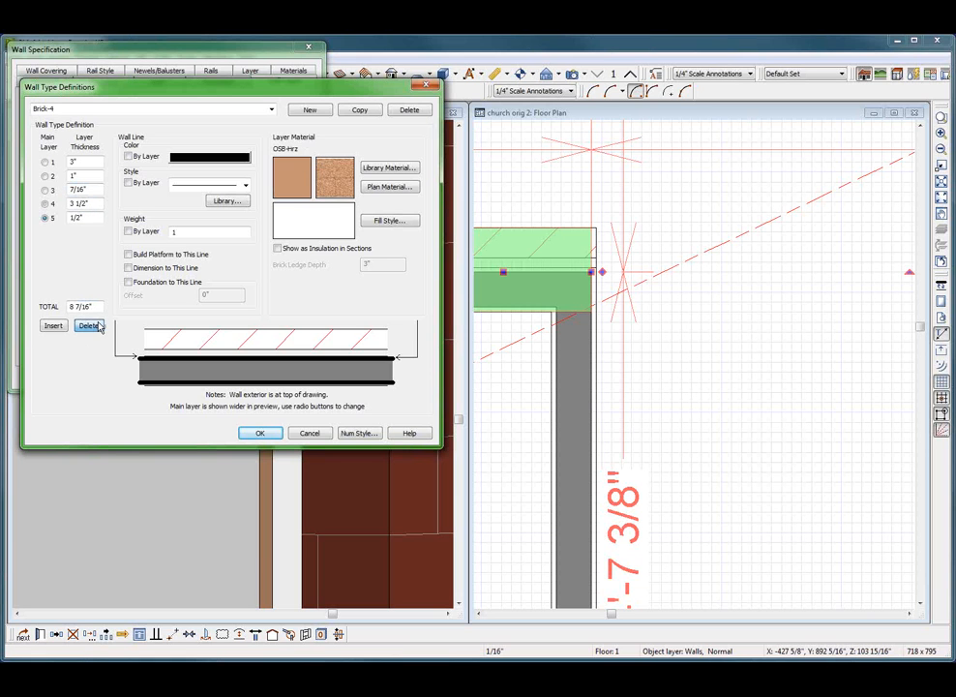
Make the 3 1/2" layer the main layer of Brick-4, review its other layers and apply the definition to the front wall
left_click(95, 175)
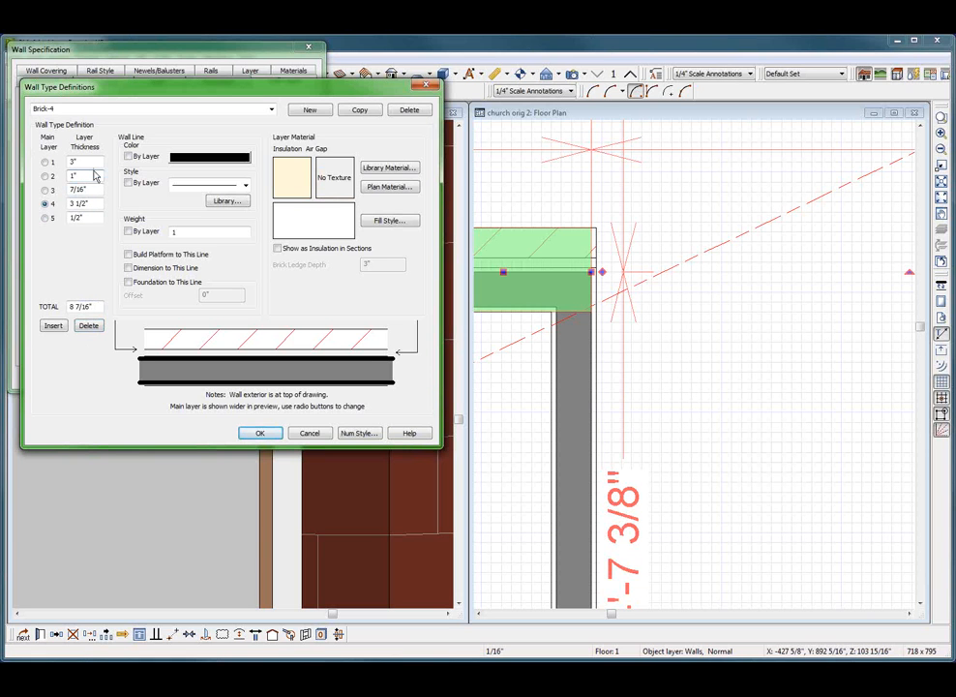
left_click(96, 162)
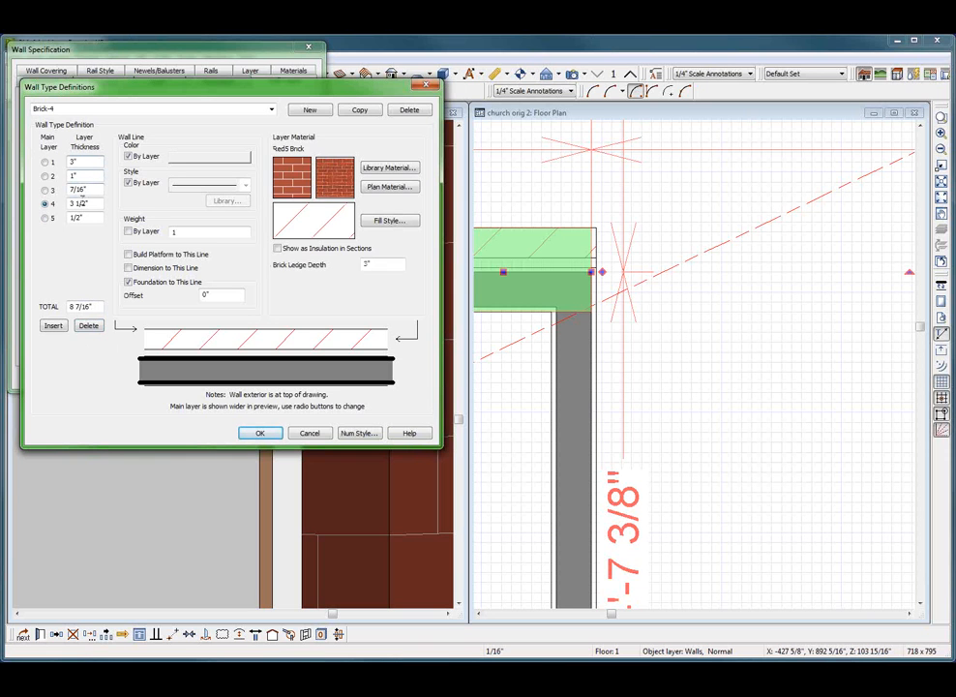
left_click(98, 203)
left_click(95, 188)
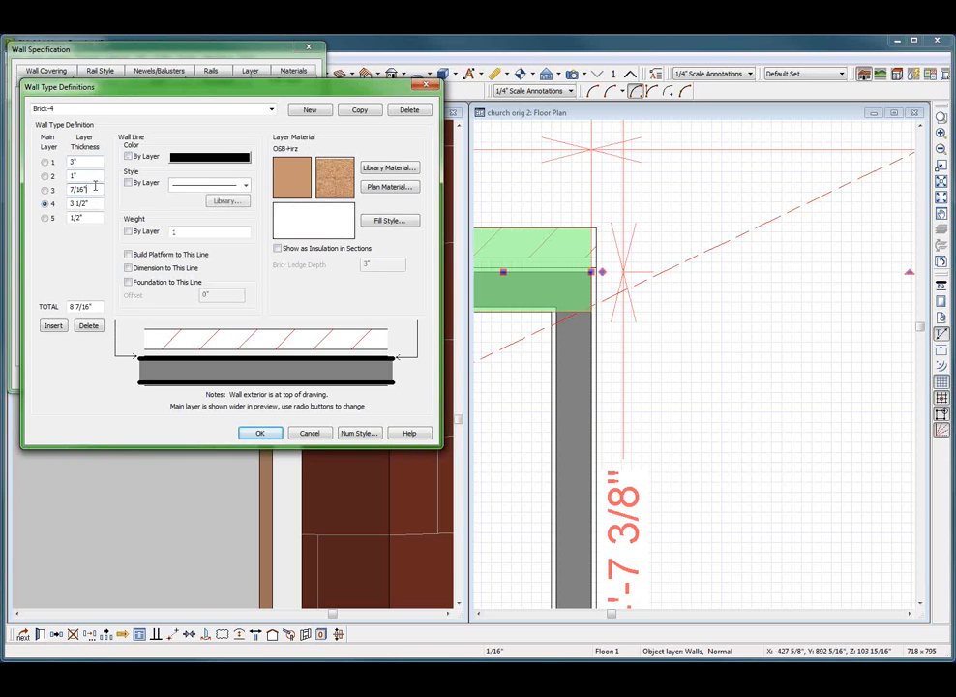
left_click(96, 175)
left_click(97, 162)
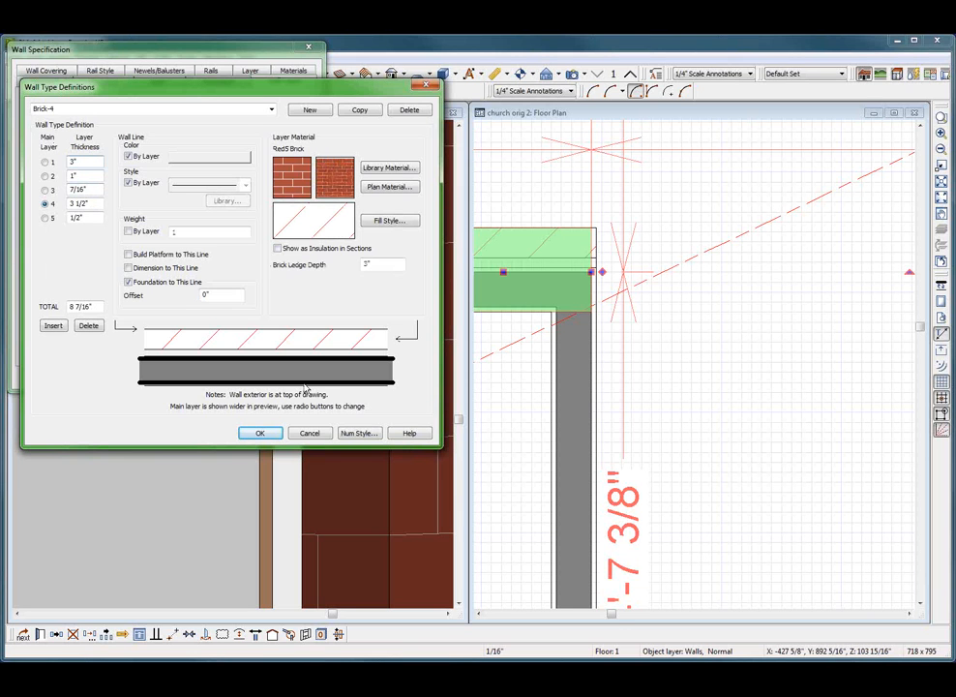
left_click(261, 435)
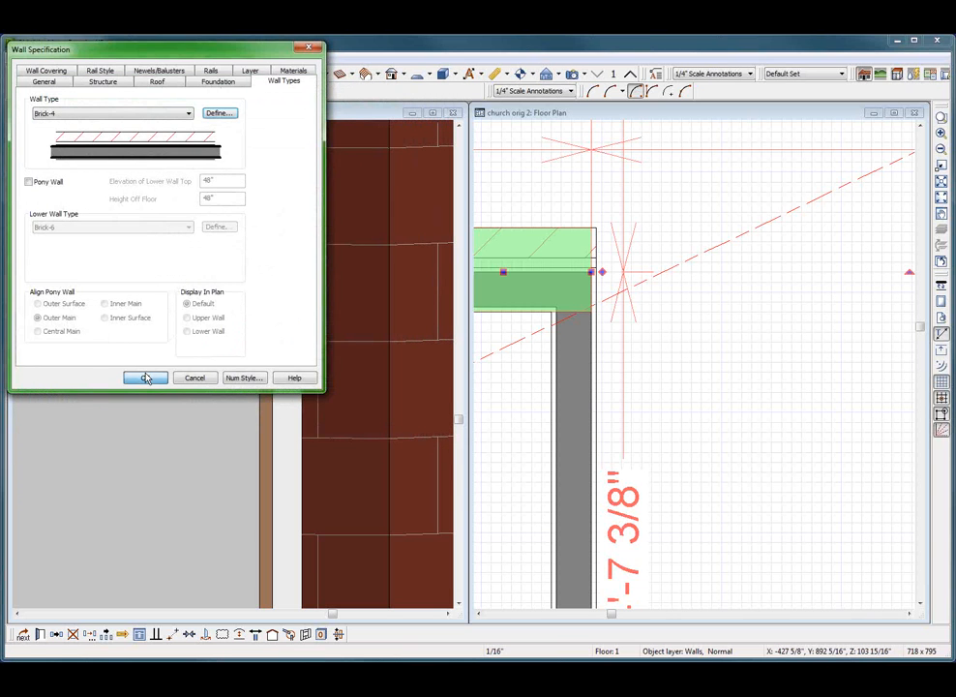
left_click(145, 377)
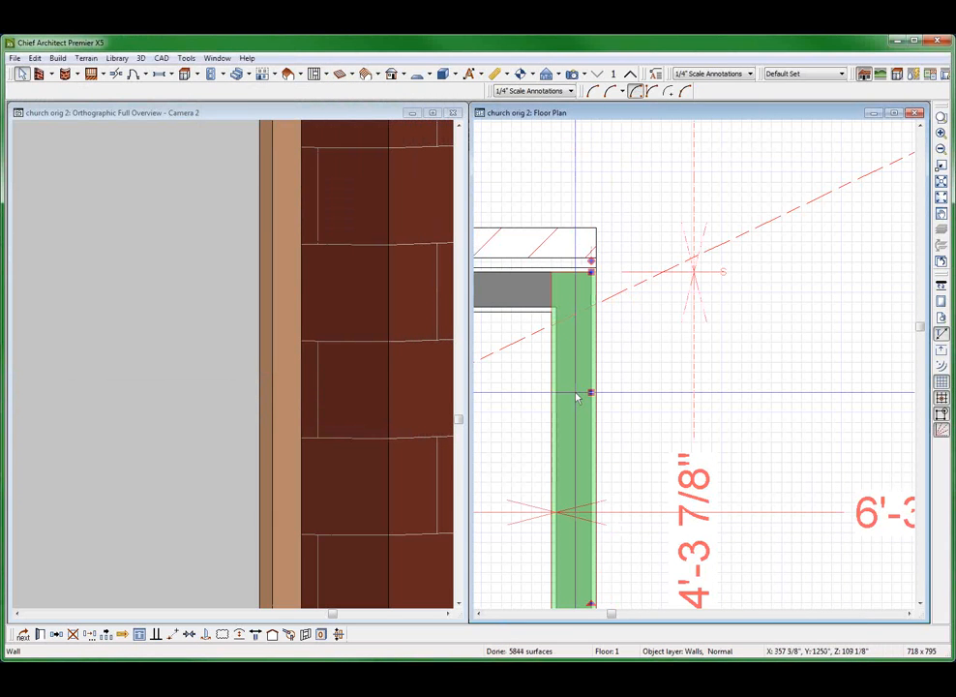
Examine in the full overview how the brick and sheathing end at the recess's outer corner
left_click(261, 395)
scroll(256, 395, "down", 7)
middle_click_drag(257, 395, 252, 465)
scroll(254, 464, "down", 4)
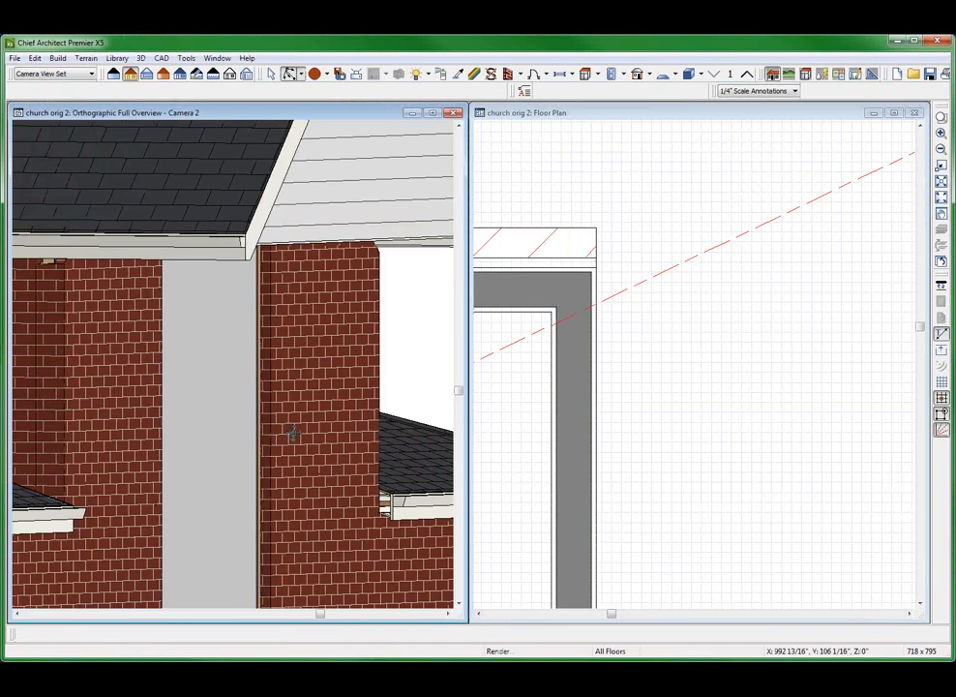
scroll(294, 432, "up", 10)
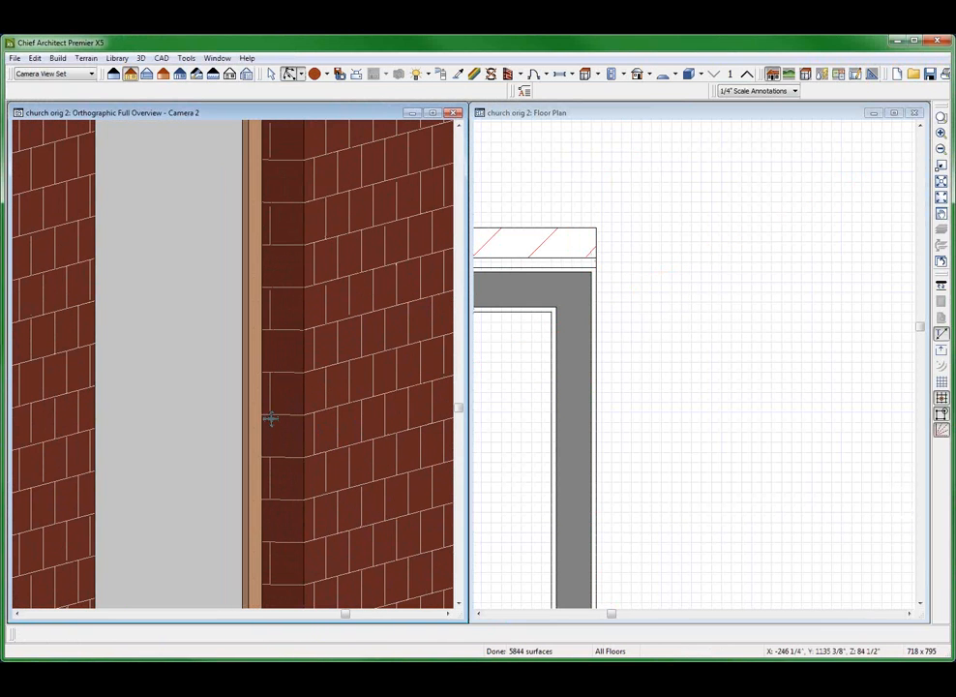
Insert two additional layers at the exterior side of the recess side wall's smooth exterior-4 wall type
left_click(574, 384)
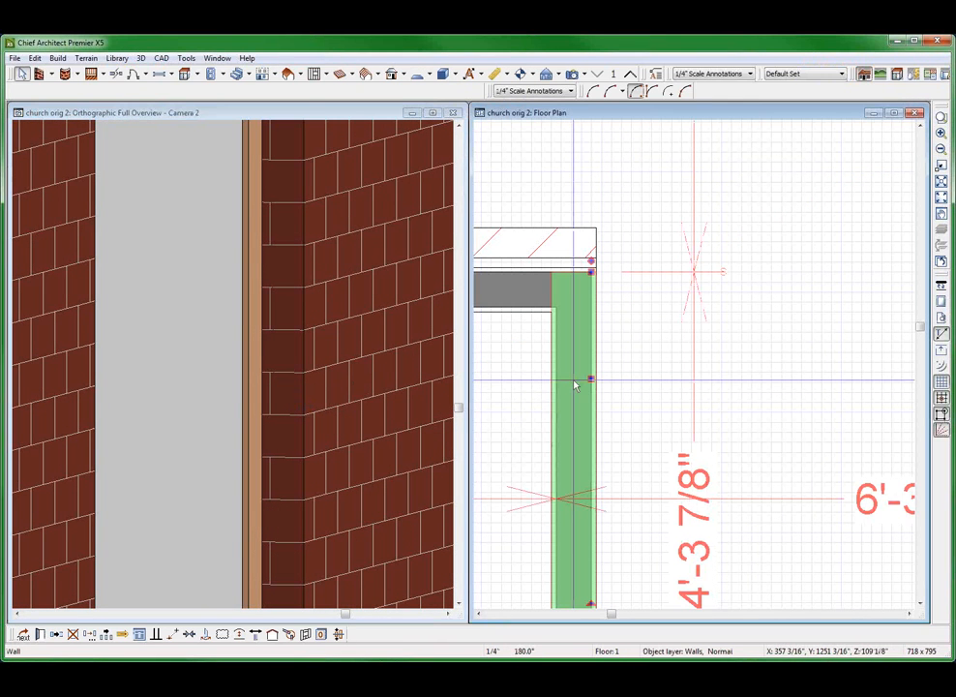
double_click(574, 389)
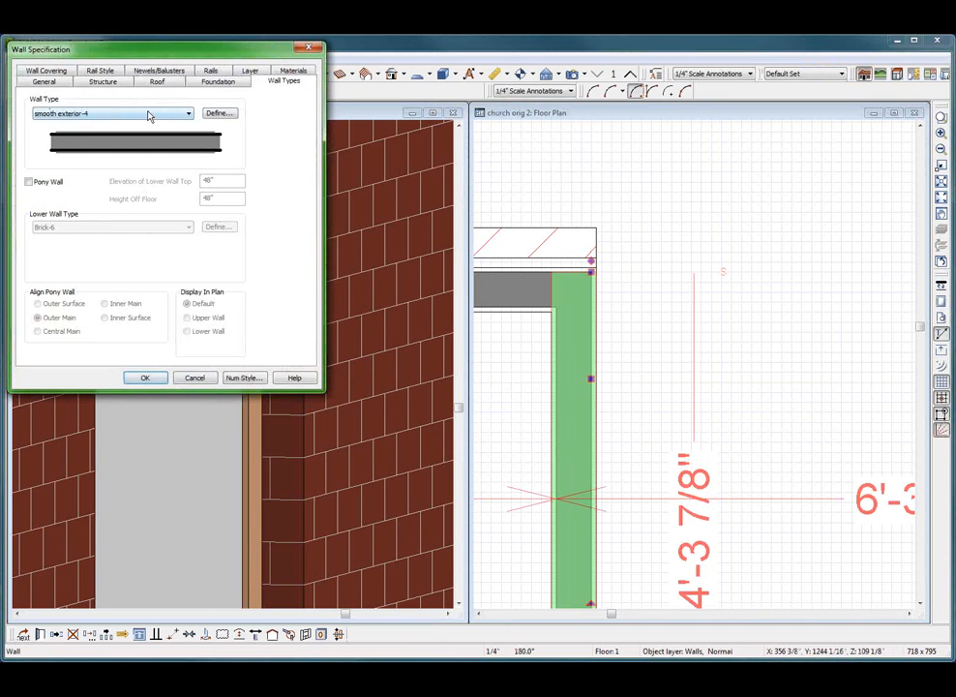
left_click(207, 116)
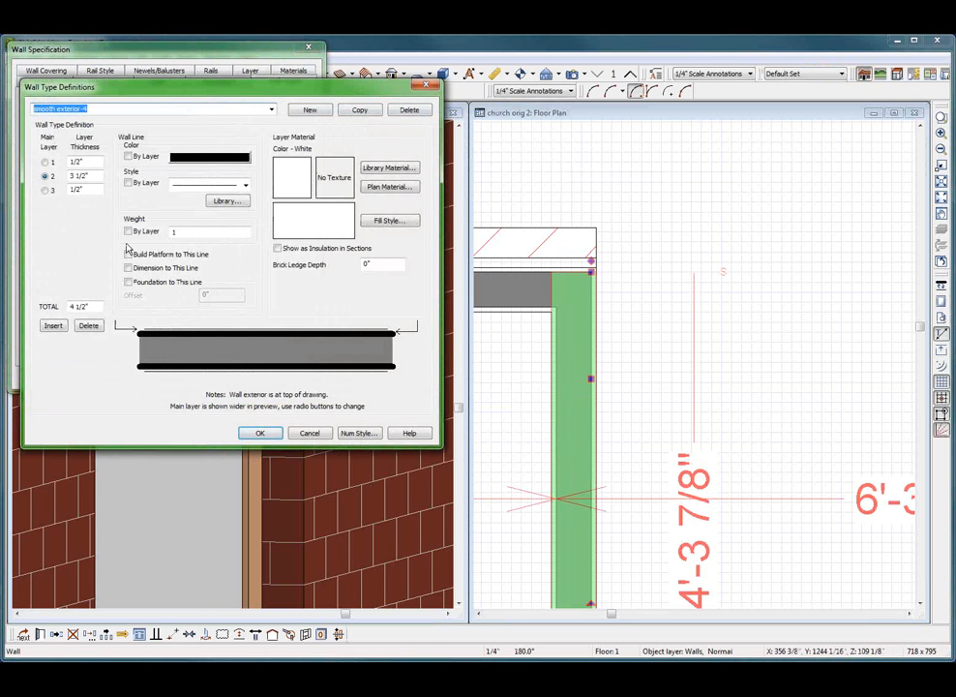
left_click(88, 161)
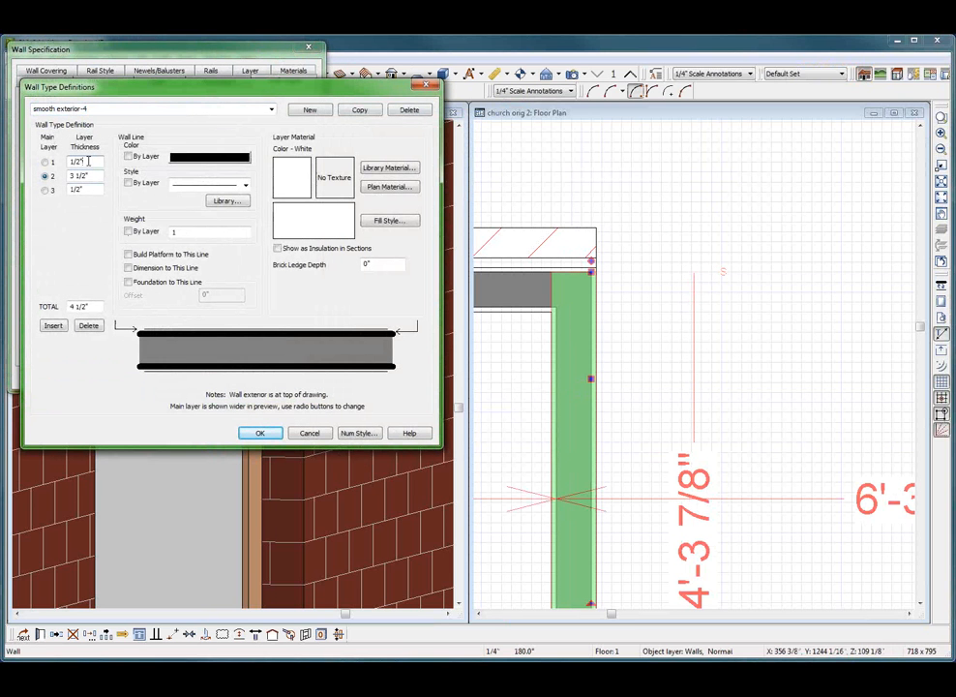
left_click(52, 326)
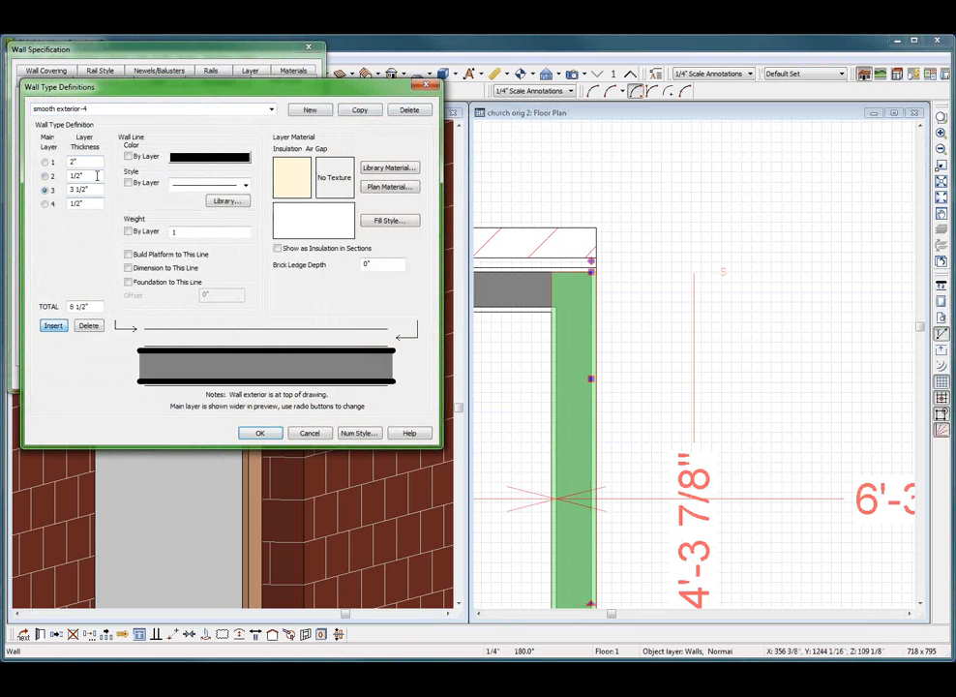
left_click(52, 326)
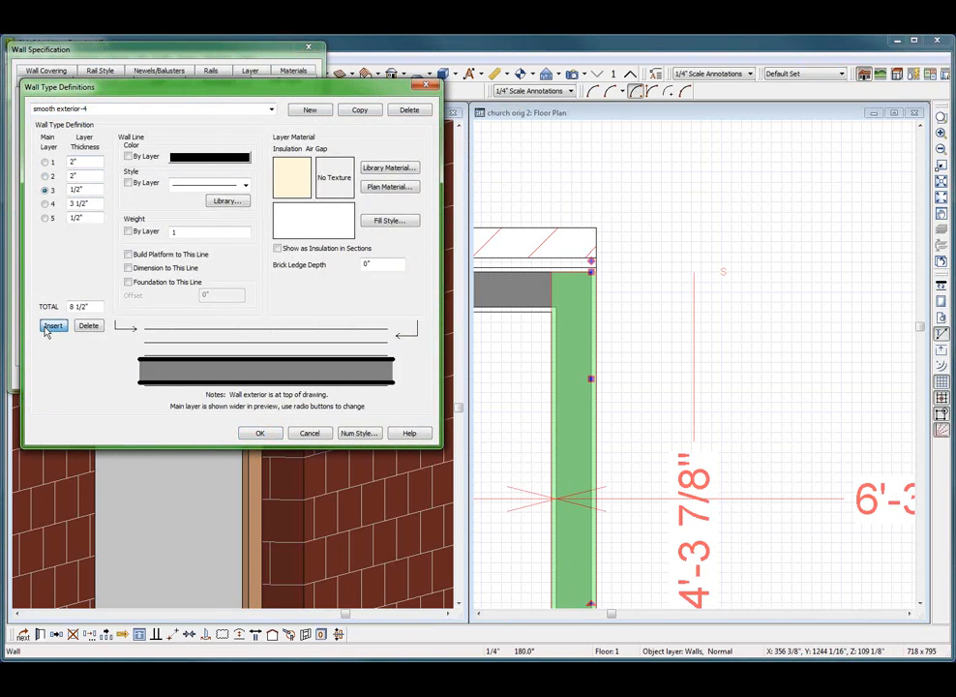
Set smooth exterior-4's outermost layer to 1/4" thick and its second and third layers to 1/8" each
left_click(90, 189)
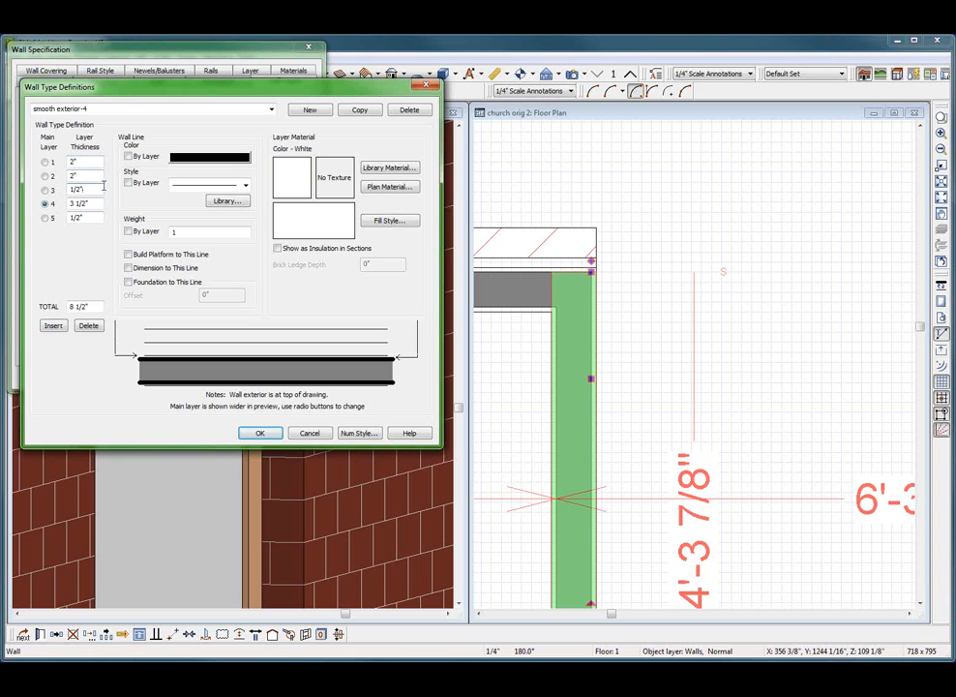
left_click(80, 164)
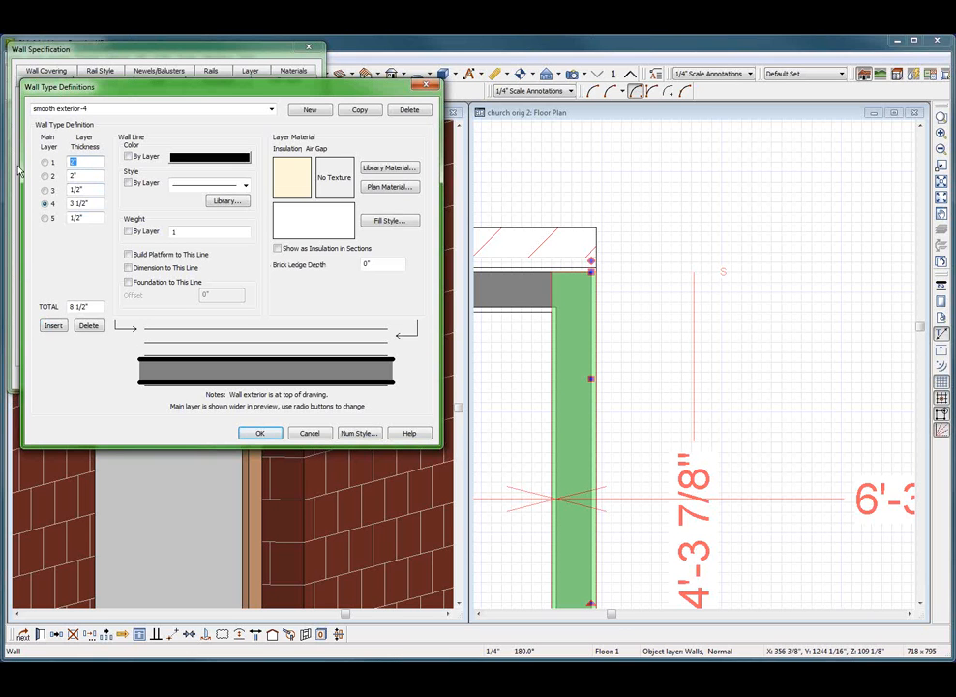
left_click(85, 189)
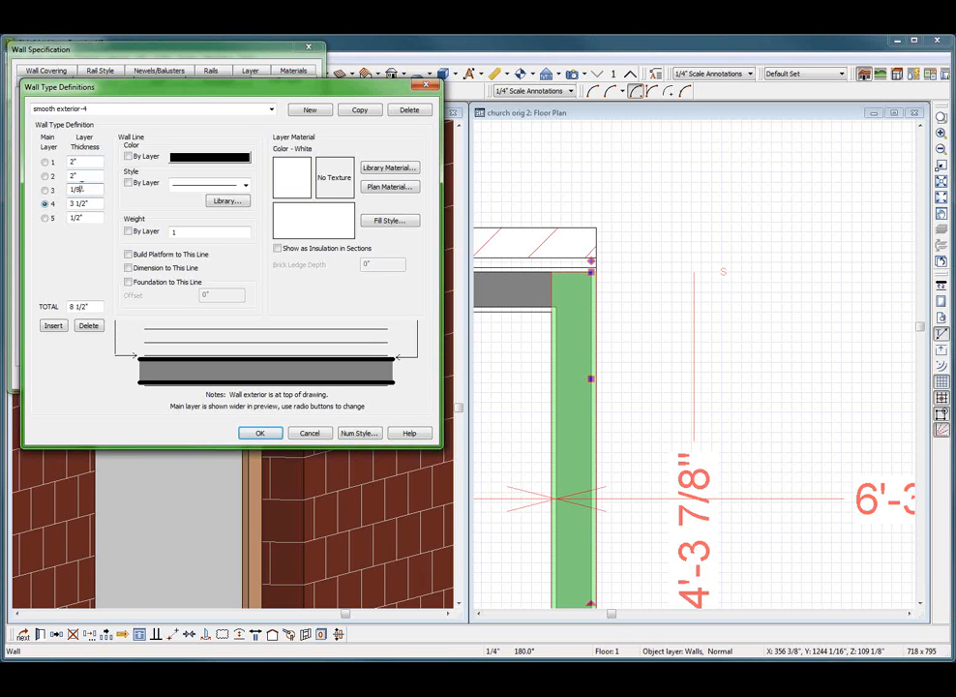
left_click(84, 179)
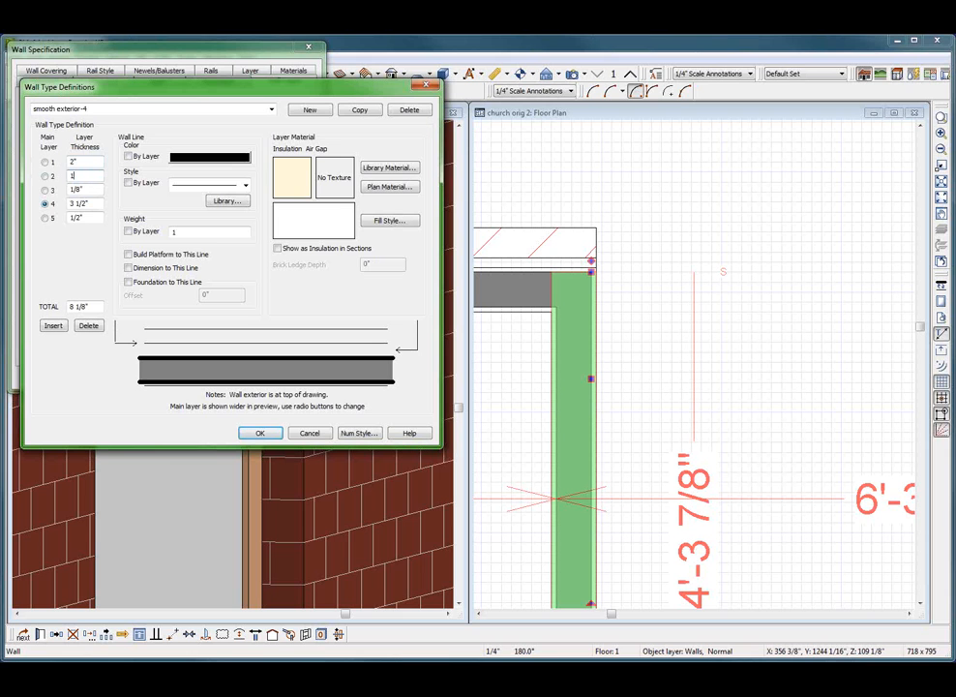
type("1/8")
left_click(87, 161)
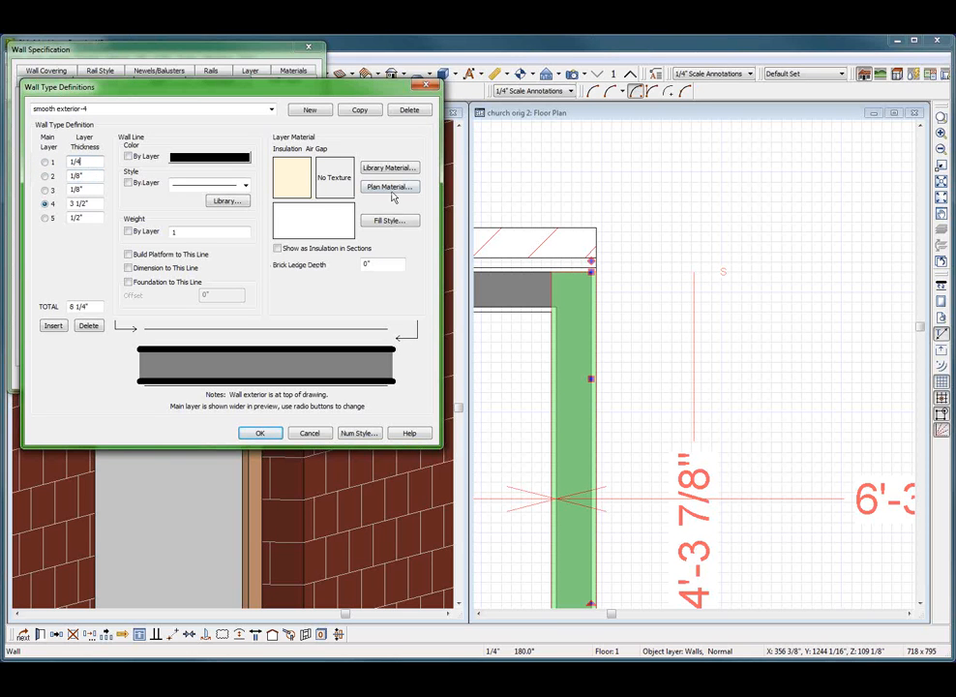
type("1/4")
Assign the plan material Color - White to the outermost layer of smooth exterior-4 and apply the definition to the recess side wall
left_click(389, 187)
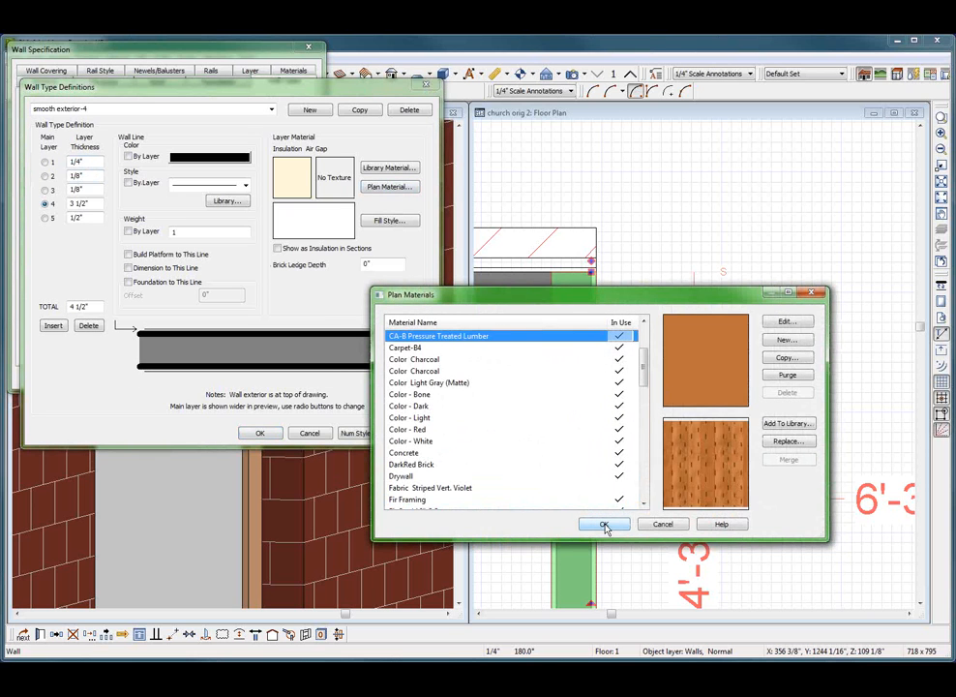
key("Down")
key("Down")
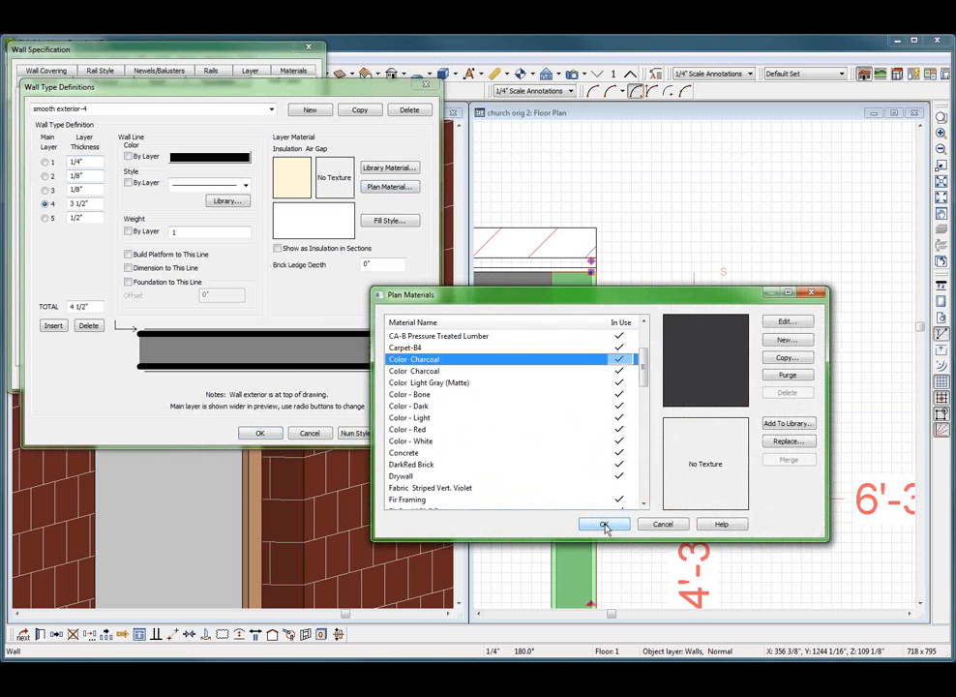
left_click(423, 443)
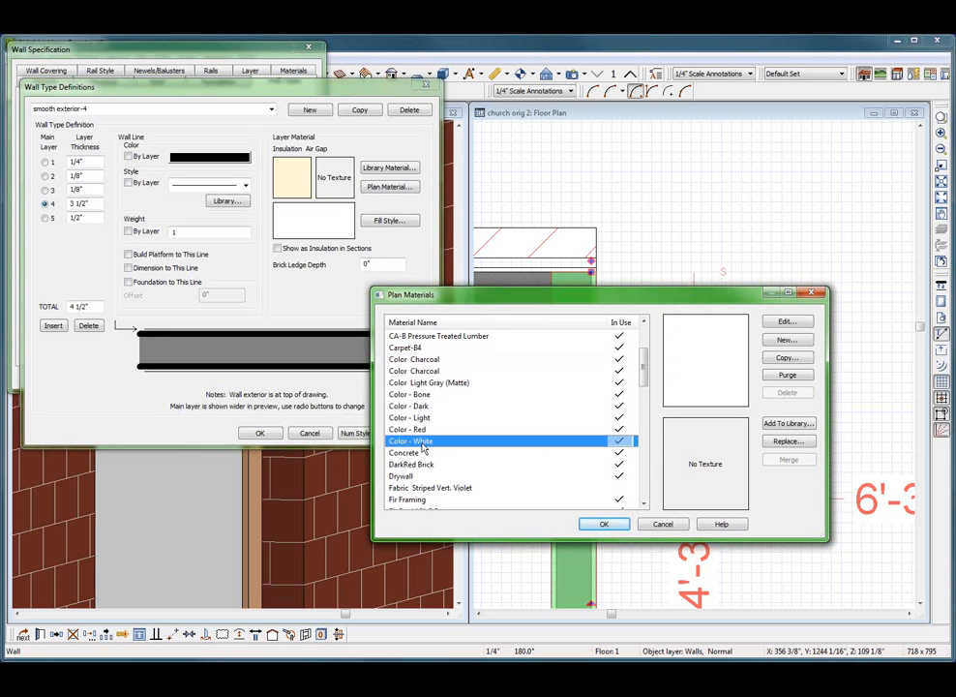
left_click(604, 524)
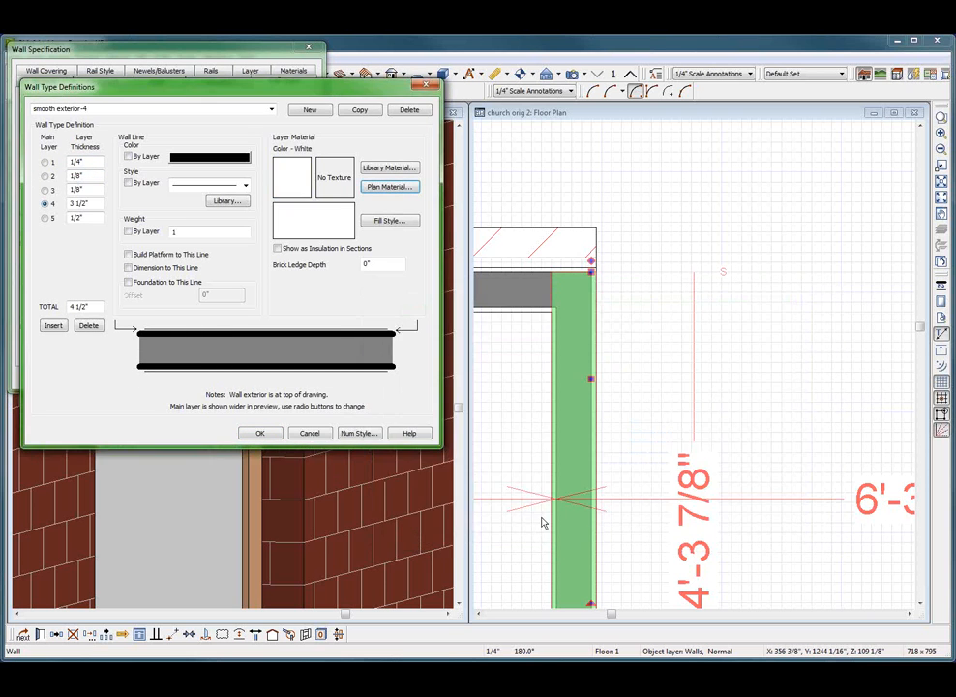
left_click(259, 433)
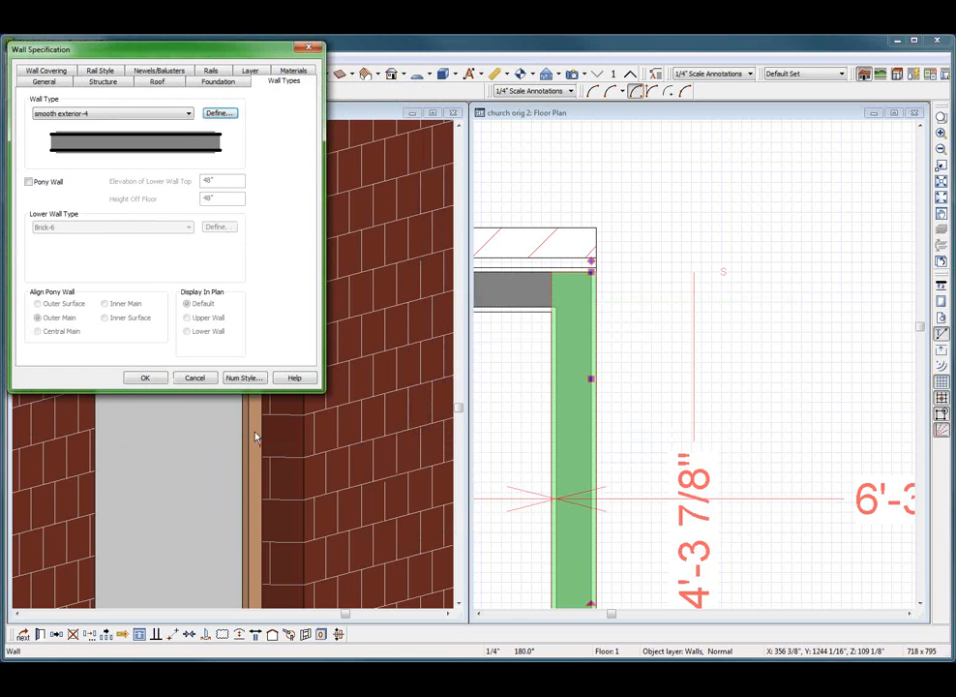
left_click(147, 382)
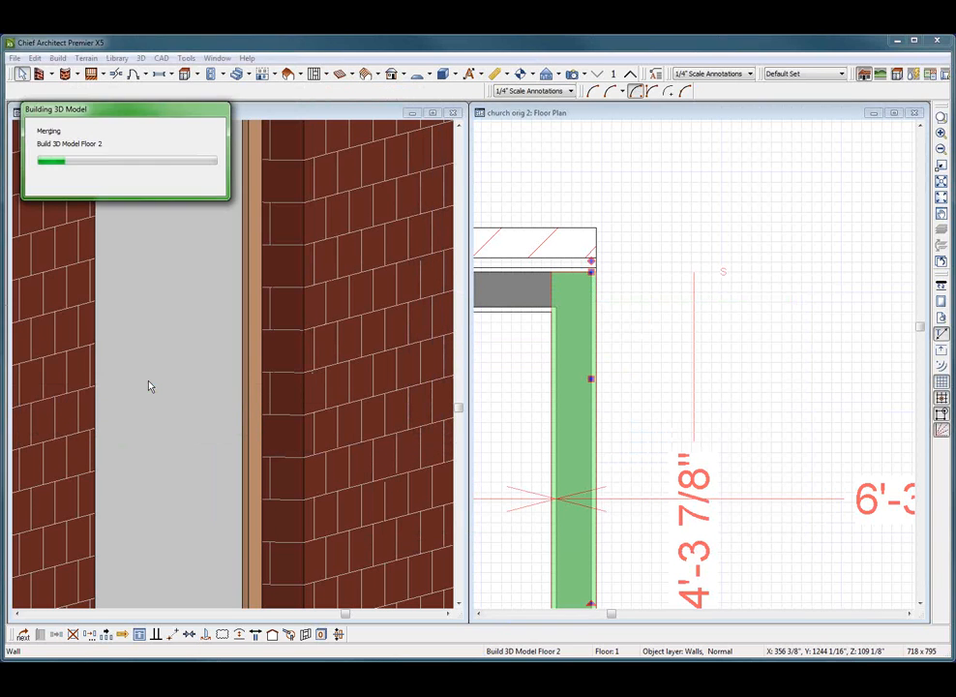
Inspect the rebuilt recess and its adjoining brick edges in the full overview
left_click(245, 278)
scroll(117, 346, "down", 3)
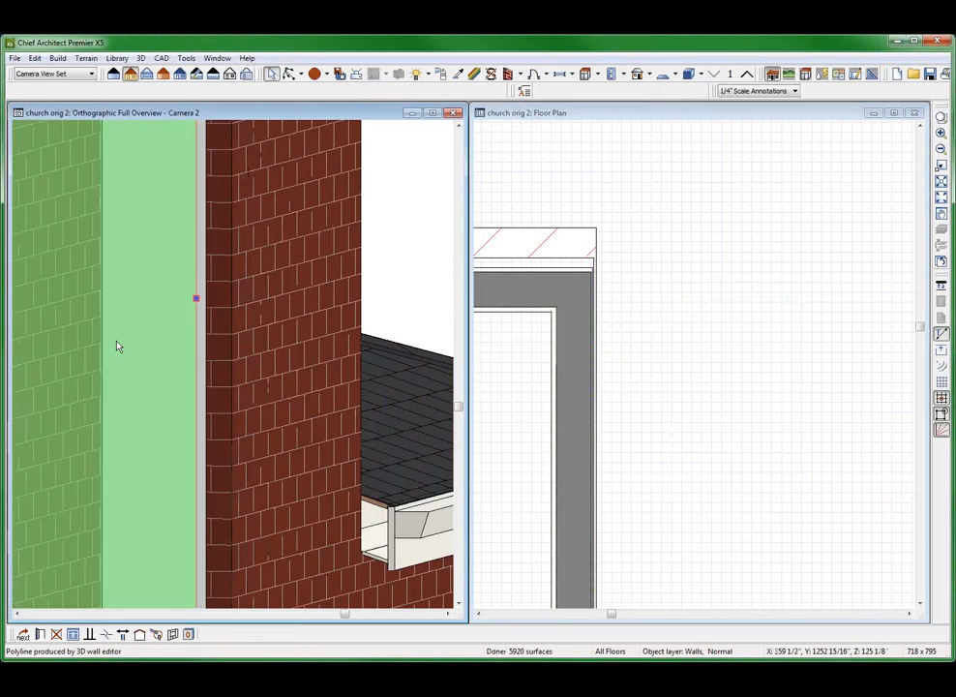
key("Escape")
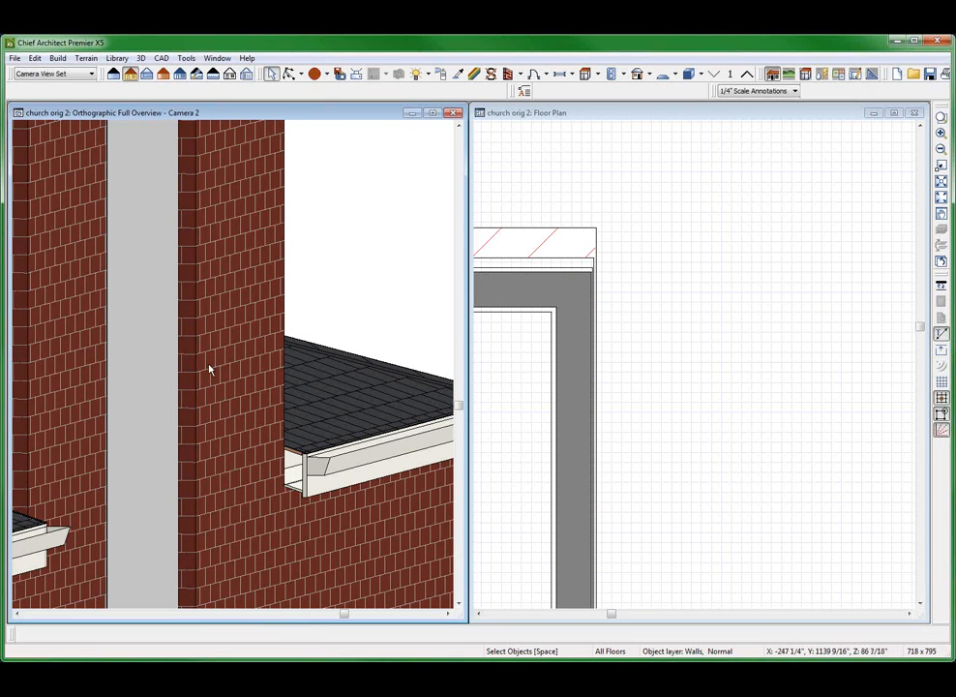
scroll(609, 269, "up", 2)
scroll(609, 289, "down", 3)
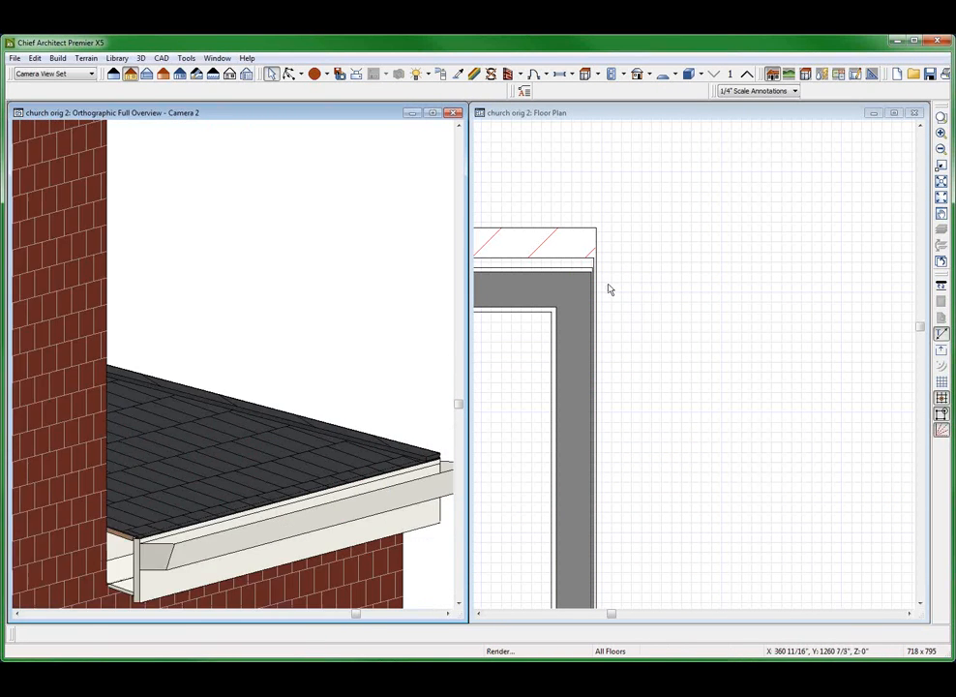
Examine in the enlarged floor plan how the layers of the front brick wall and the recess side wall connect at the corner
left_click(608, 298)
scroll(543, 276, "up", 2)
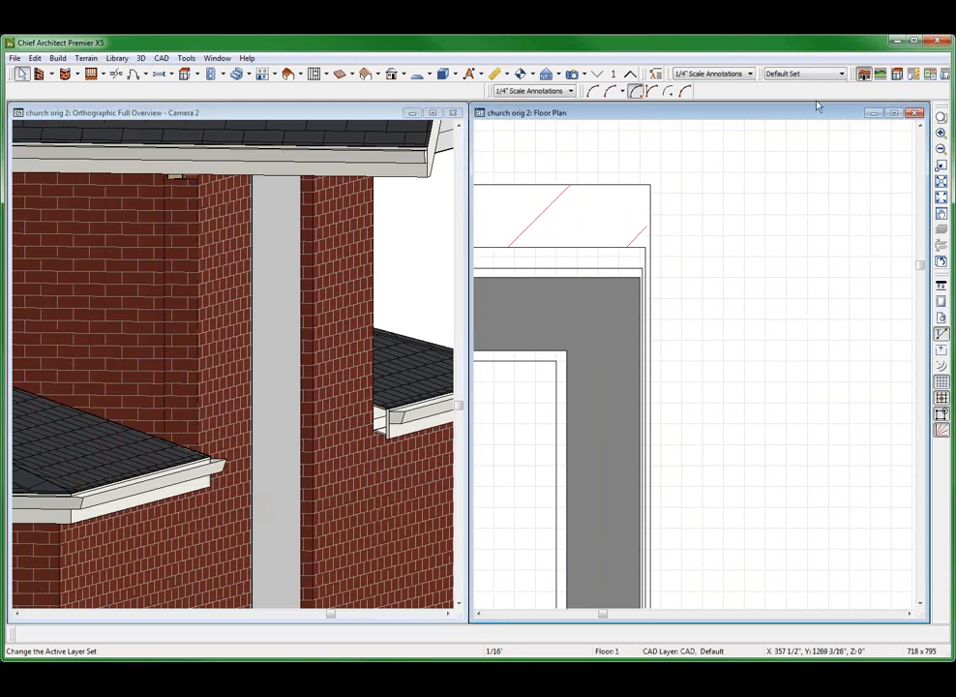
left_click(896, 116)
scroll(497, 251, "up", 2)
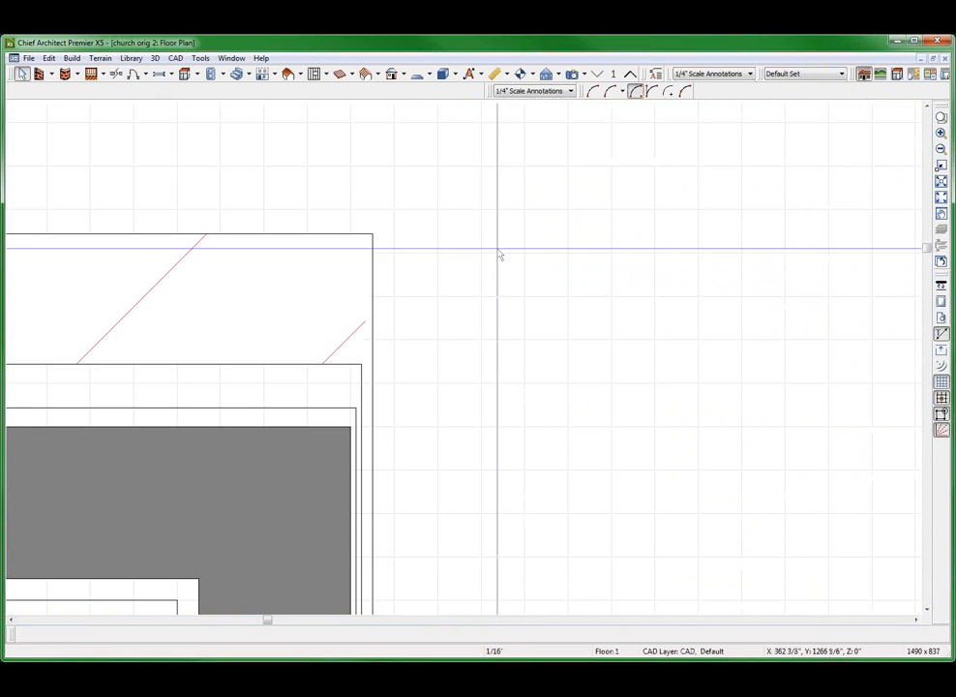
scroll(431, 278, "down", 2)
scroll(460, 450, "up", 1)
scroll(463, 331, "up", 1)
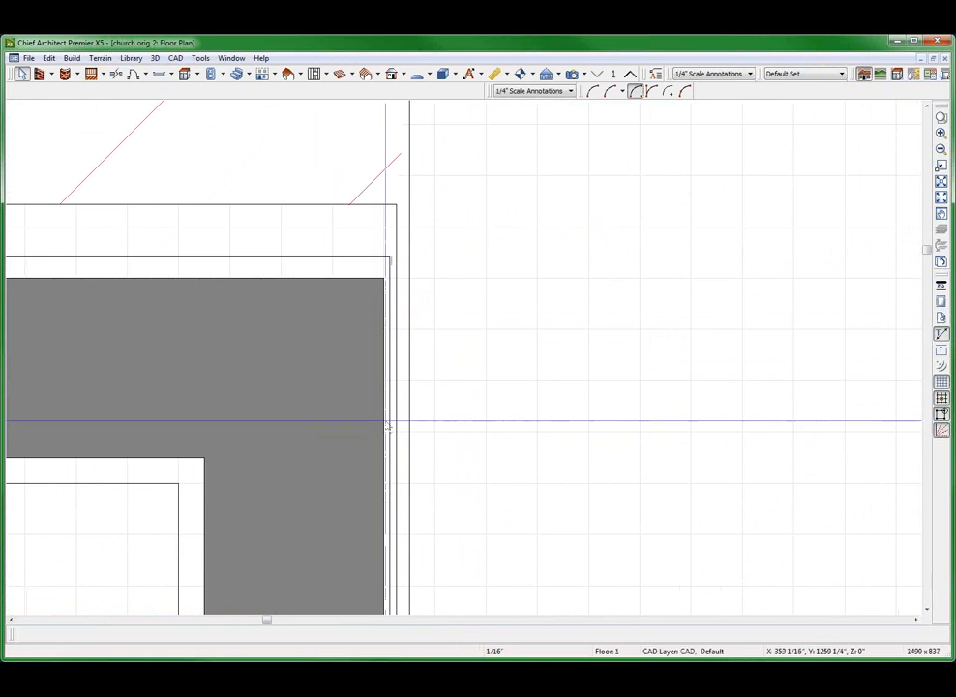
scroll(293, 479, "down", 2)
left_click(303, 610)
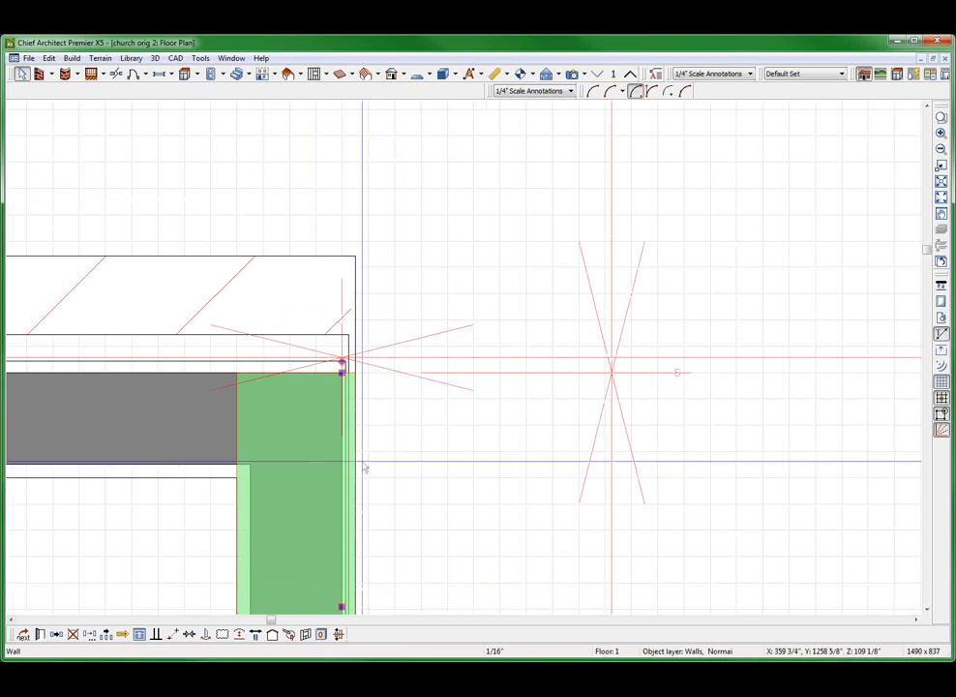
left_click(143, 434)
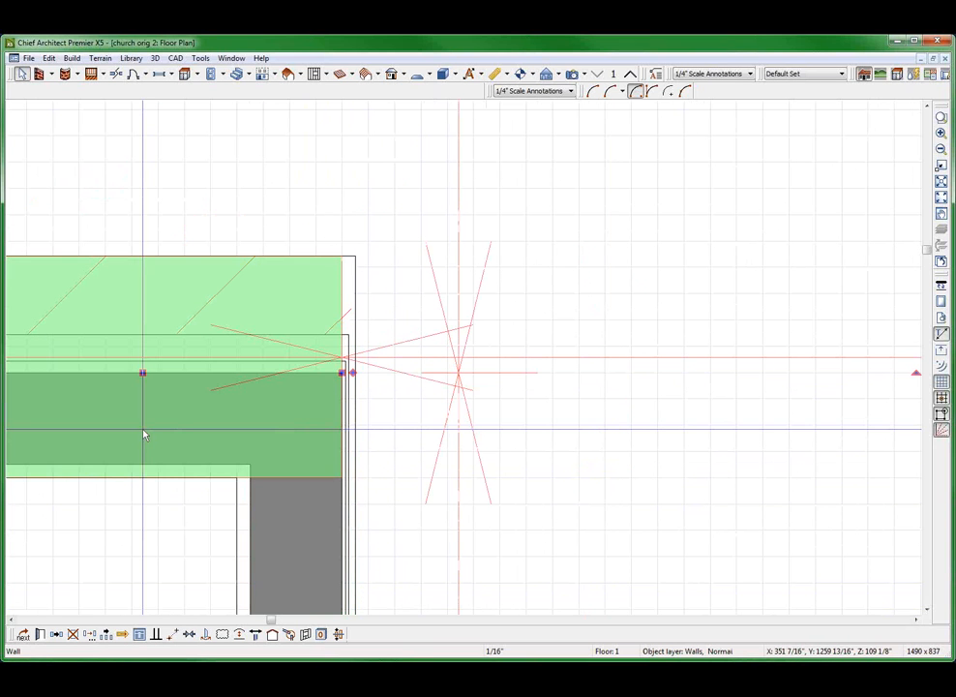
left_click(270, 541)
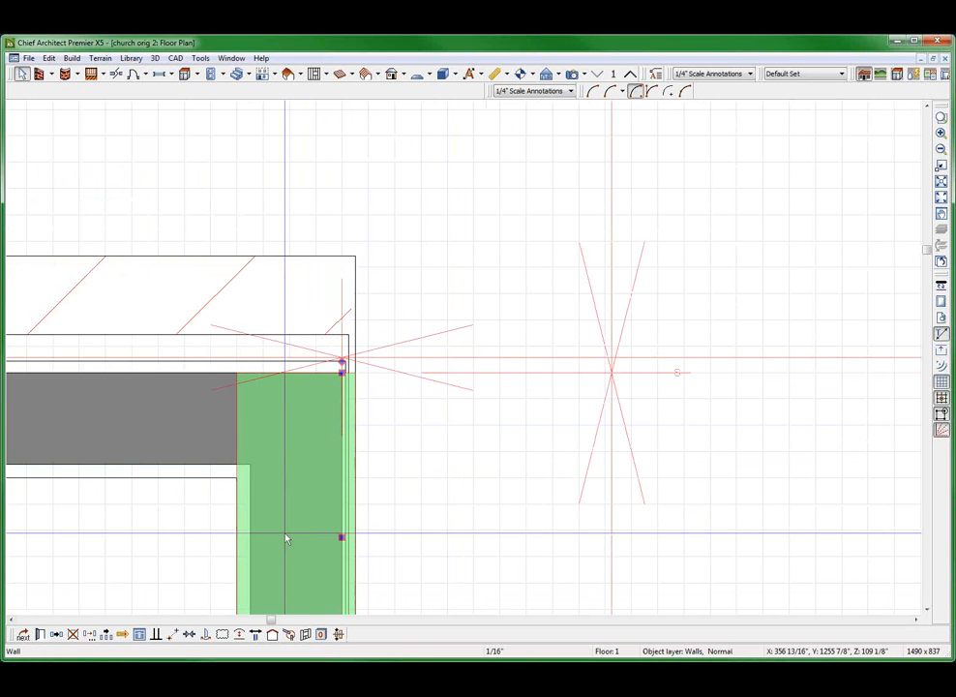
left_click_drag(358, 498, 344, 362)
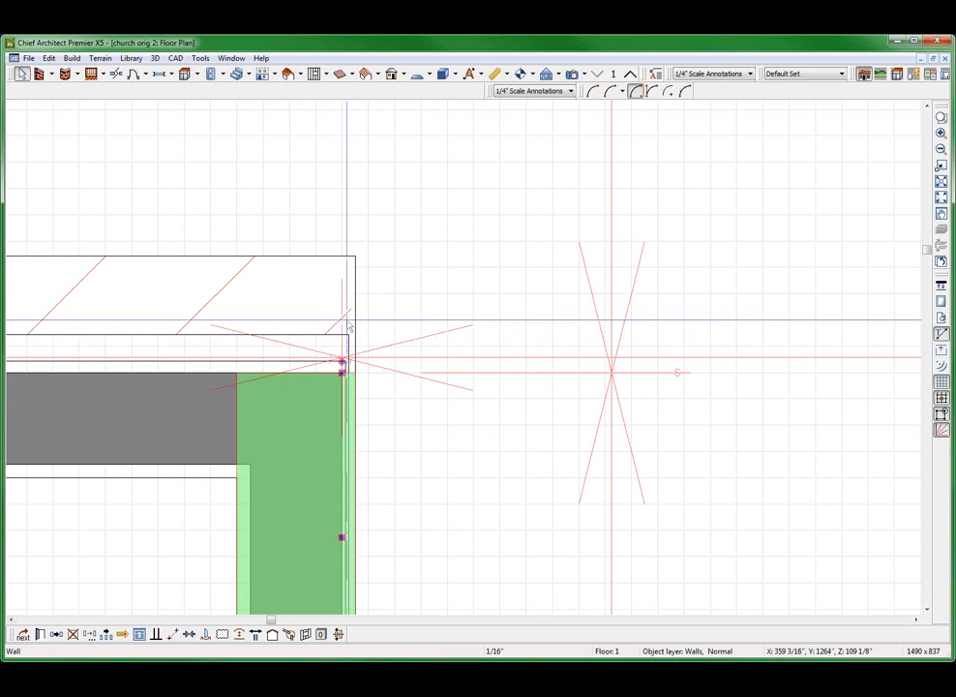
left_click(503, 336)
Tile the floor plan and the full overview side by side and inspect the narrow brick strip beside the recess
key("shift+F4")
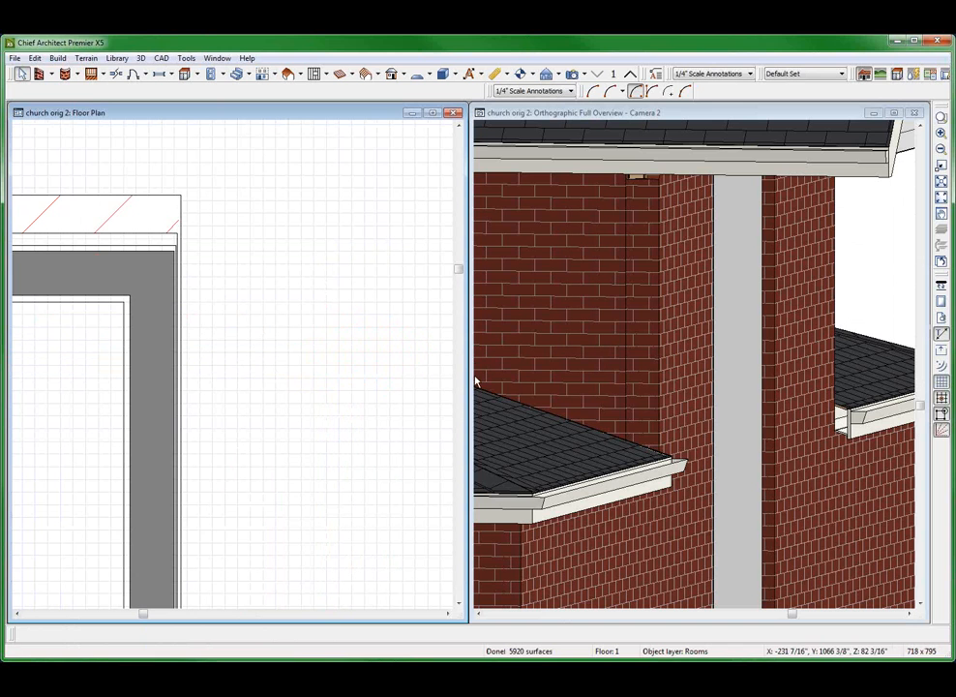
left_click(681, 362)
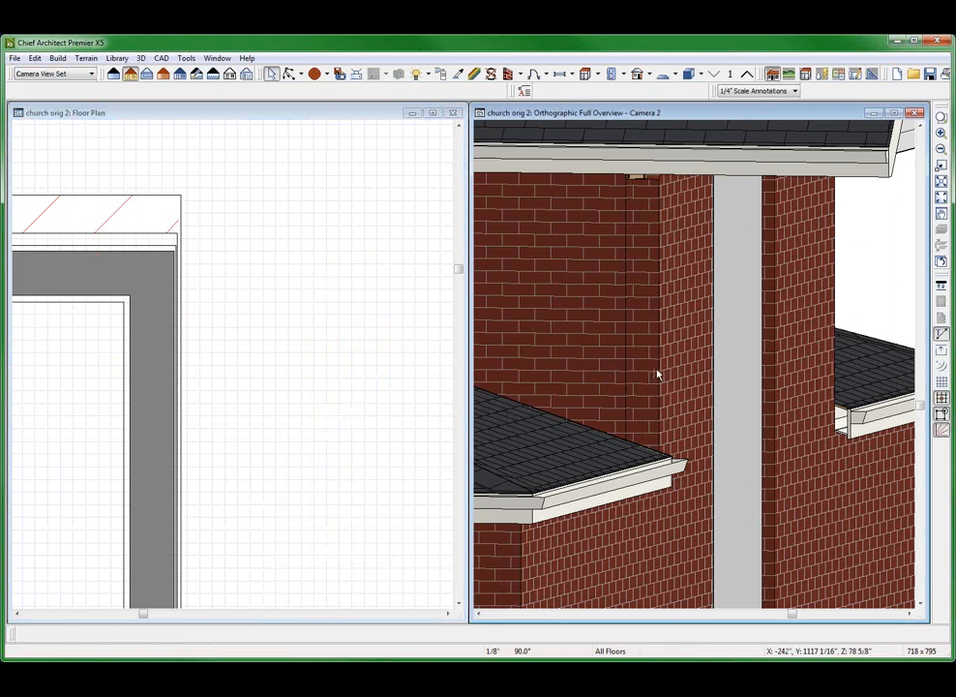
left_click(780, 292)
scroll(783, 291, "up", 3)
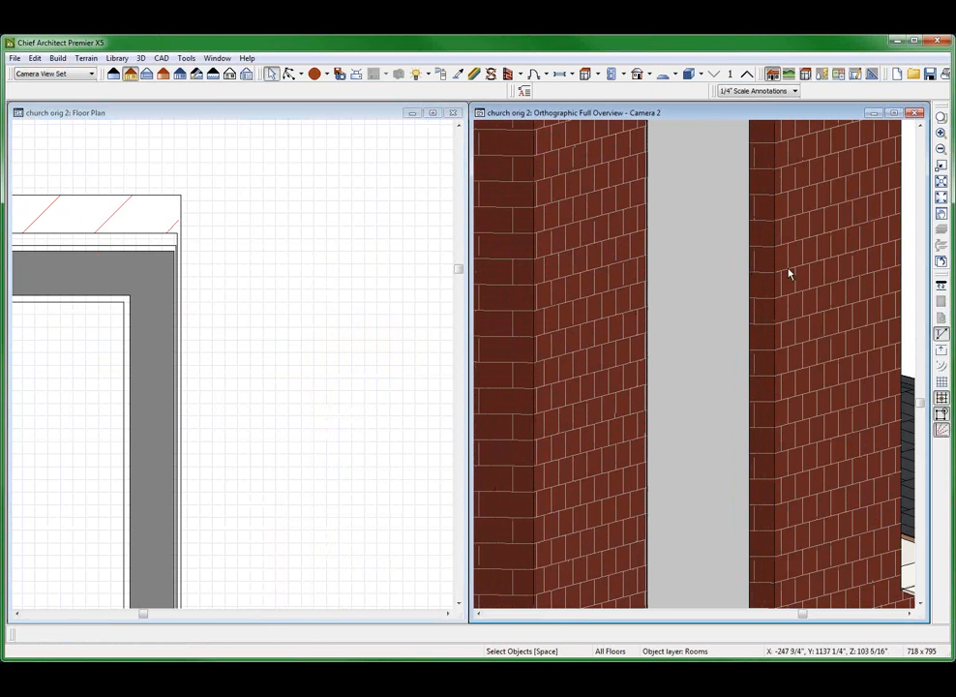
left_click(704, 264)
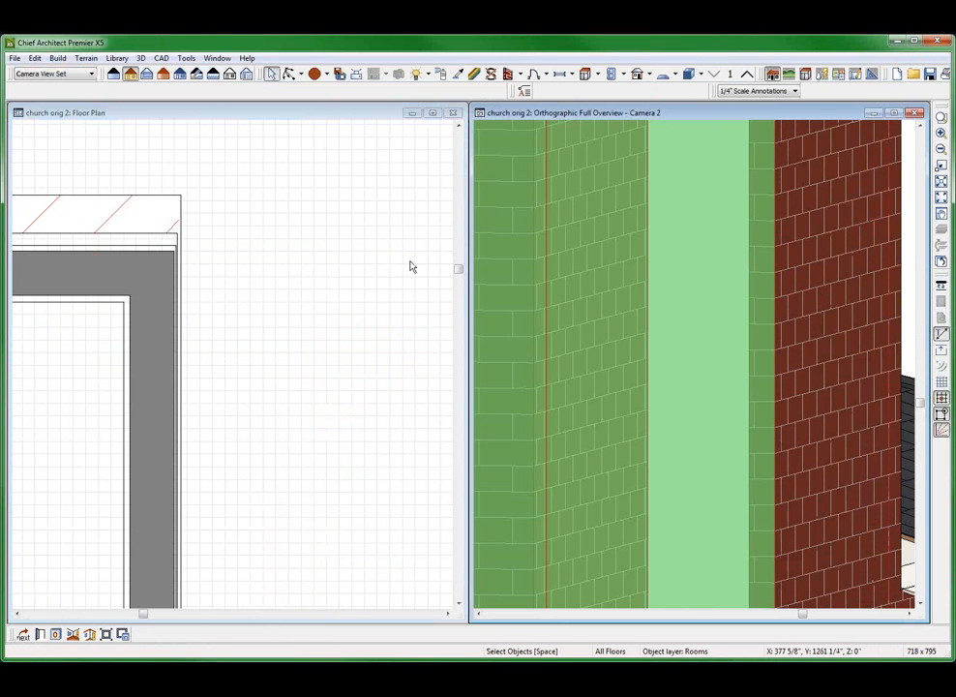
Make the recess side wall a through wall at both its start and its end
left_click(143, 390)
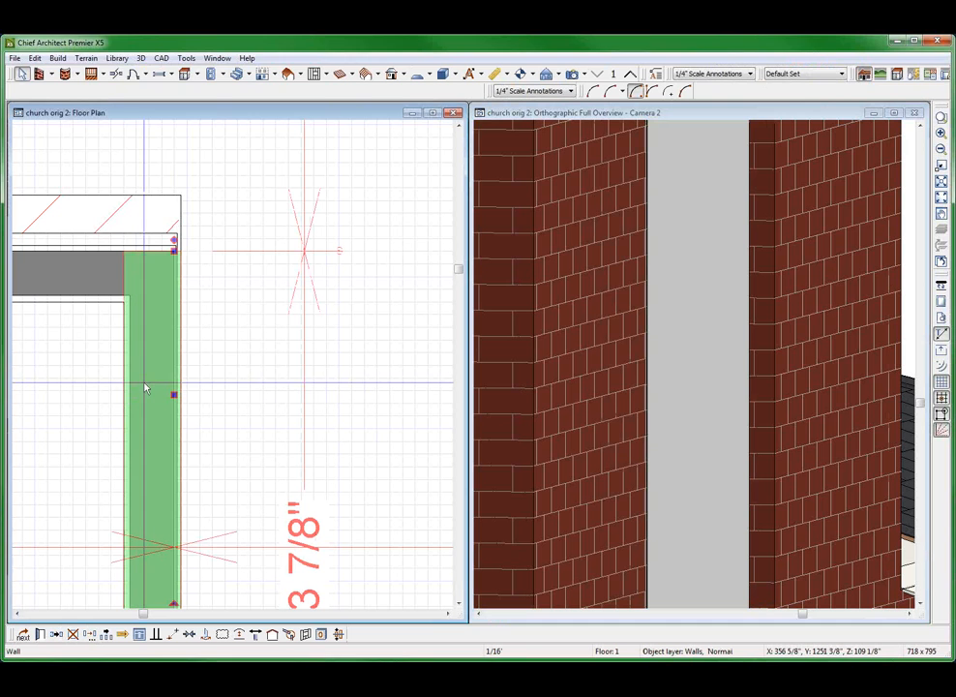
double_click(145, 388)
left_click(44, 81)
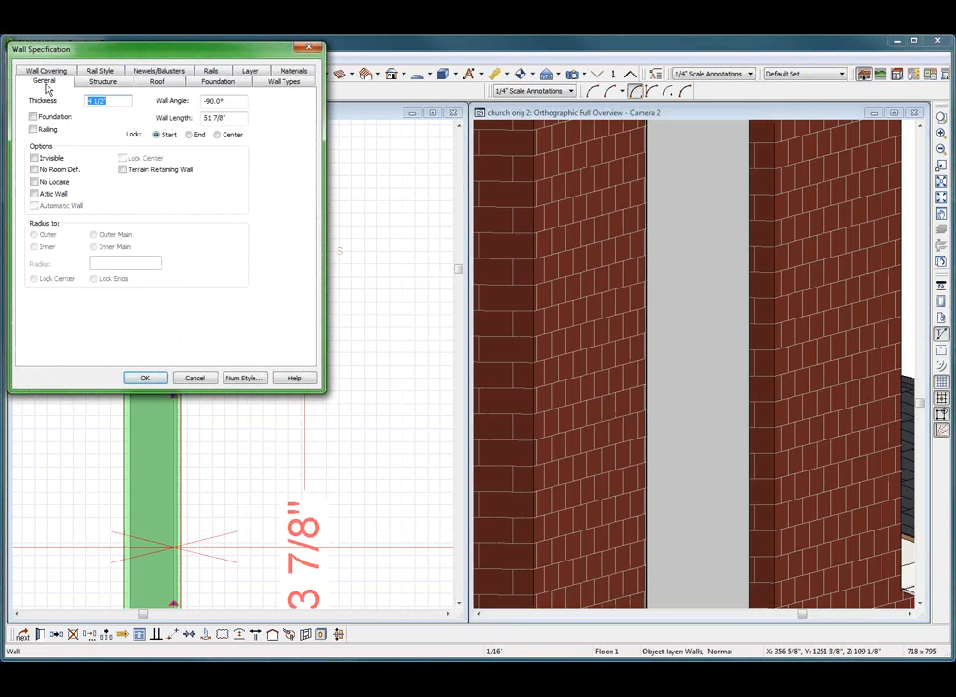
left_click(100, 71)
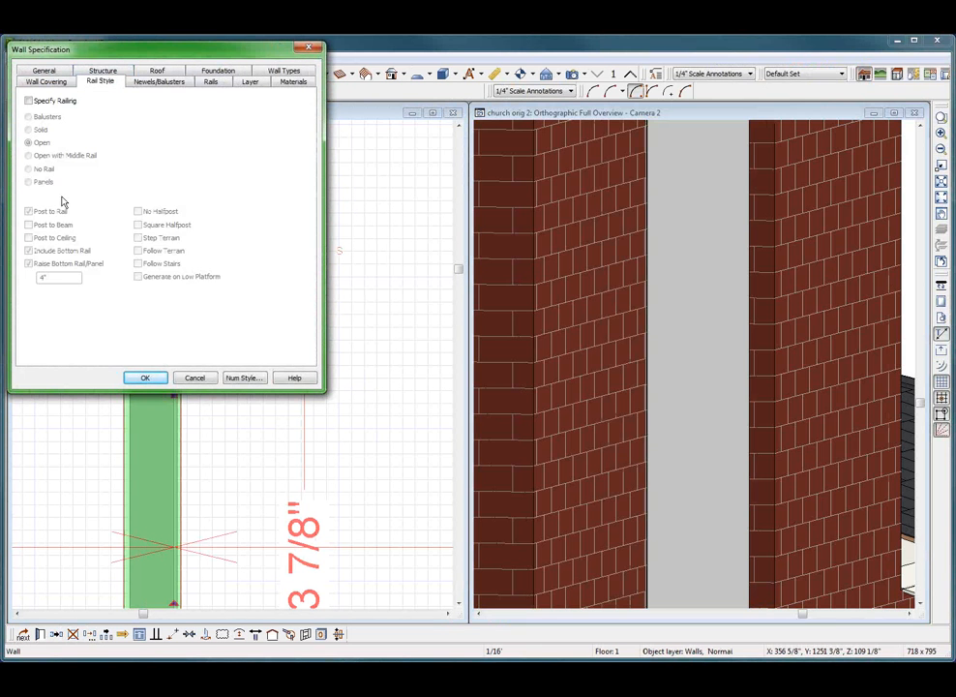
left_click(103, 71)
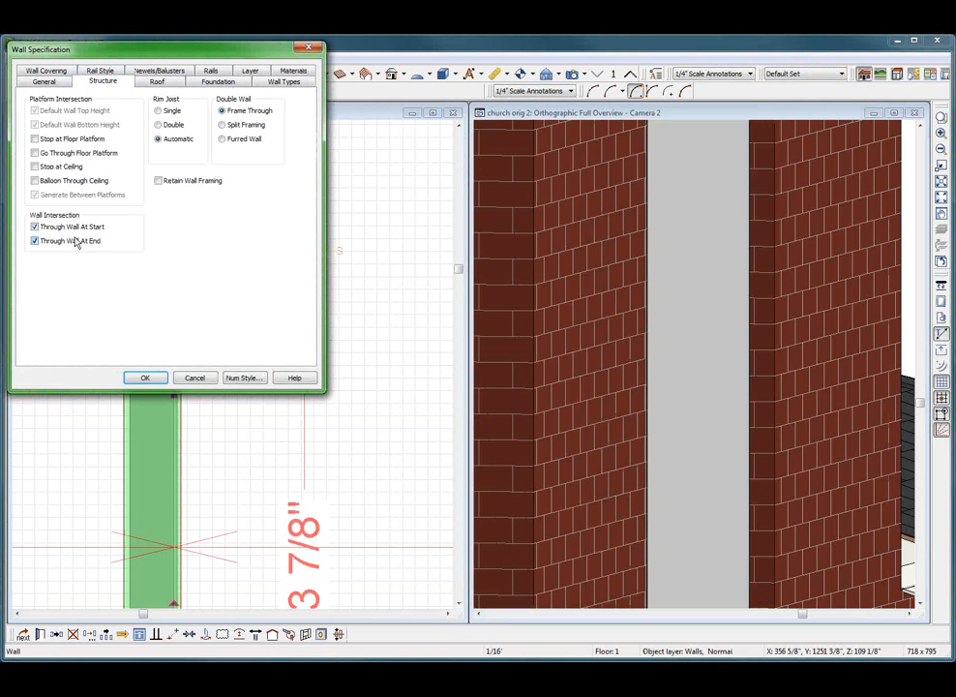
key("Return")
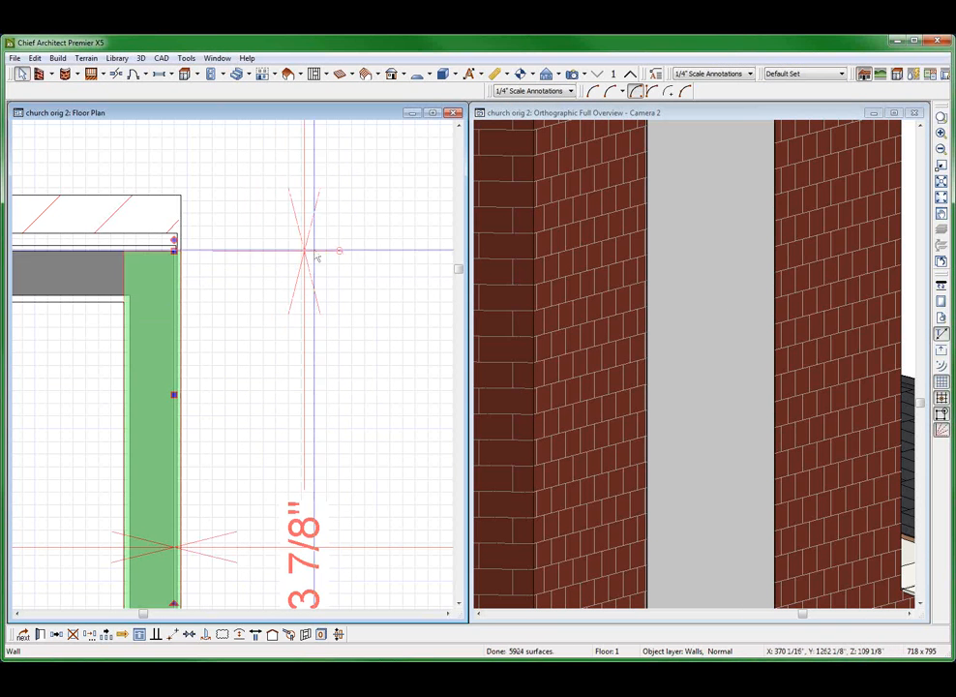
Check the recess's brick edges in the overview and compare the side and front wall layers at the corner in the floor plan
left_click(713, 292)
scroll(625, 305, "down", 5)
key("Escape")
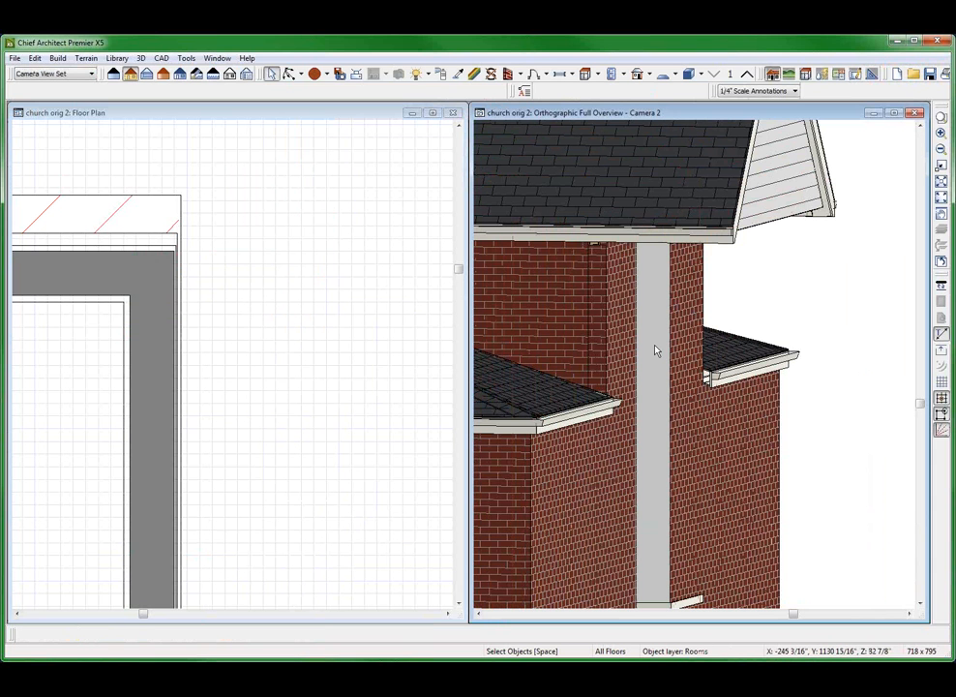
scroll(658, 348, "up", 5)
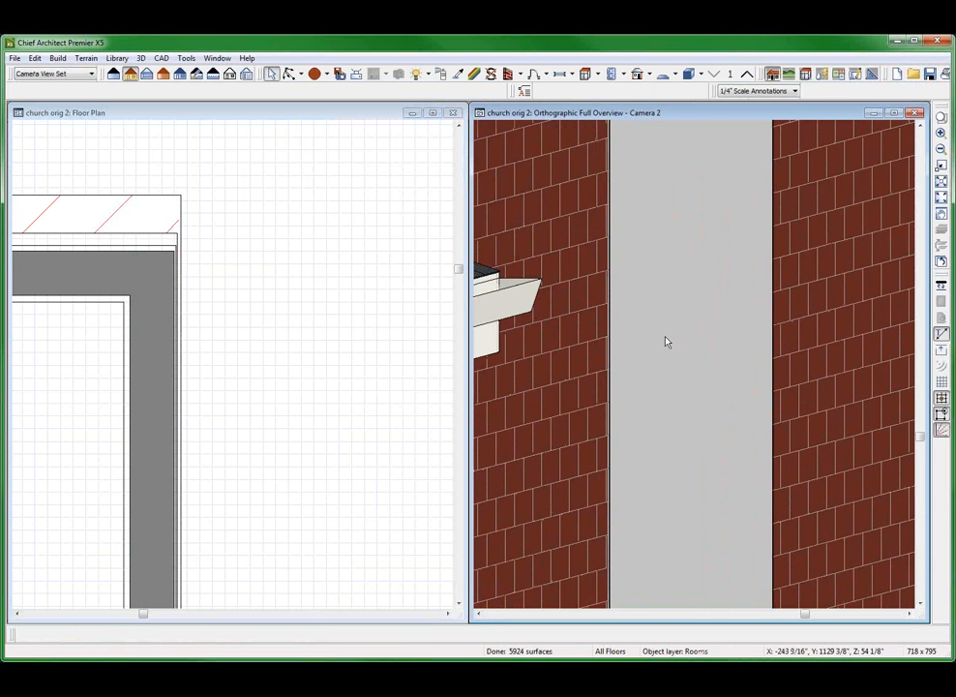
left_click(153, 467)
scroll(154, 466, "up", 3)
left_click(160, 457)
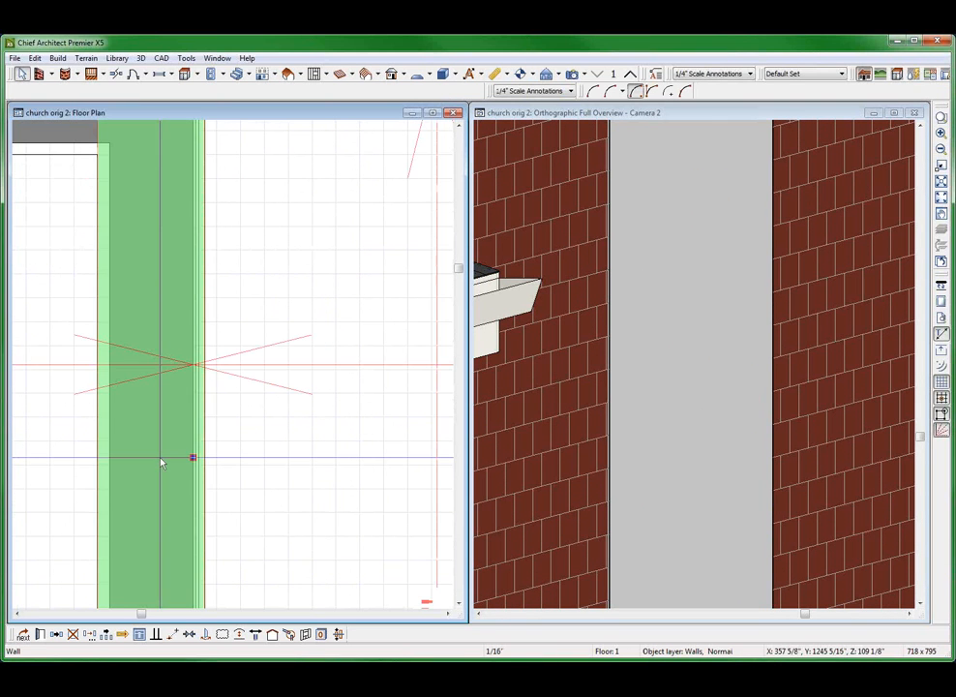
scroll(161, 462, "down", 3)
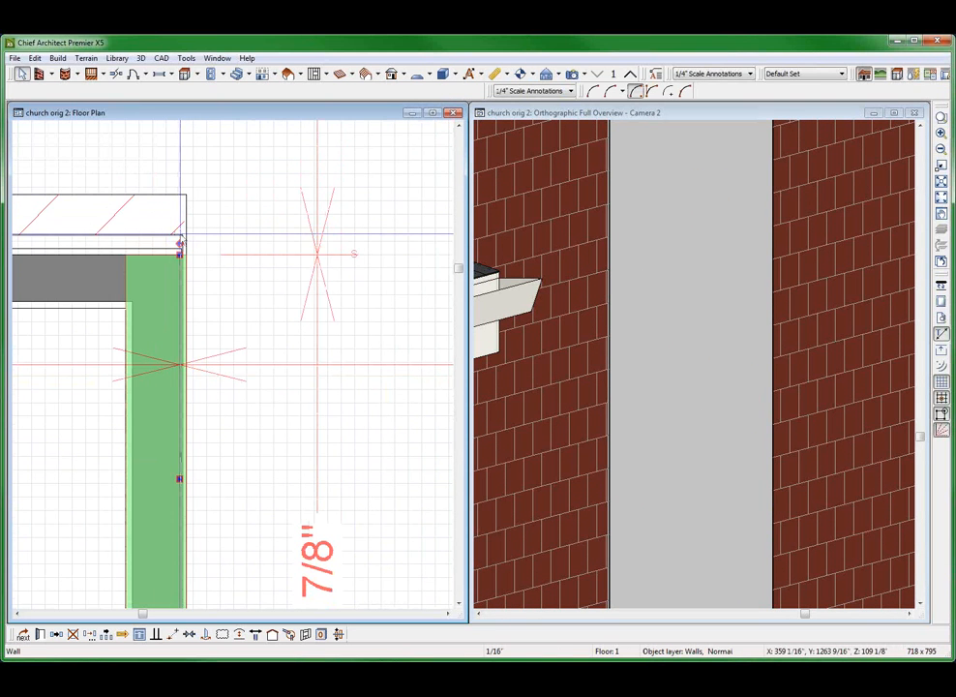
scroll(261, 342, "down", 2)
left_click(105, 304)
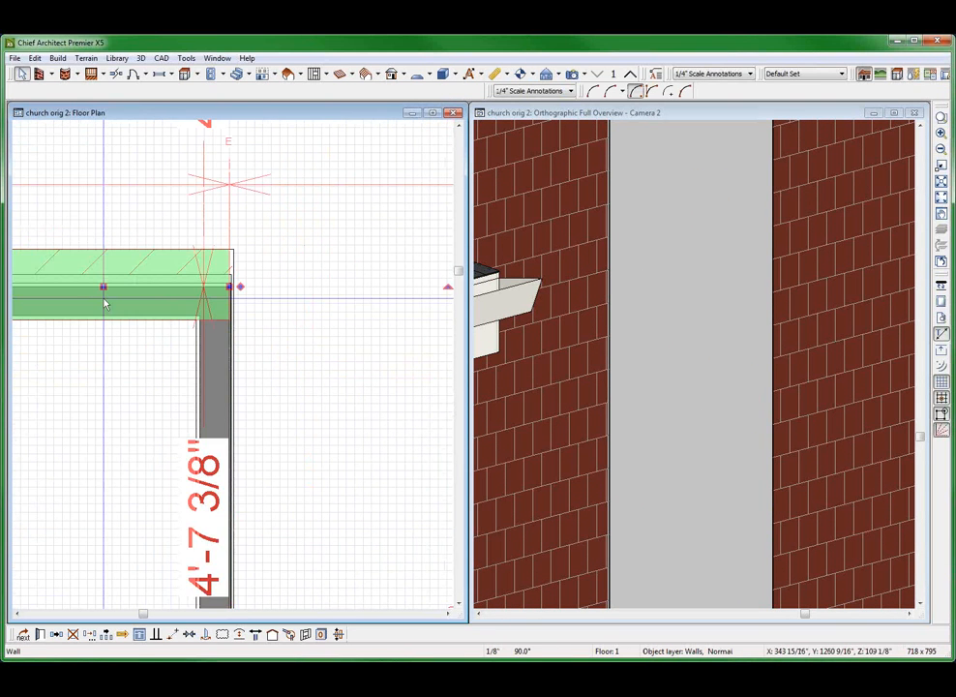
Make the front brick wall that ends at the recess corner a through wall at both its start and its end
double_click(105, 304)
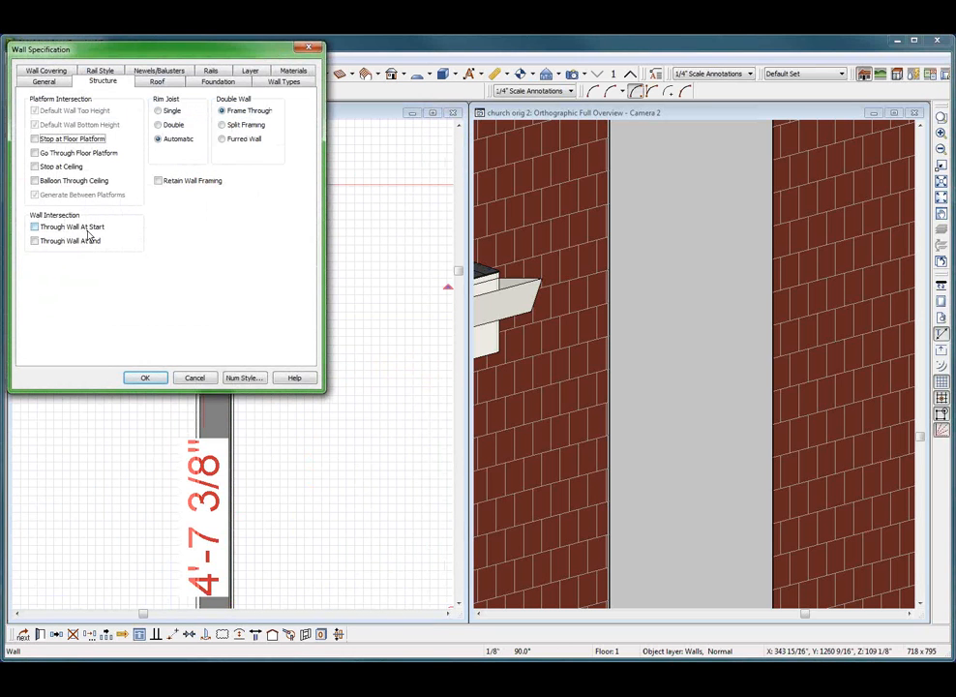
left_click(87, 229)
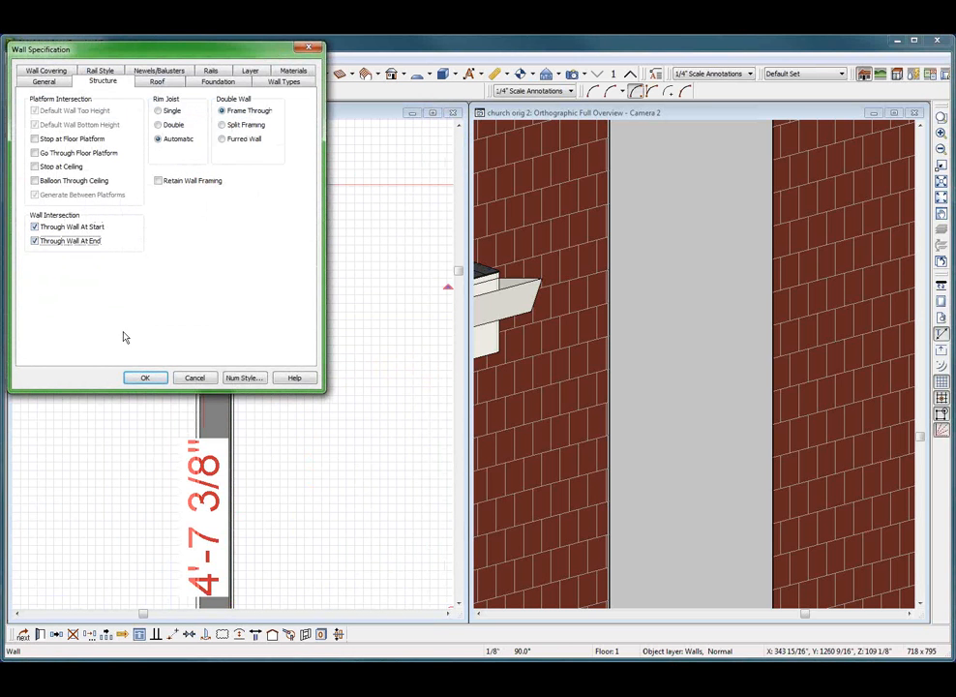
key("Return")
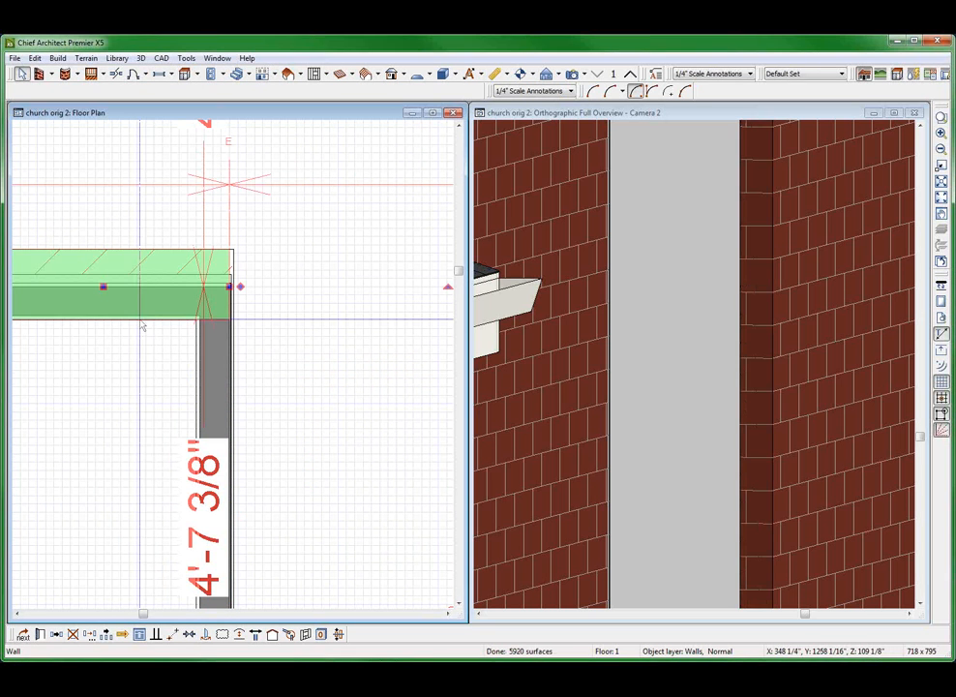
left_click(321, 325)
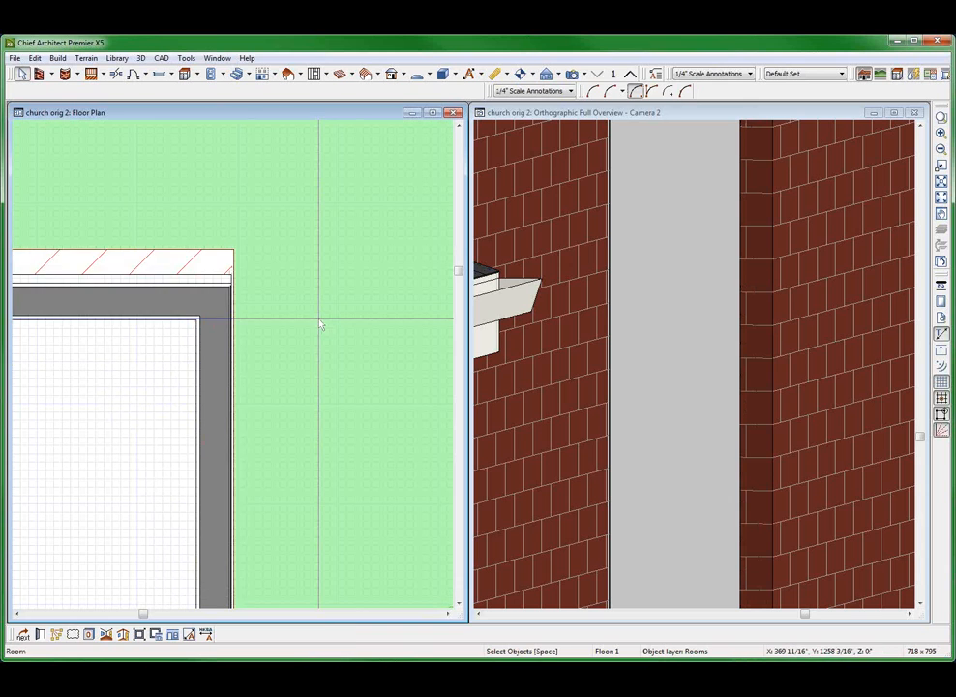
Check the edited recess corner in the full overview and orbit around to the opposite side of the recess
scroll(320, 325, "down", 6)
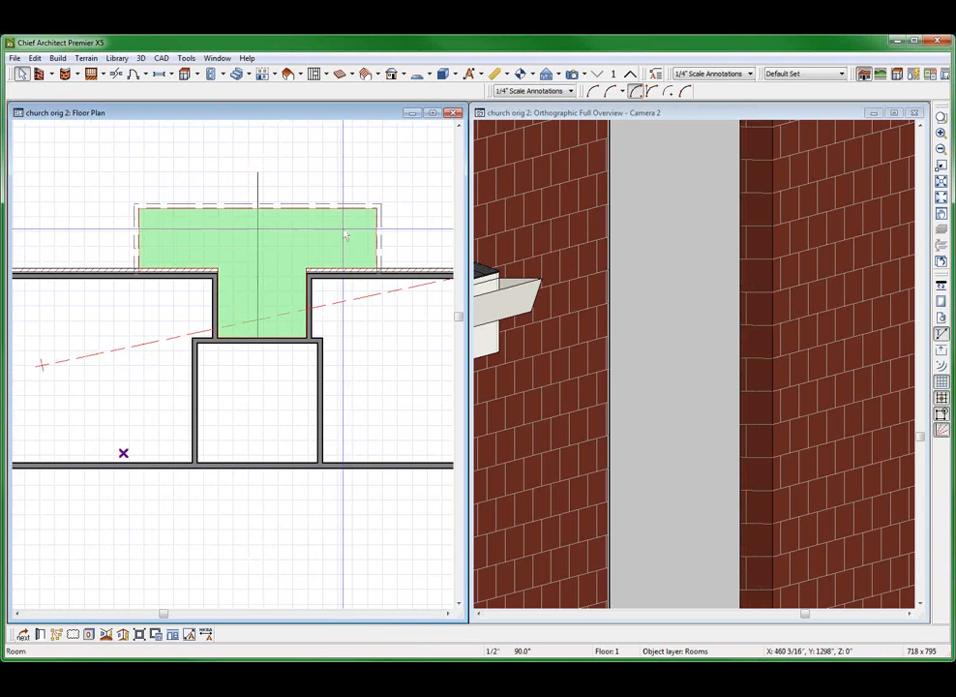
left_click(604, 242)
scroll(646, 314, "down", 5)
key("Escape")
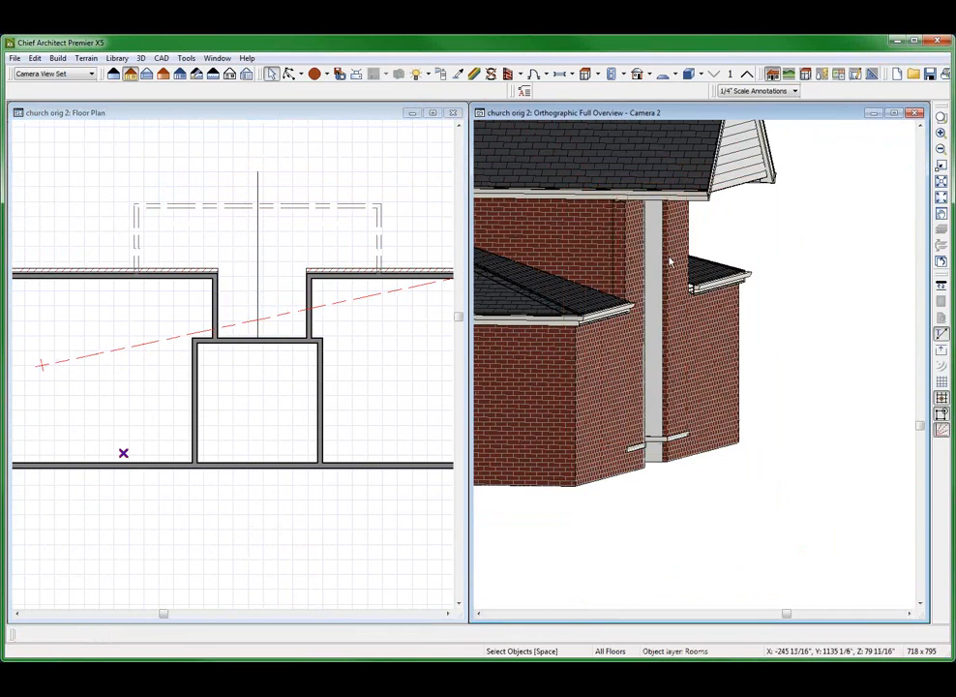
left_click(689, 219)
scroll(694, 230, "down", 2)
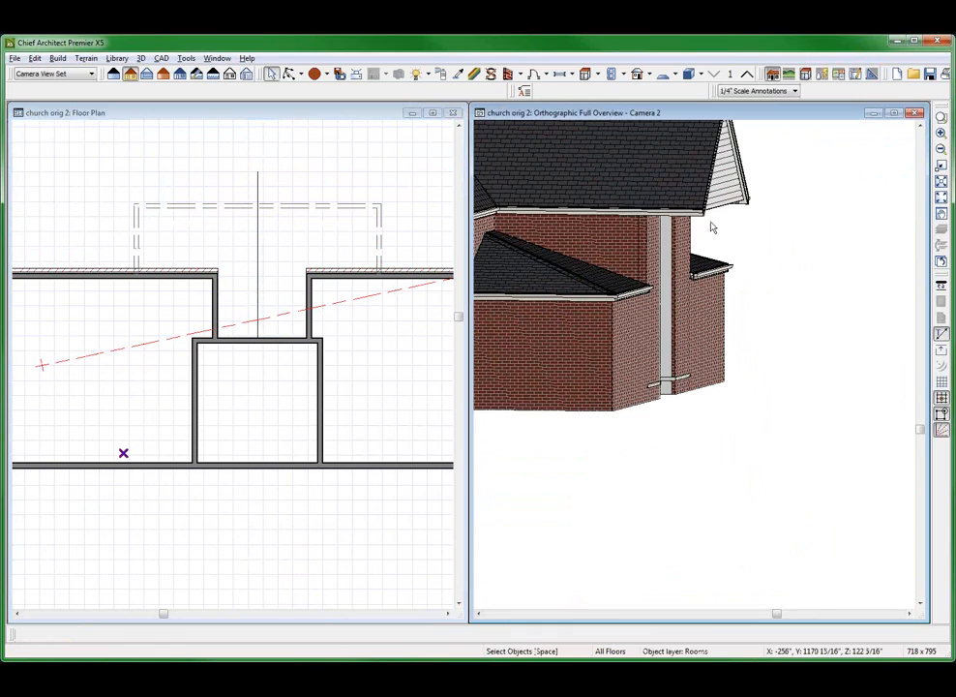
key("alt+o")
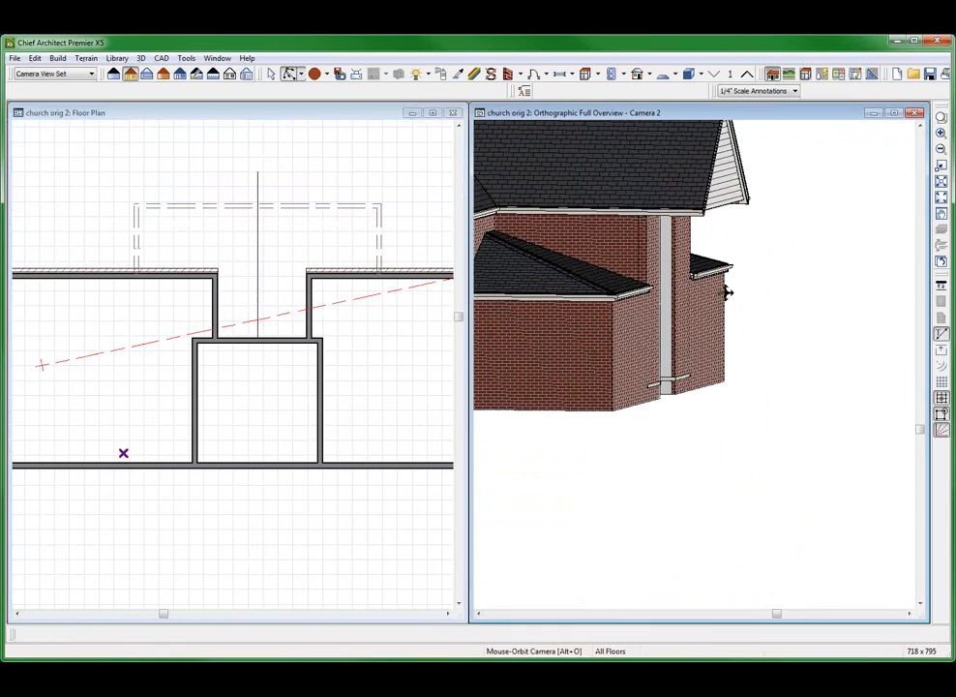
left_click_drag(726, 293, 662, 297)
scroll(754, 256, "down", 4)
mouse_move(802, 281)
left_mouse_down()
mouse_move(758, 320)
mouse_move(580, 288)
mouse_move(797, 295)
left_mouse_up()
scroll(793, 290, "up", 5)
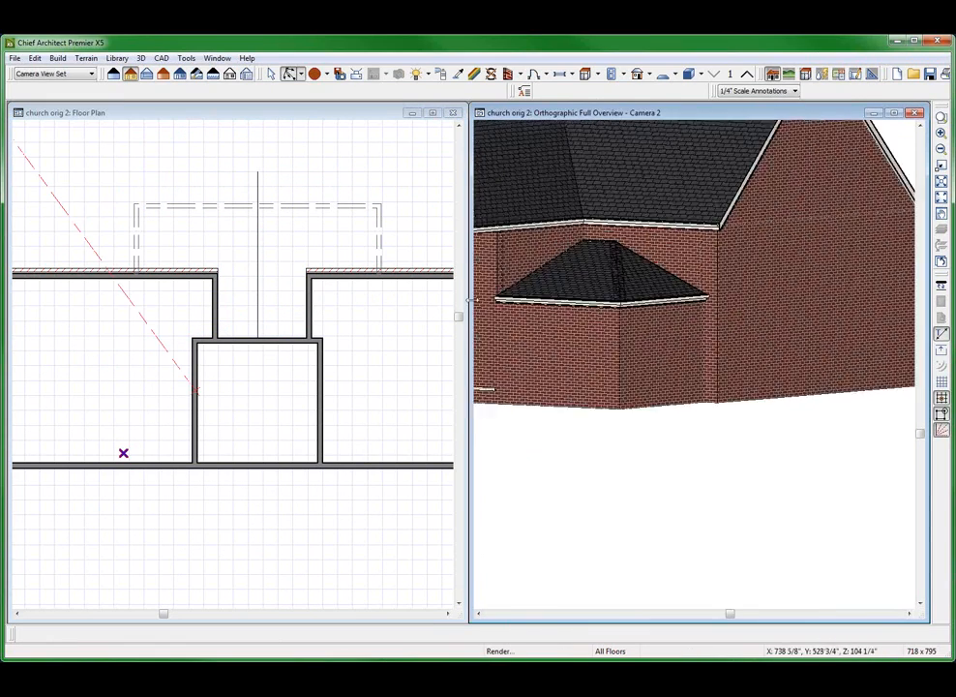
Inspect up close the brick edge where the other front wall meets the recess in the overview
scroll(701, 249, "down", 3)
scroll(143, 343, "up", 3)
scroll(666, 273, "up", 2)
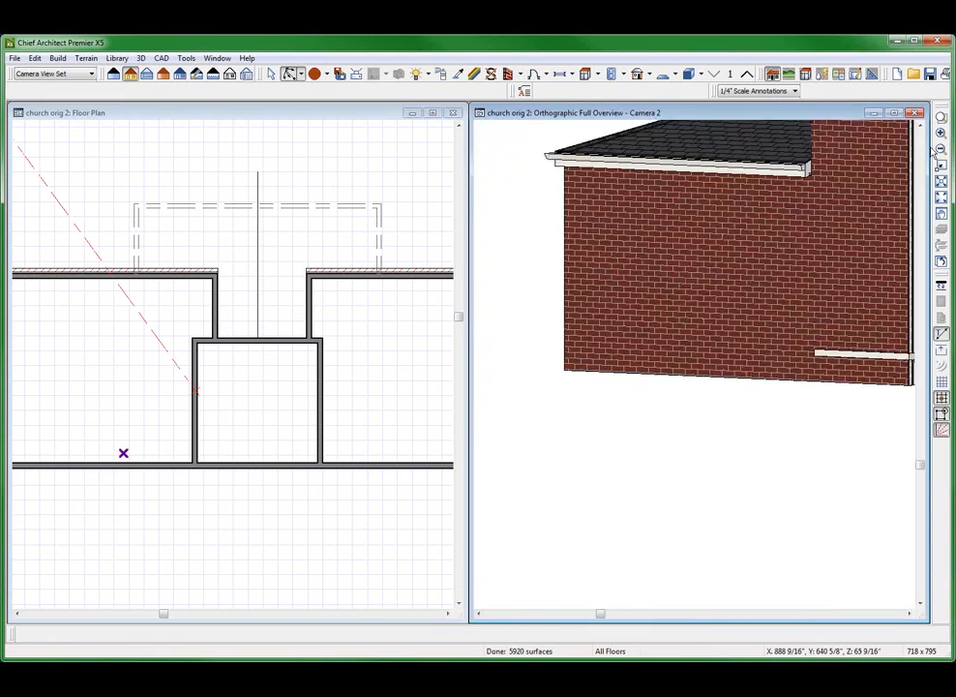
scroll(928, 152, "up", 3)
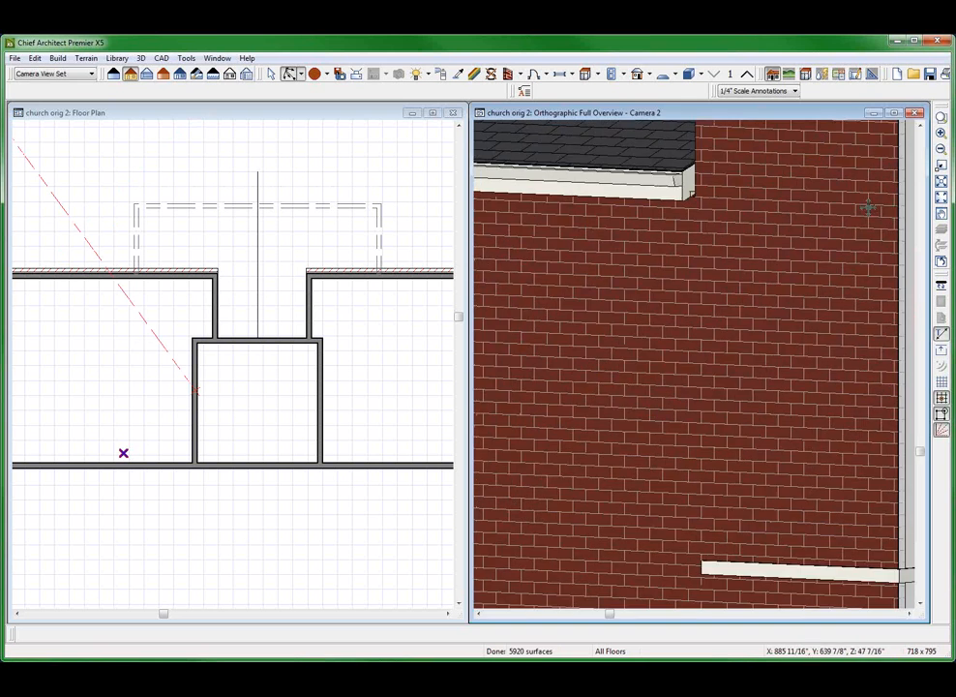
scroll(590, 234, "down", 2)
scroll(933, 281, "up", 3)
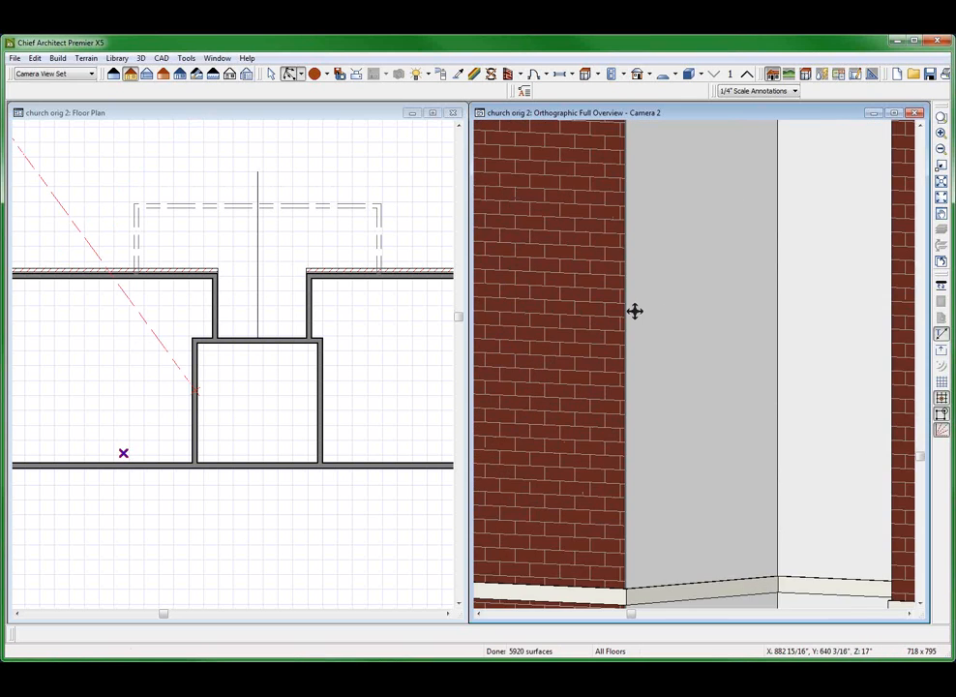
scroll(631, 312, "up", 2)
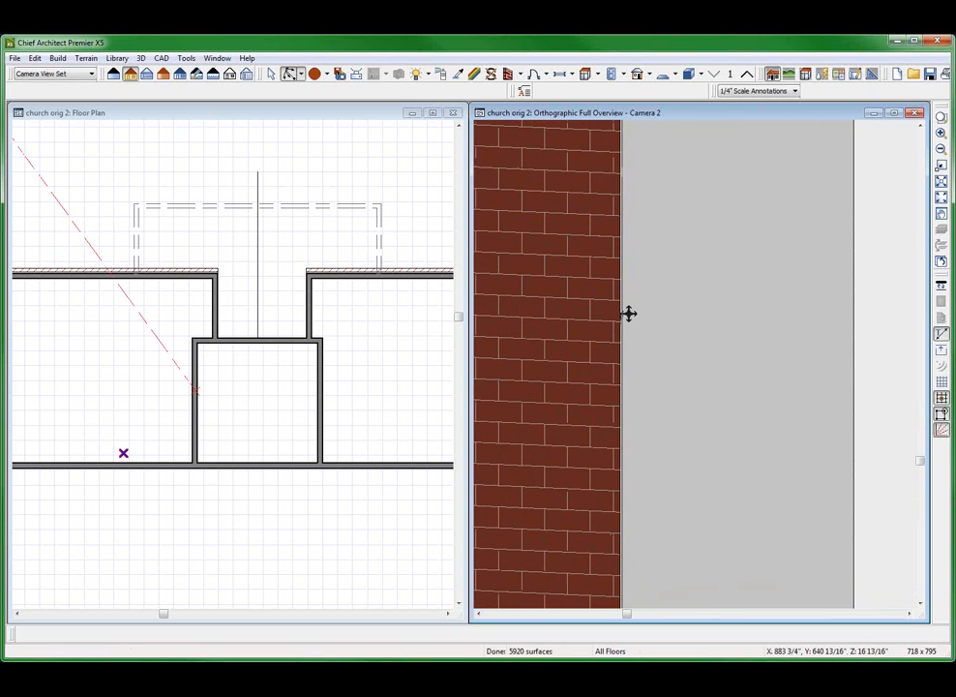
scroll(678, 338, "up", 2)
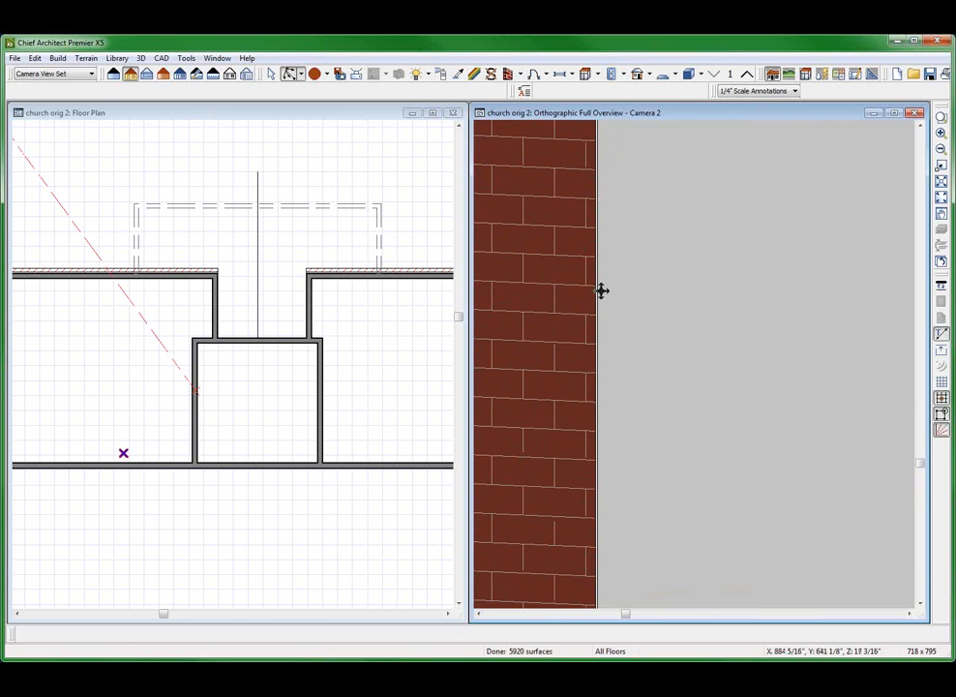
key("space")
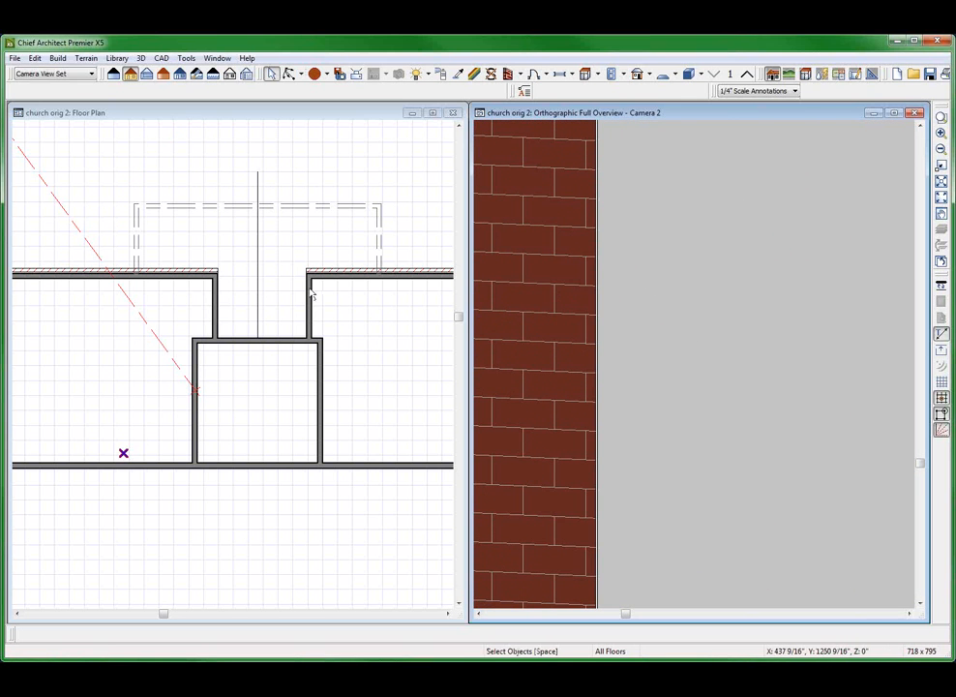
left_click(310, 293)
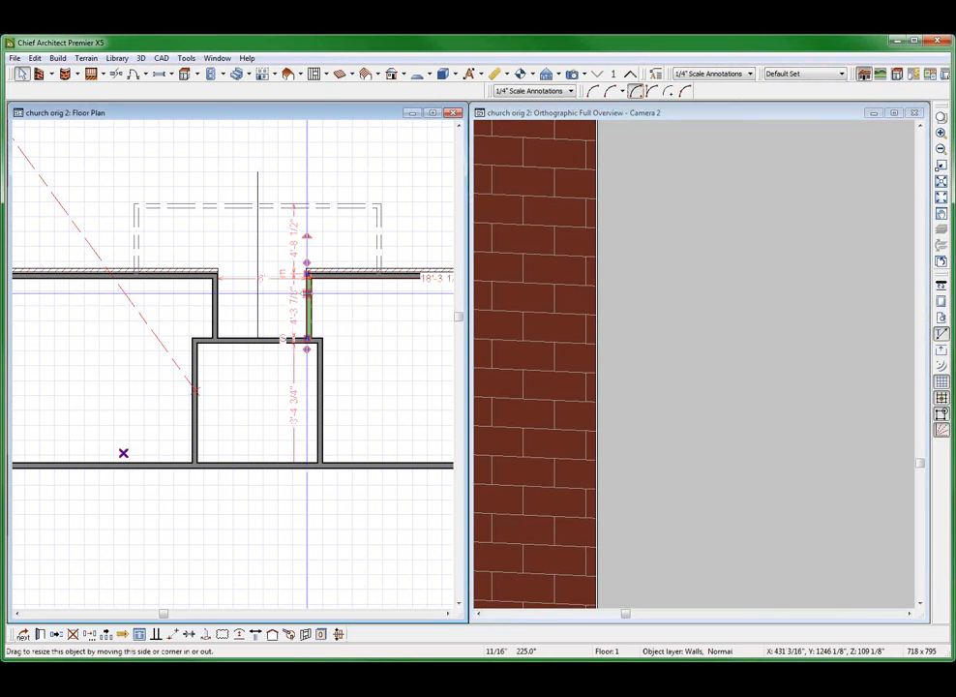
double_click(307, 292)
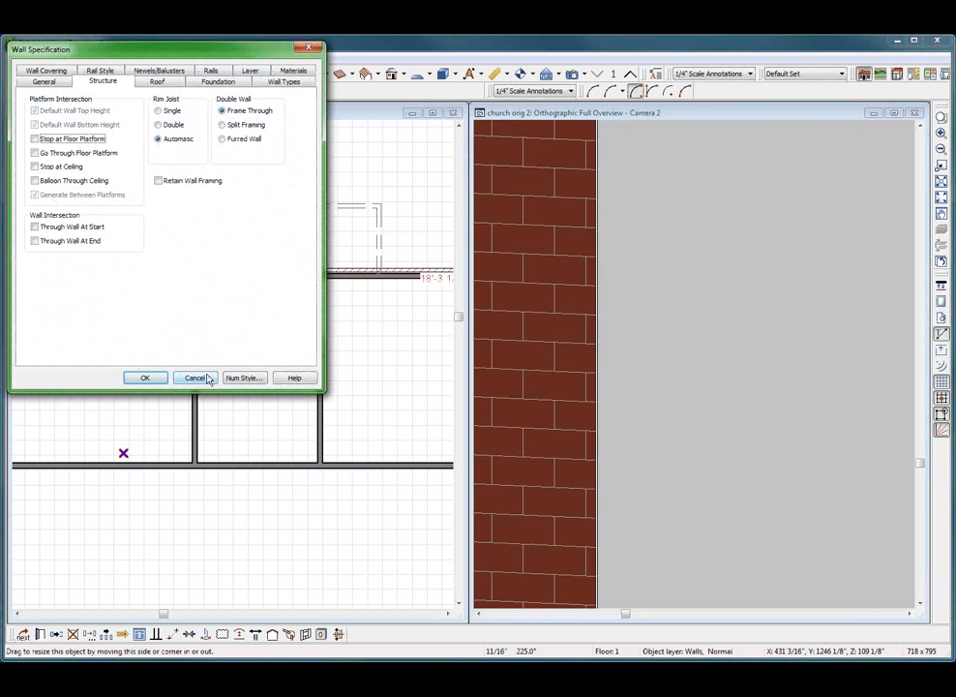
left_click(196, 377)
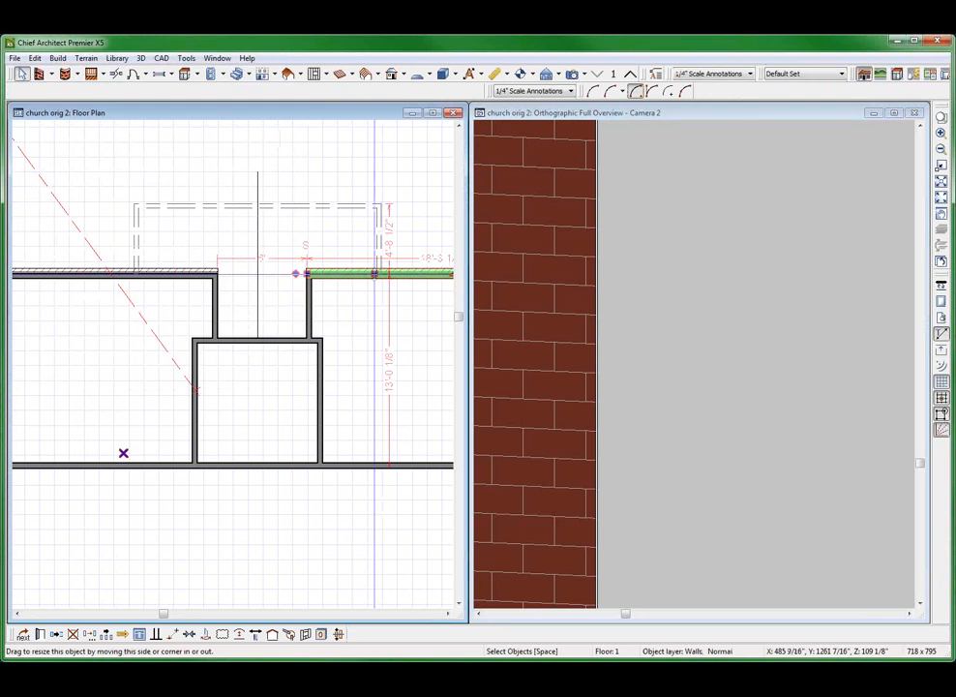
Make the front brick wall on the other side of the recess a through wall at both its start and its end
double_click(374, 274)
left_click(73, 227)
left_click(78, 244)
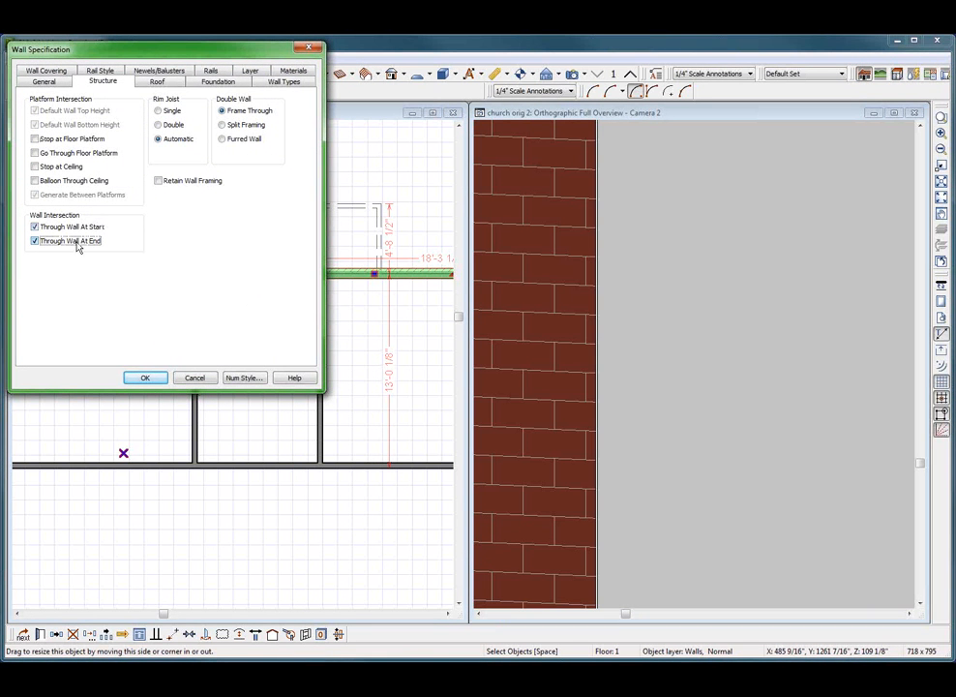
key("Return")
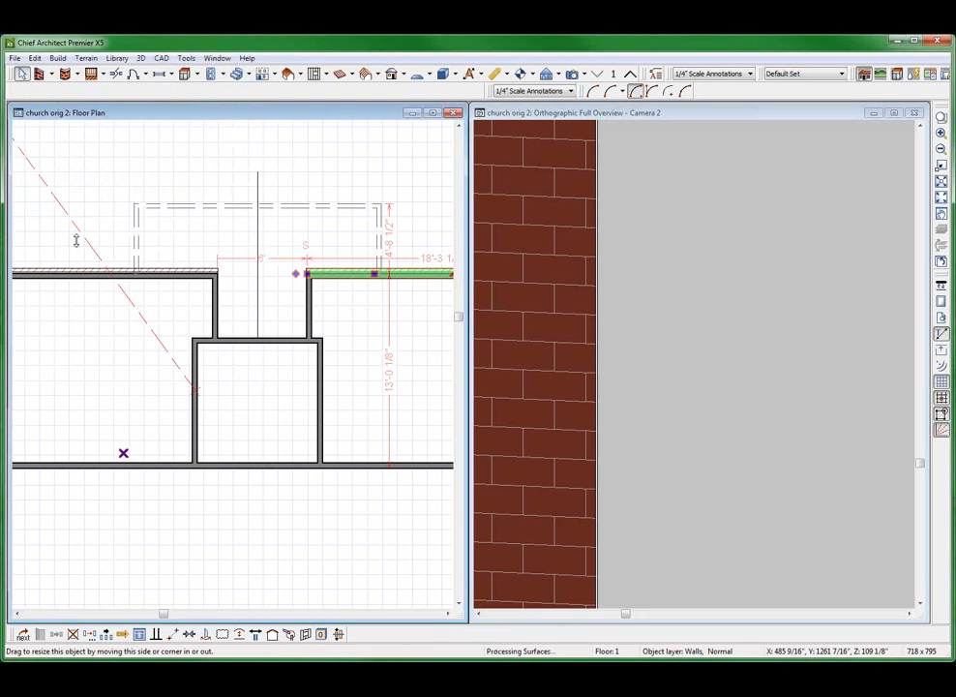
Inspect the new brick return at the recess in the overview, then the brick seam above the lower side roof
left_click(557, 312)
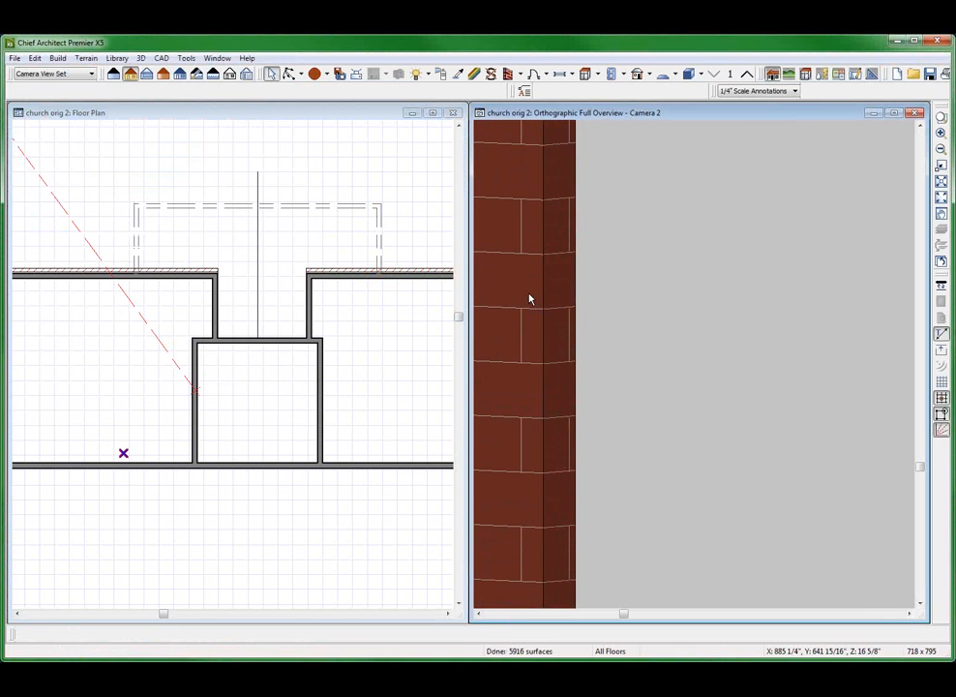
scroll(585, 334, "down", 6)
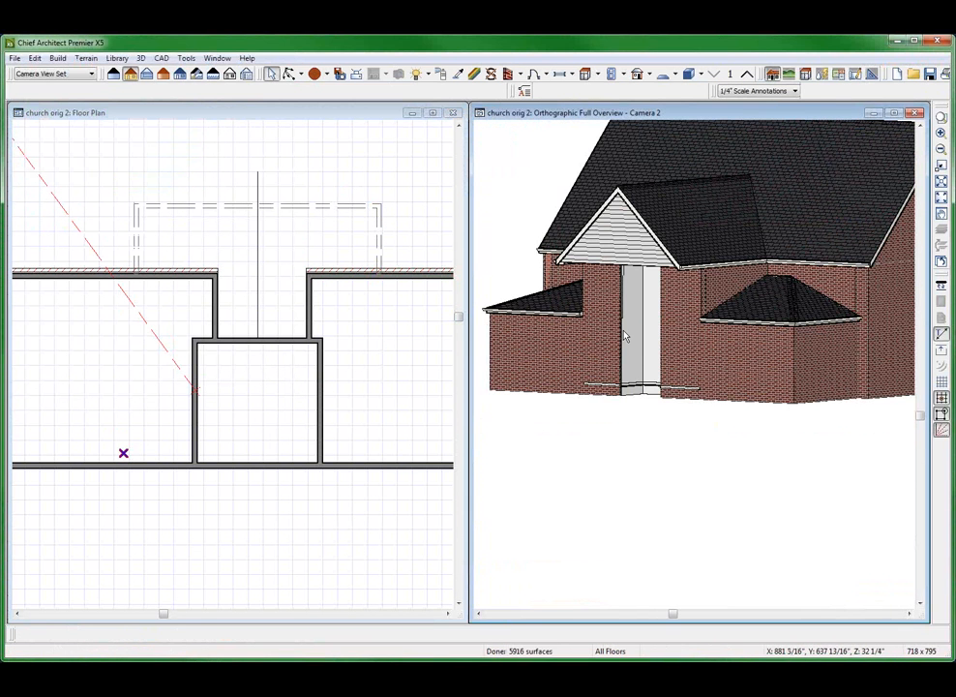
left_click(288, 73)
left_click_drag(668, 338, 849, 378)
scroll(848, 377, "up", 8)
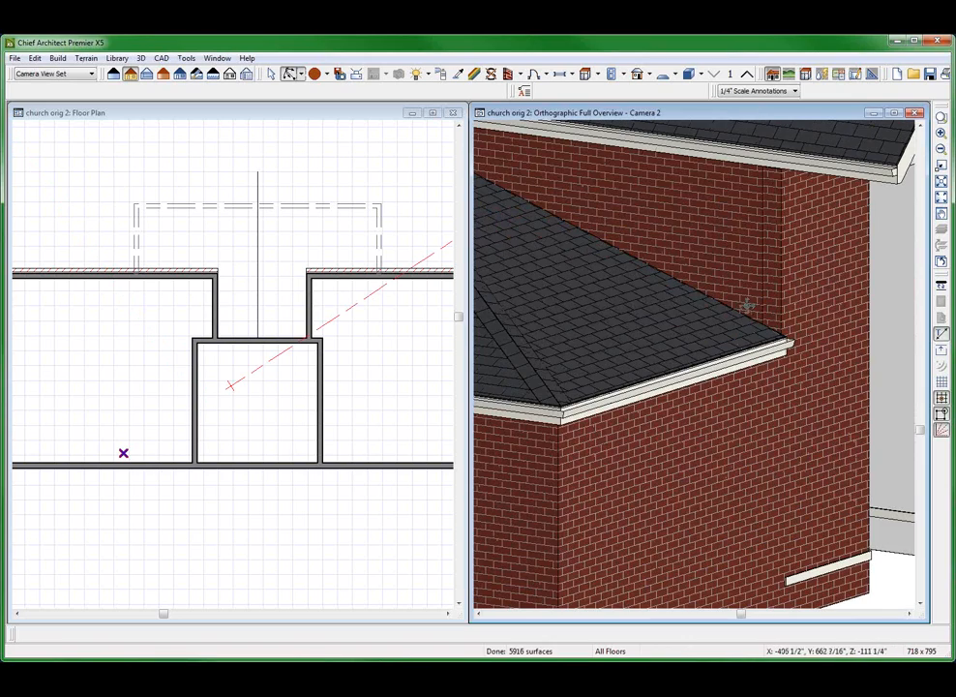
scroll(747, 301, "up", 4)
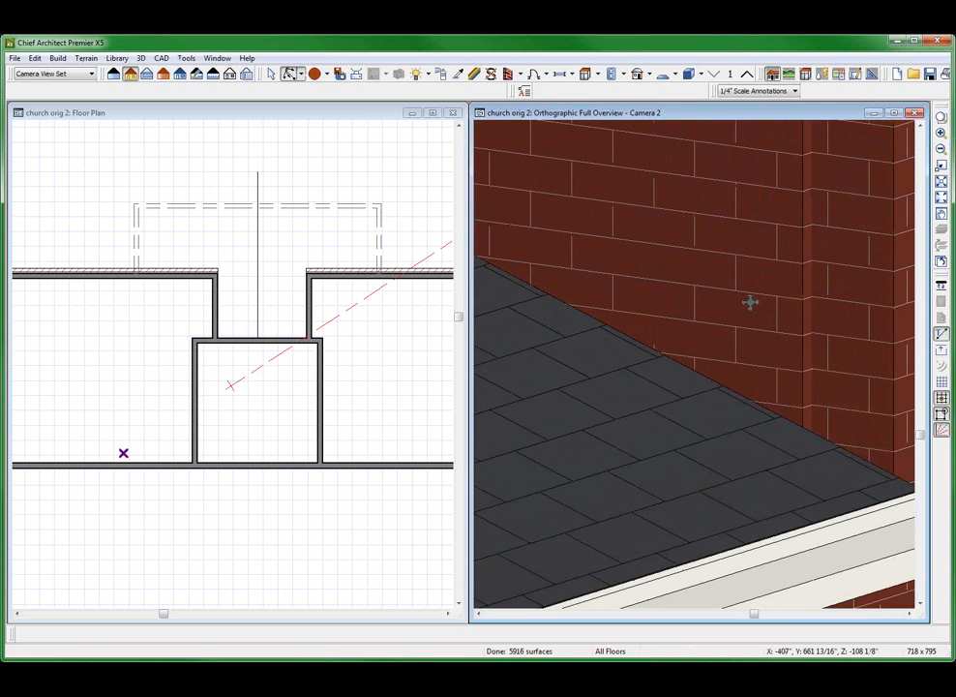
scroll(788, 327, "down", 1)
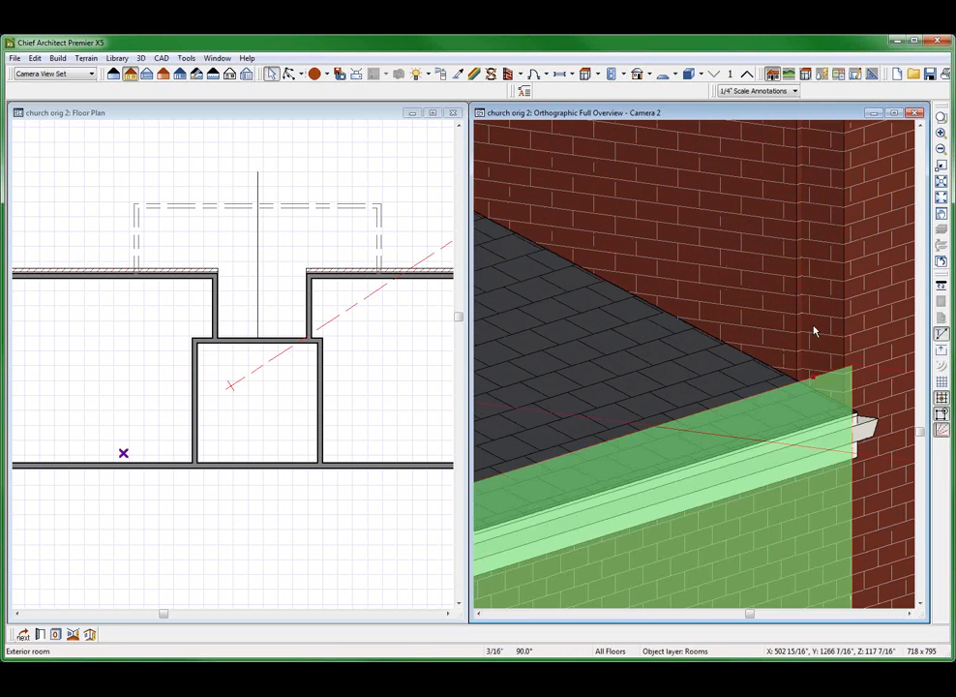
Switch the floor plan to floor 2 and examine the walls around the recess
left_click(290, 277)
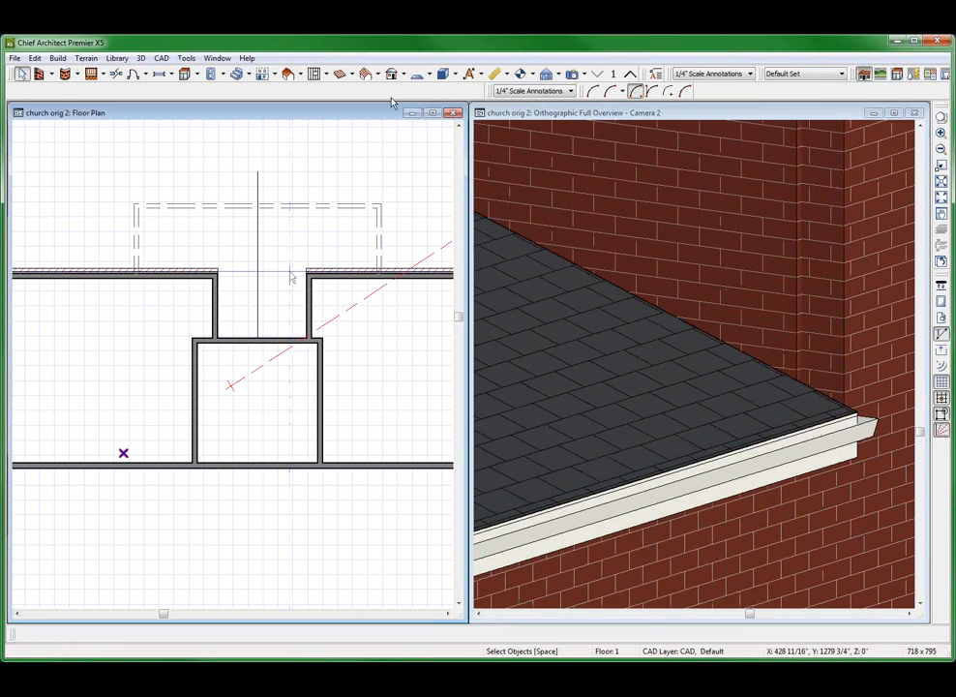
left_click(630, 74)
scroll(237, 260, "down", 3)
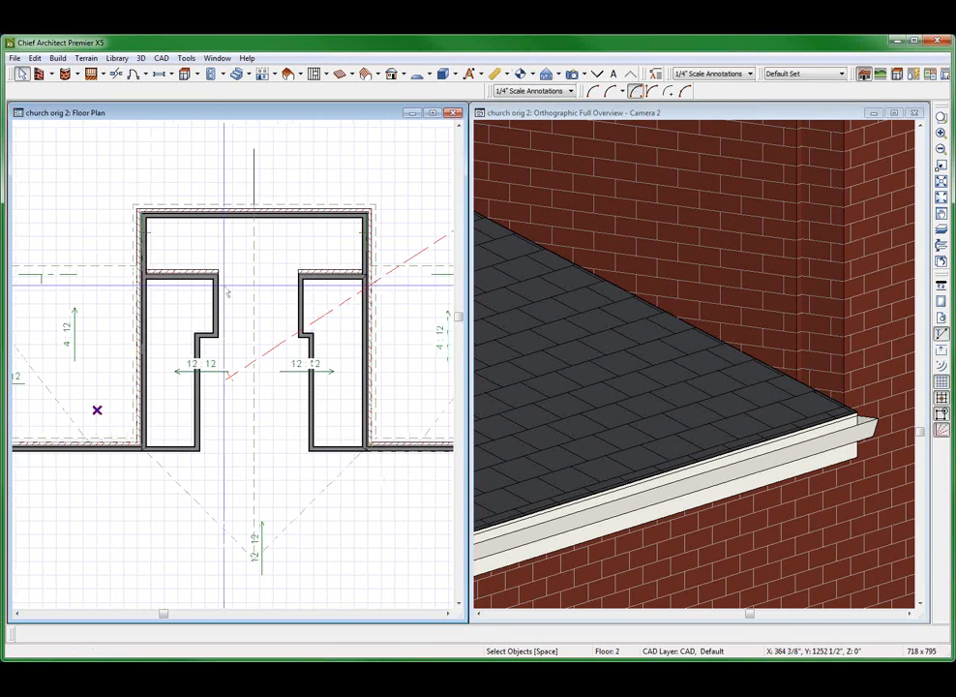
scroll(237, 260, "down", 3)
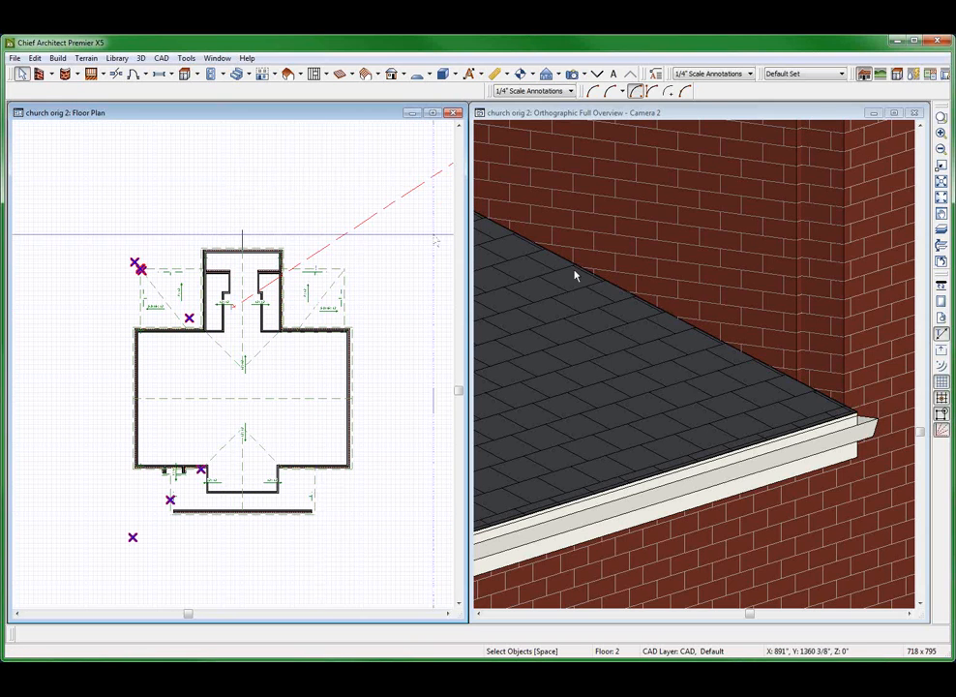
Render the overview with the standard technique and enlarge the brick corner above the lower side roof
left_click(604, 278)
scroll(604, 279, "down", 3)
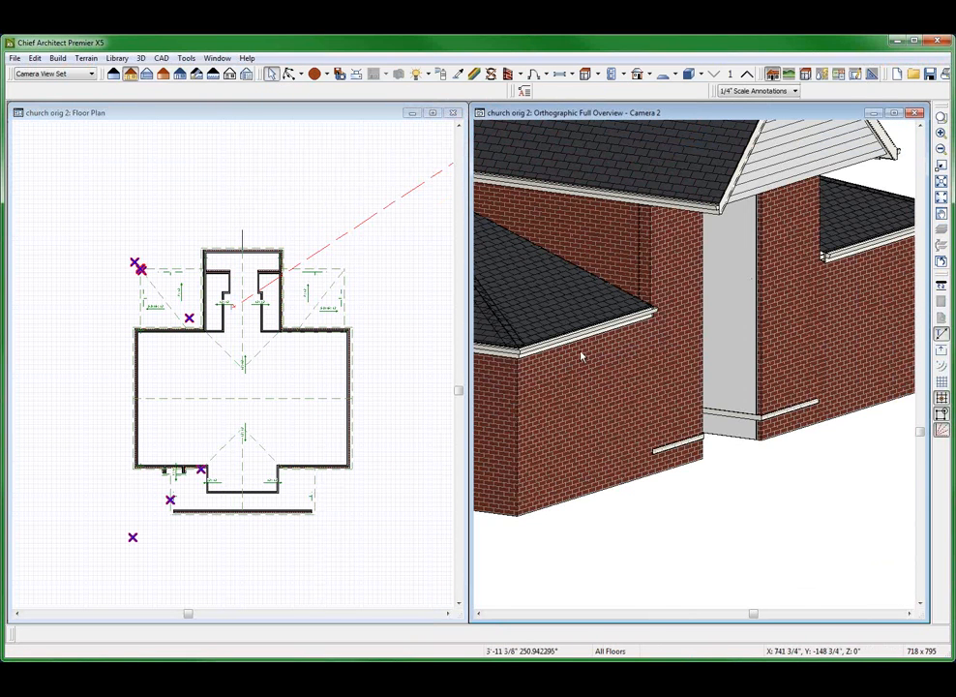
left_click(114, 75)
left_click(682, 254)
scroll(586, 299, "up", 5)
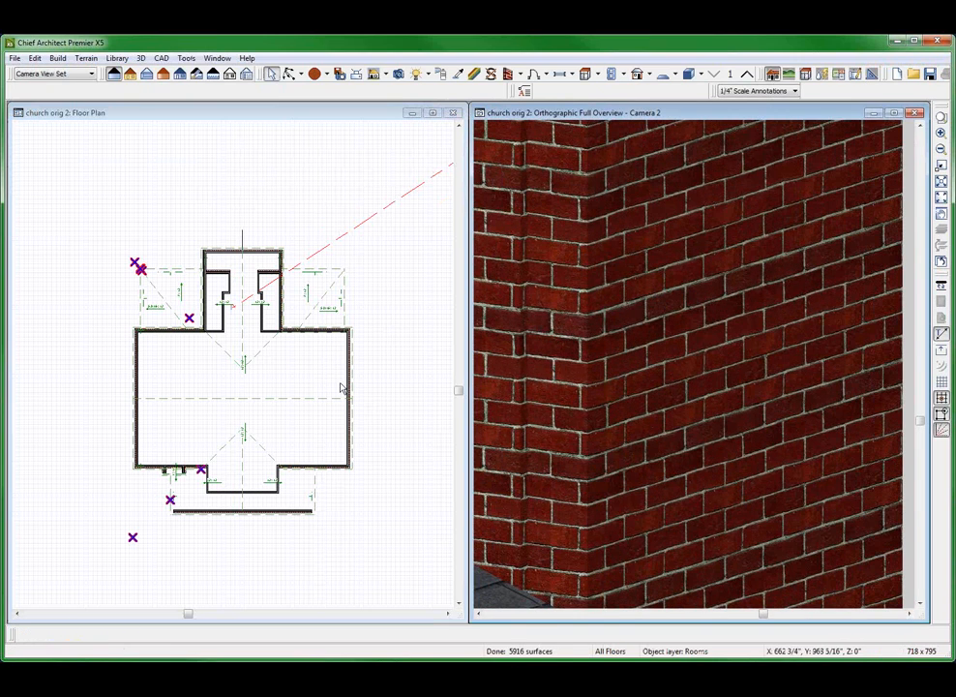
Examine the recess walls on floor 2, then return the floor plan to floor 1 and view the adjoining room
left_click(263, 300)
scroll(266, 300, "up", 5)
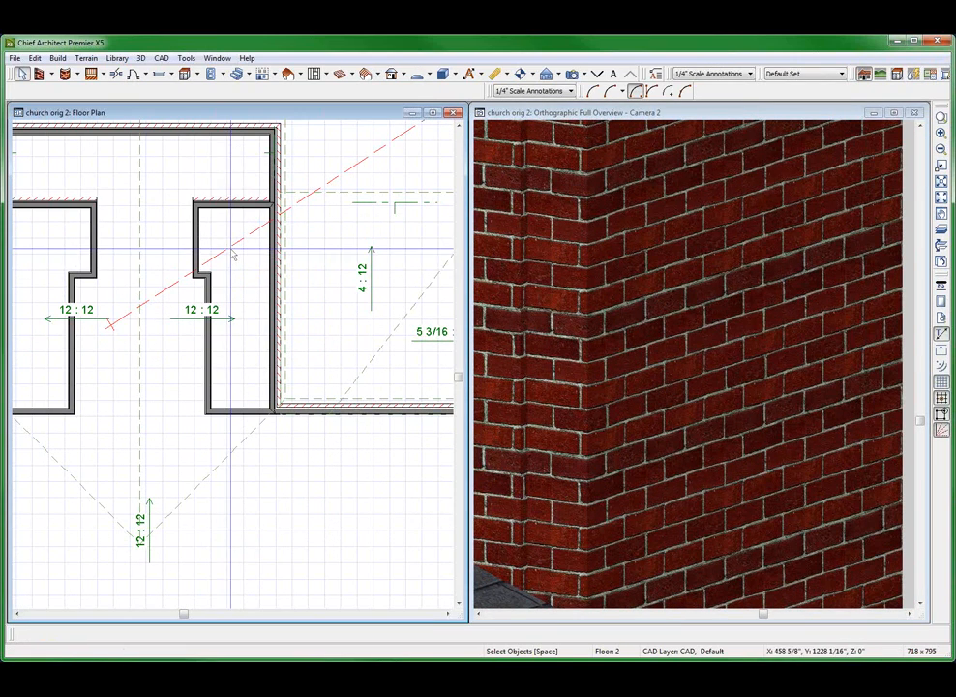
left_click(597, 76)
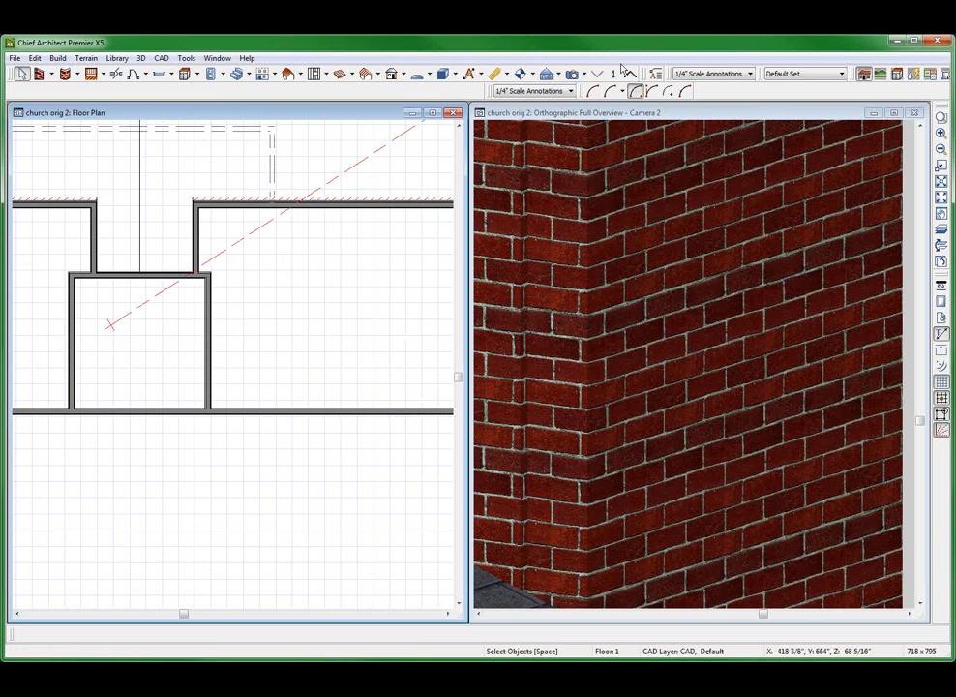
left_click(293, 339)
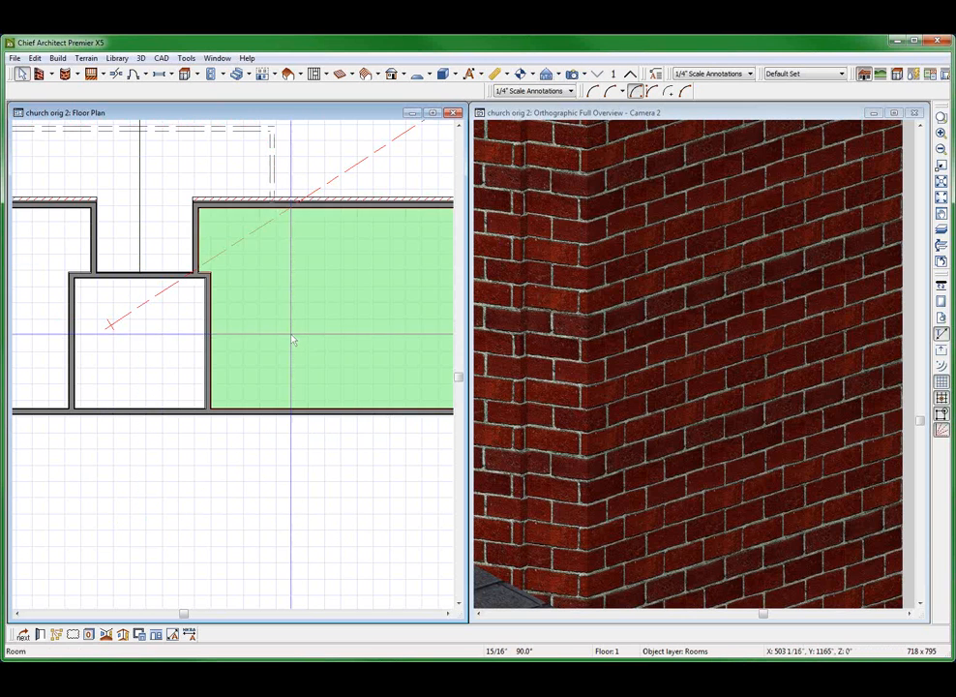
scroll(294, 340, "down", 2)
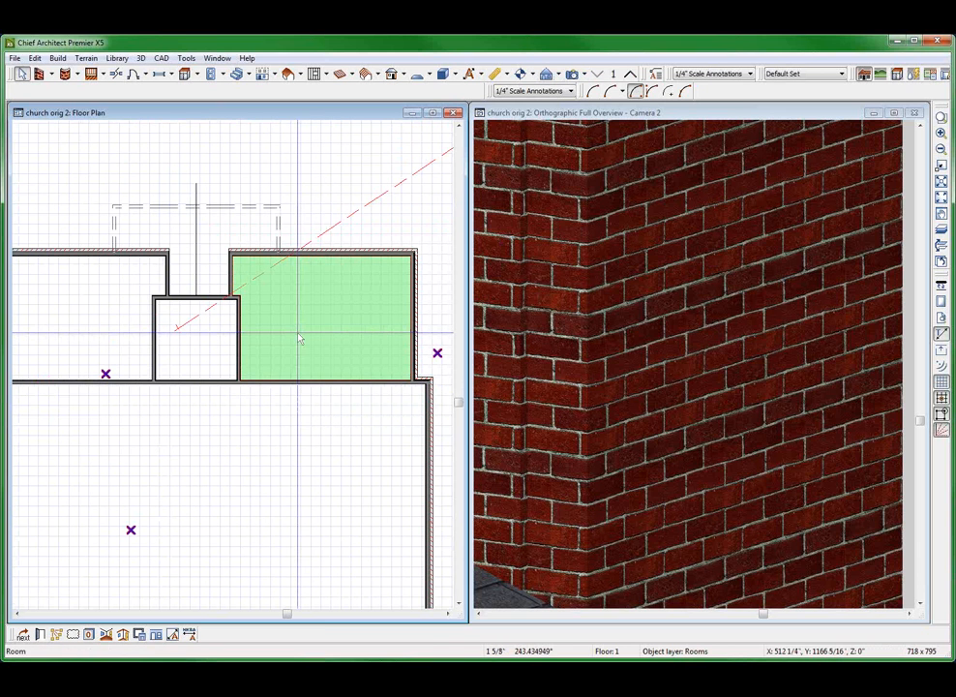
Review the smooth exterior-4 wall type definition of the short side wall at the recess, checking its 3 1/2" stud layer
left_click(231, 276)
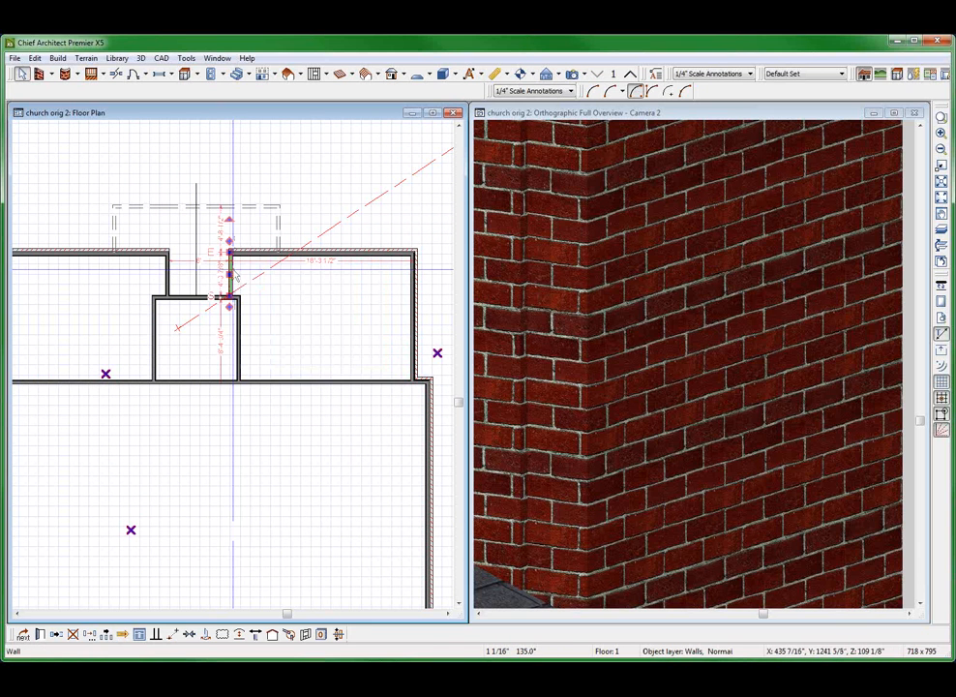
double_click(147, 381)
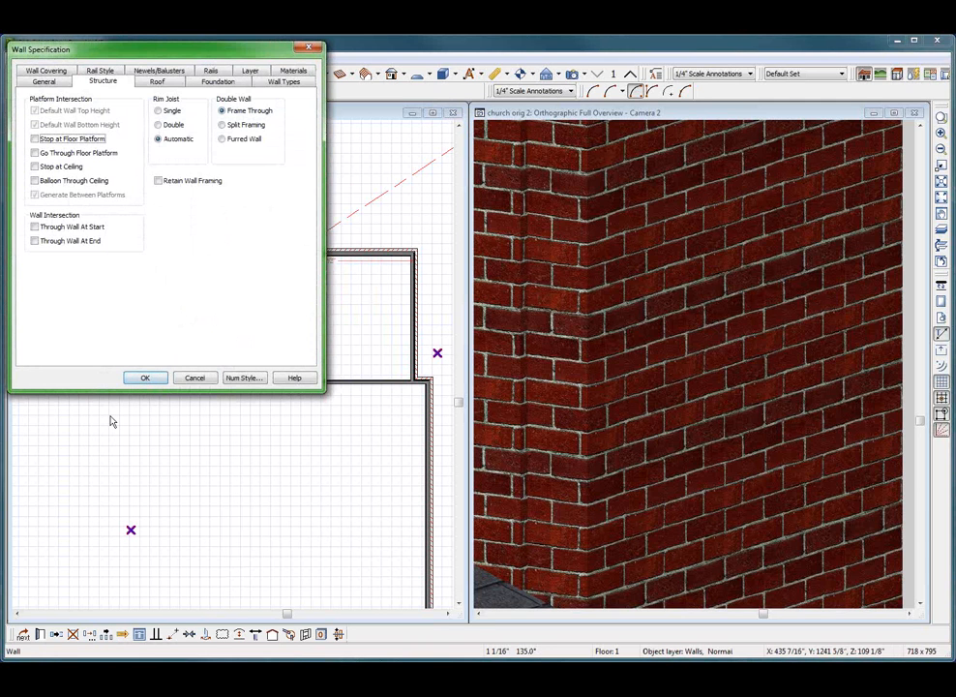
left_click(286, 82)
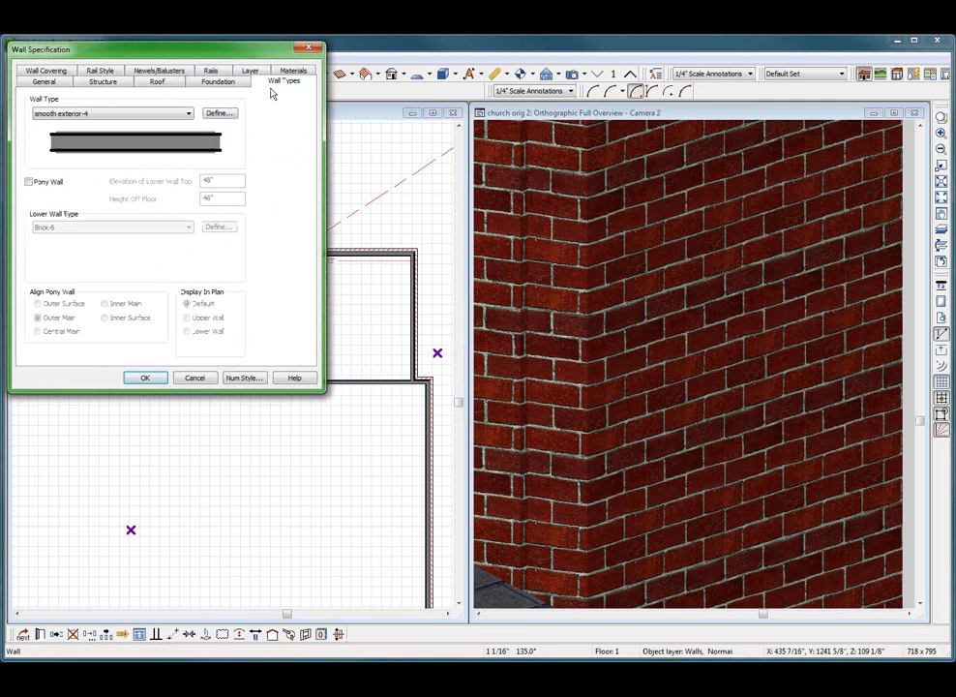
left_click(219, 113)
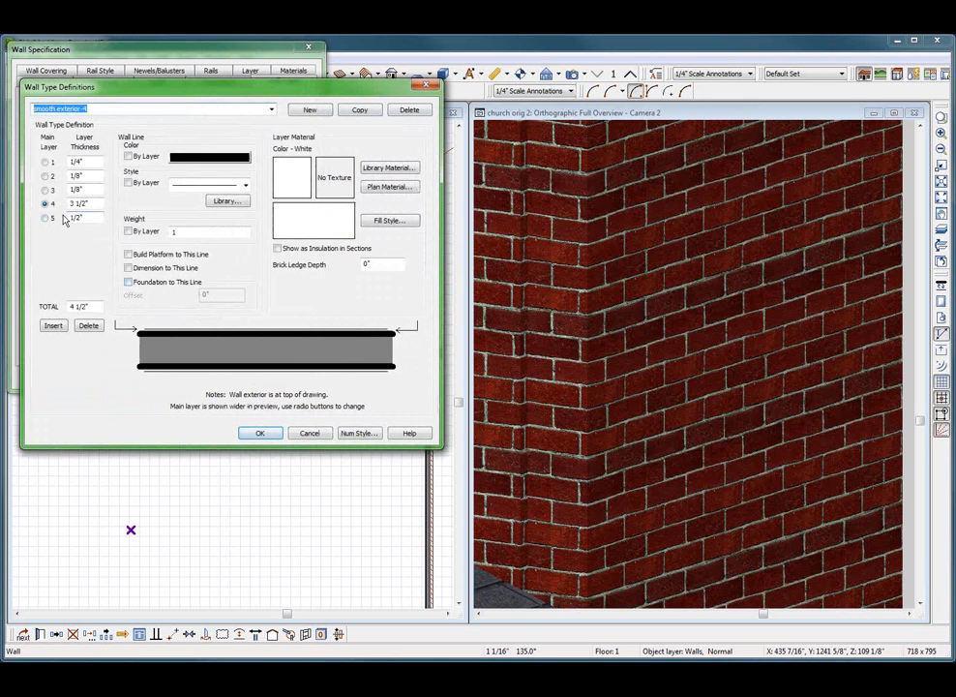
left_click(99, 202)
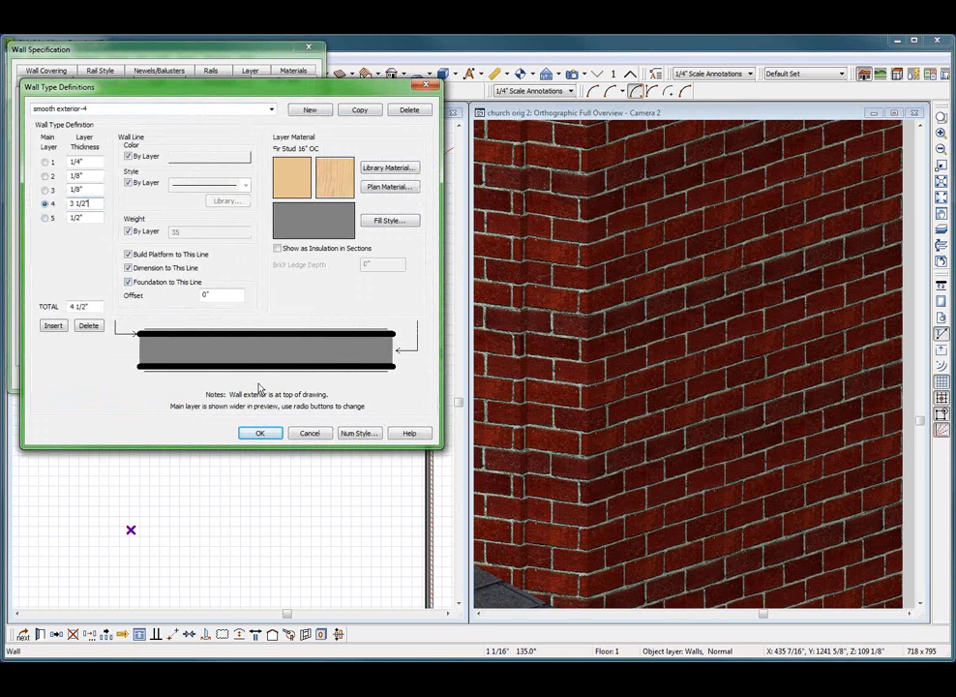
left_click(260, 434)
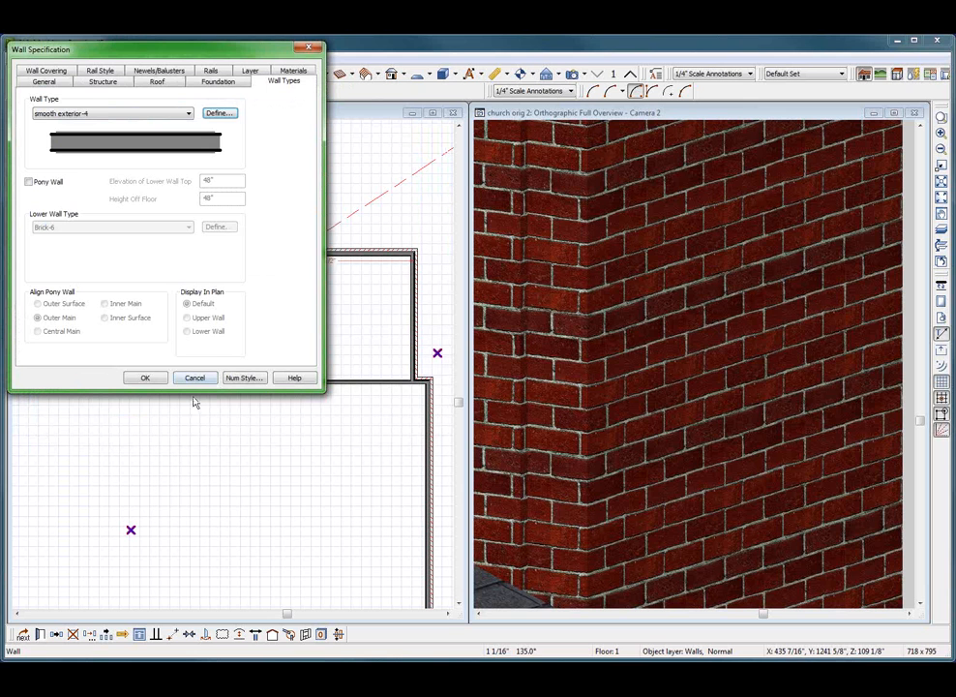
left_click(145, 378)
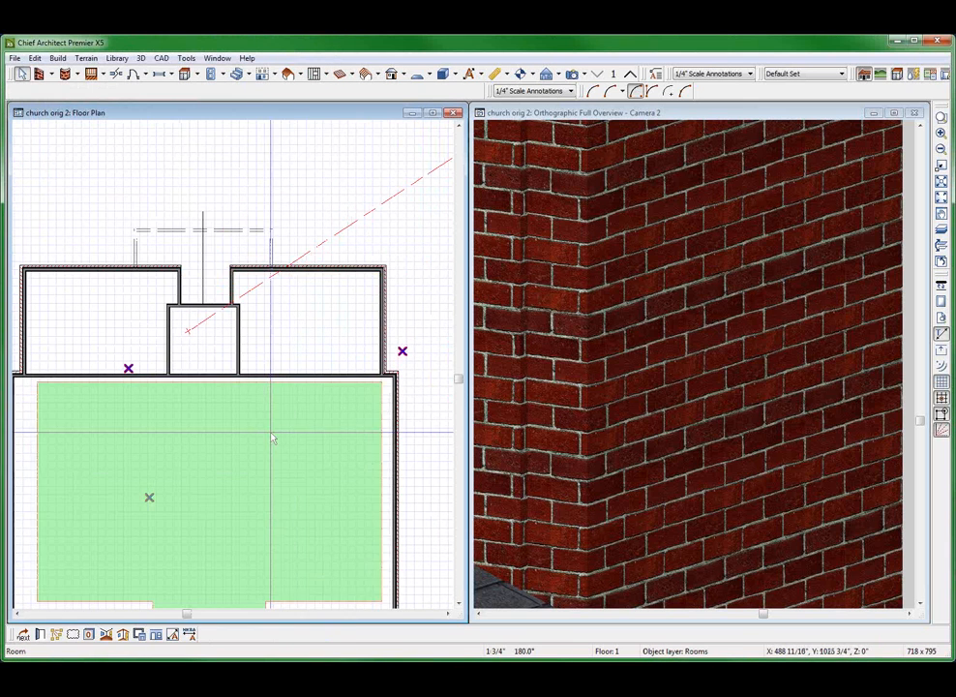
Make layer 5, the 1/2" drywall, the main layer of the Brick-4 wall type used by the upper room's outer side wall
scroll(290, 436, "down", 3)
left_click(346, 418)
scroll(333, 366, "up", 4)
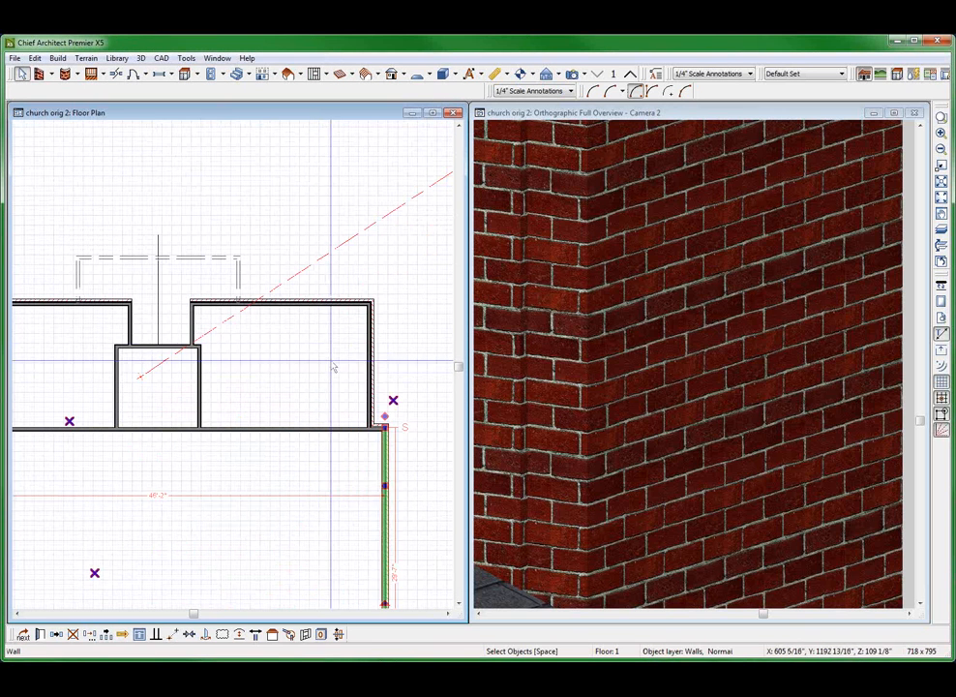
left_click(369, 332)
left_click(39, 634)
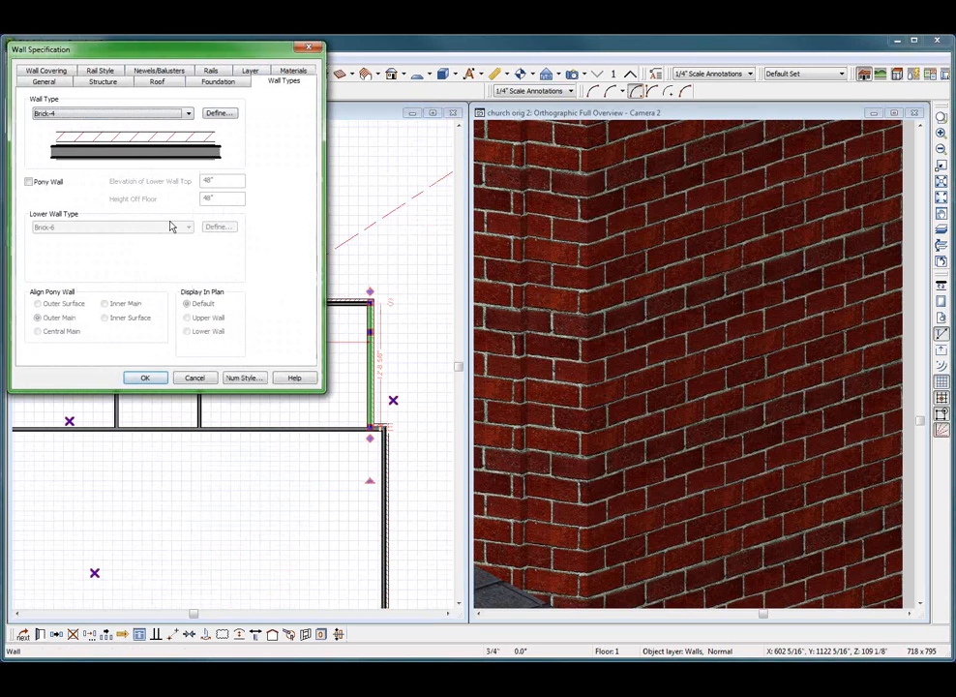
left_click(217, 113)
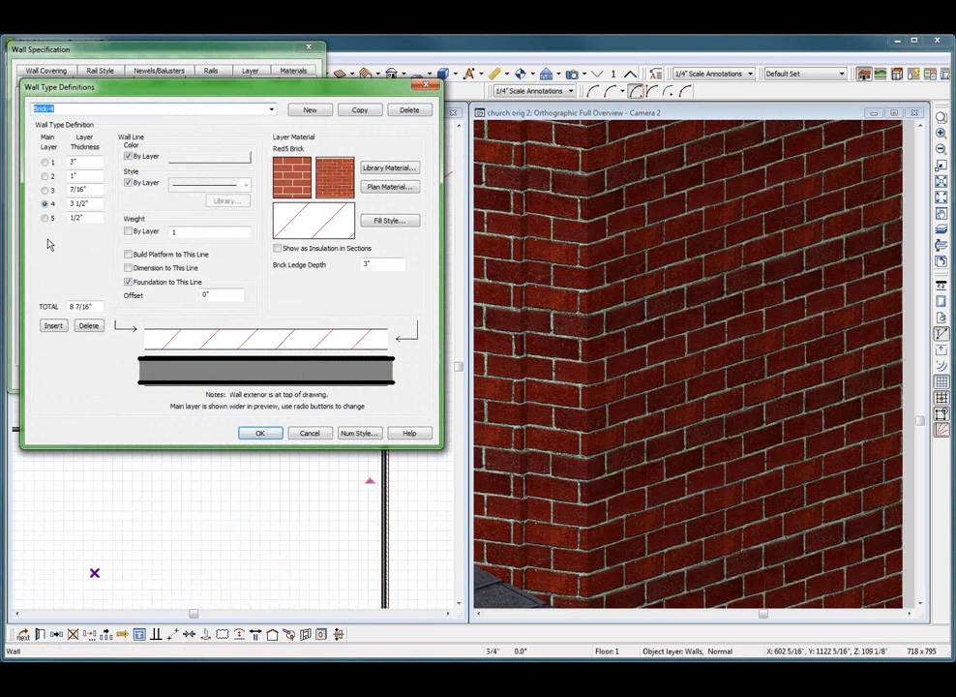
left_click(96, 204)
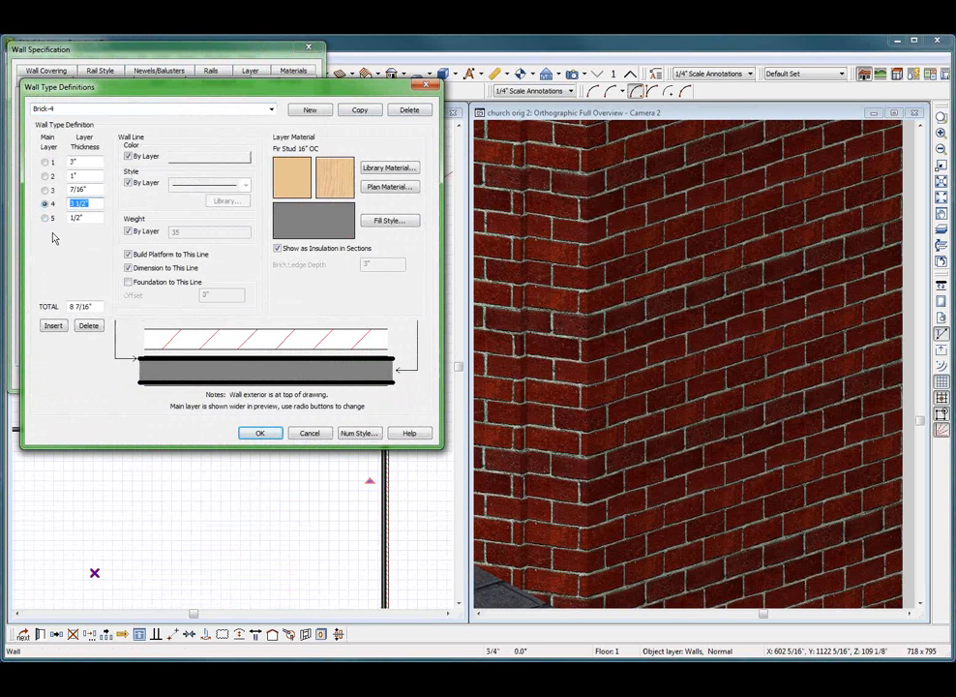
left_click(45, 219)
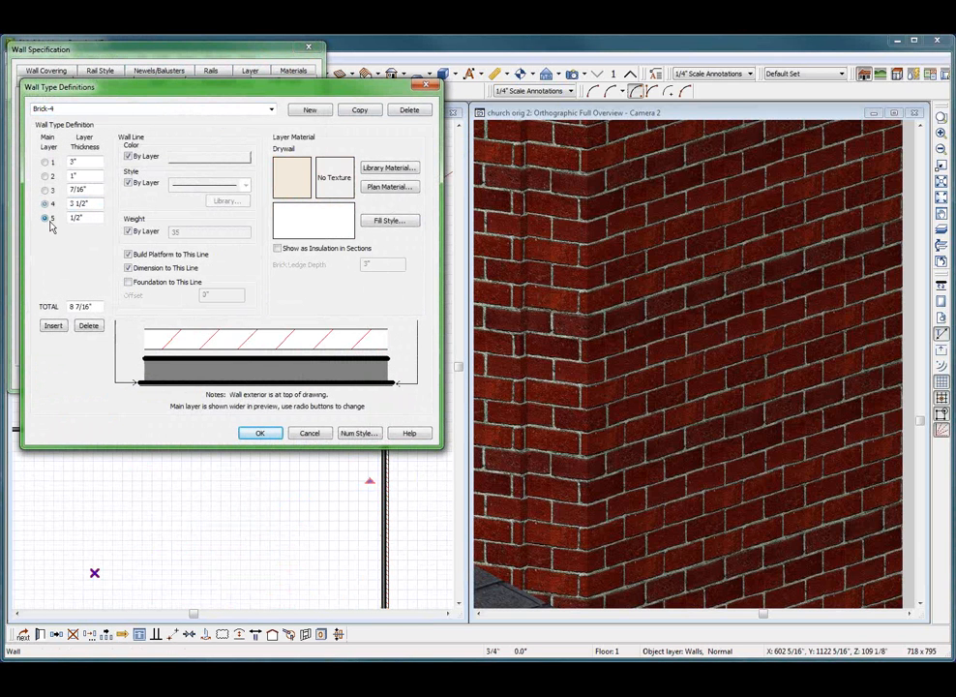
left_click(260, 432)
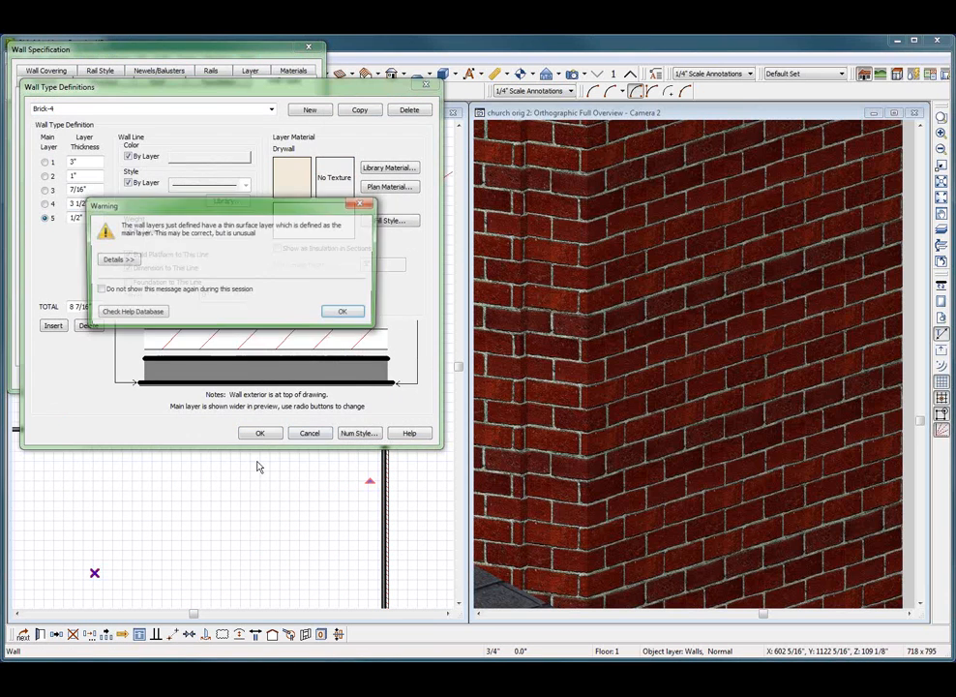
left_click(344, 314)
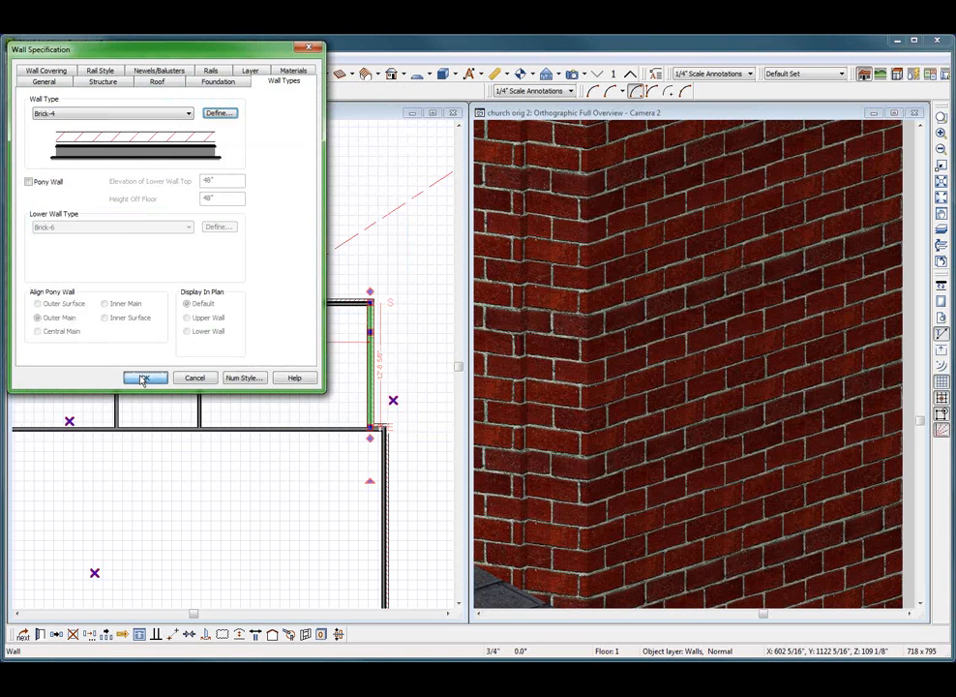
left_click(143, 378)
Make layer 3, the 1/2" drywall, the main layer of the Interior-4 wall type used by the long wall below the recess
left_click(304, 429)
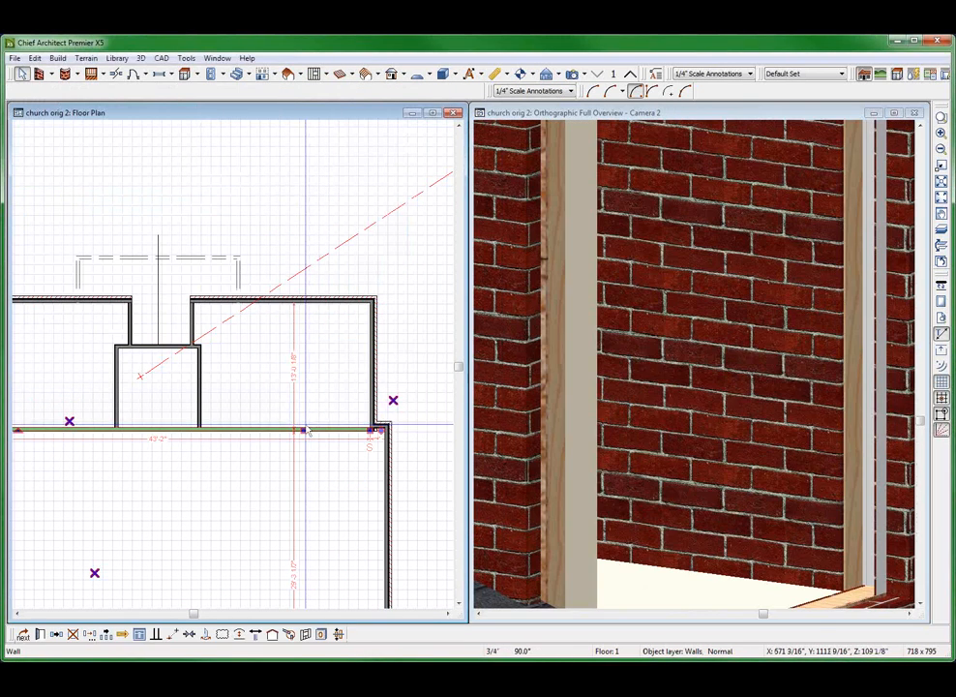
double_click(308, 433)
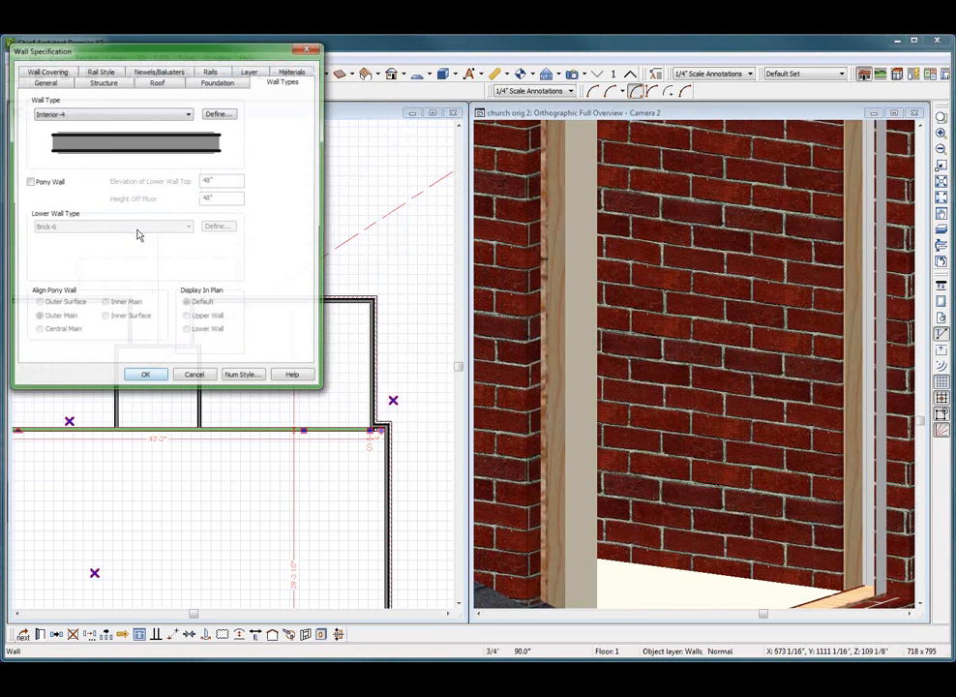
left_click(215, 113)
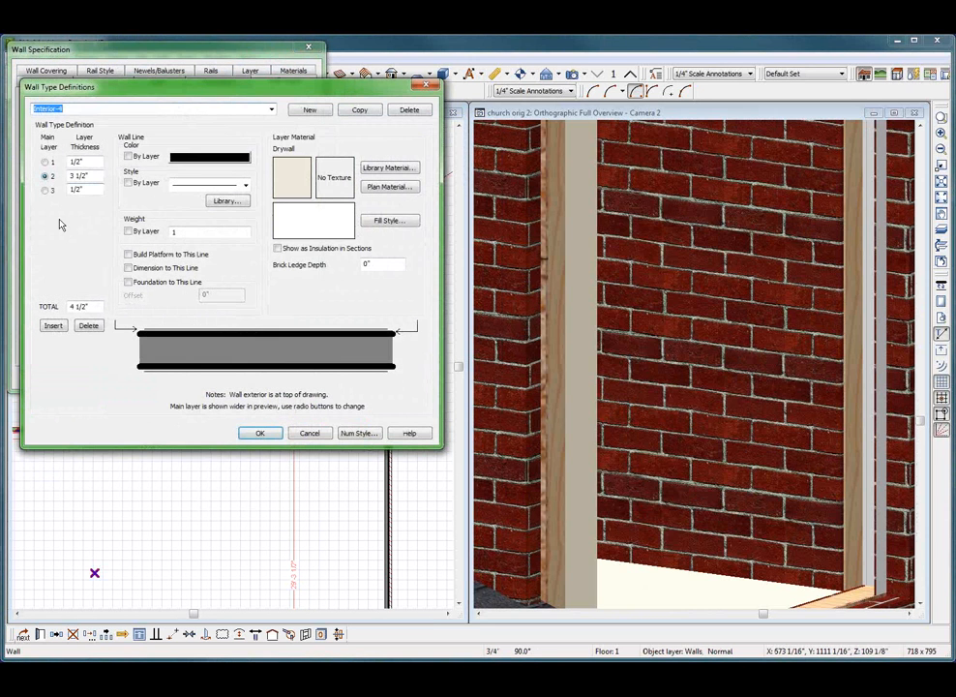
left_click(46, 191)
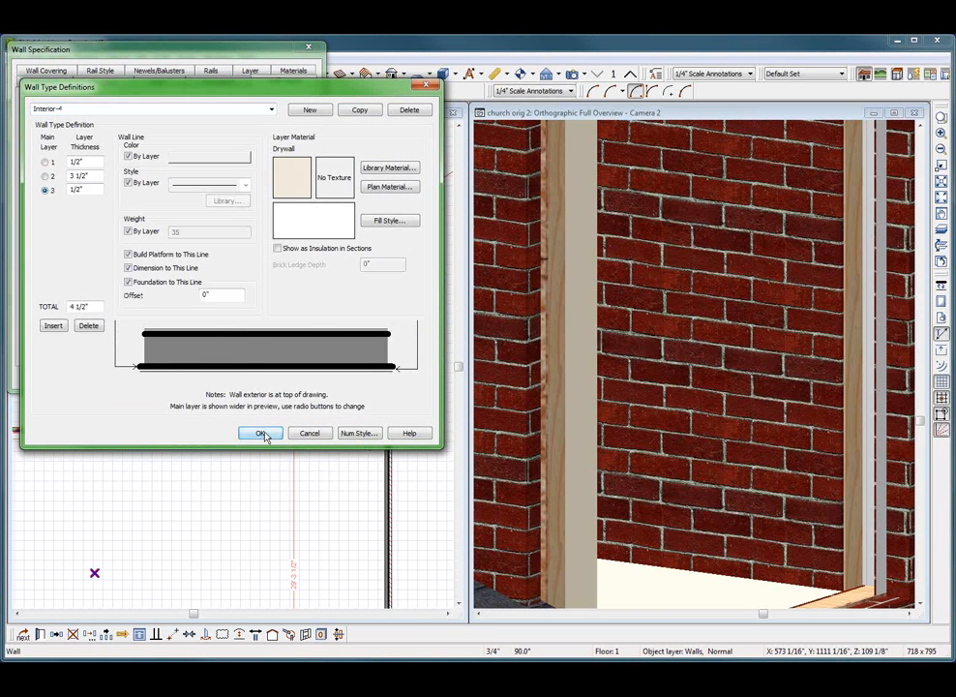
left_click(264, 432)
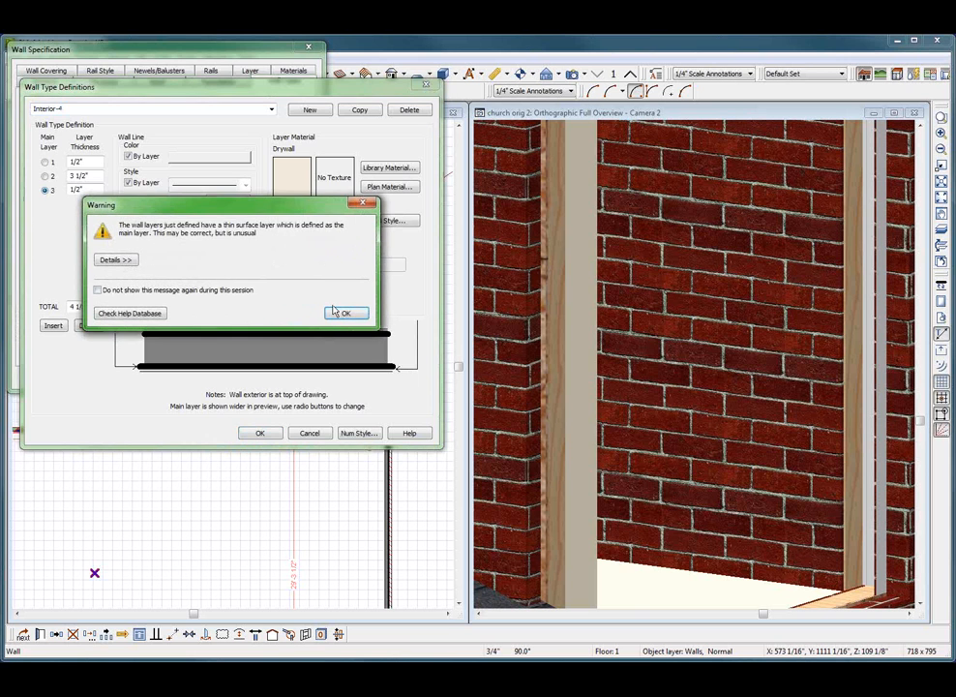
left_click(339, 313)
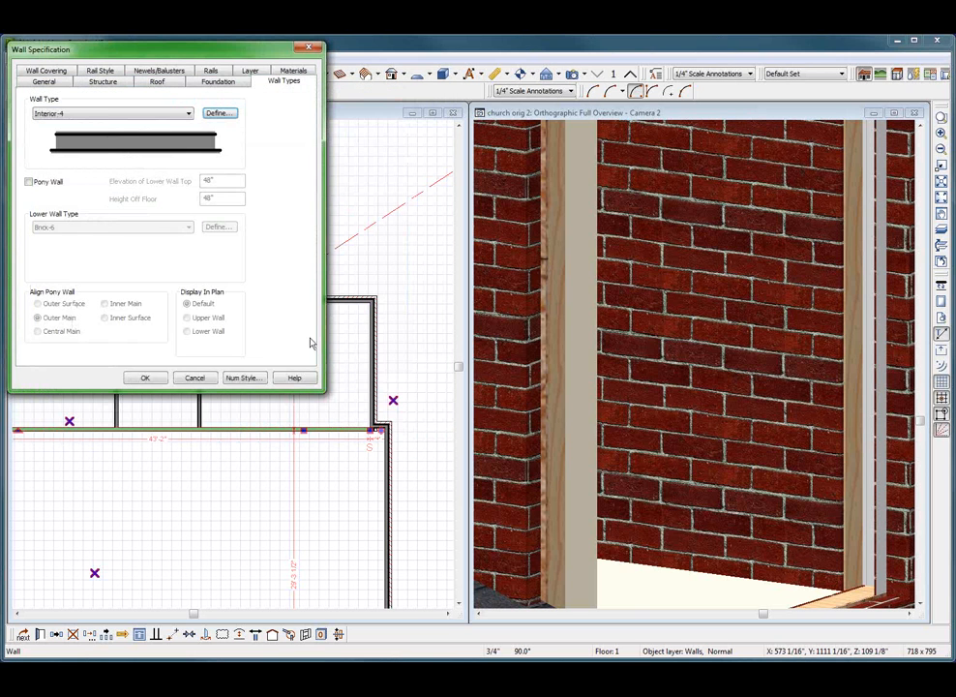
left_click(143, 377)
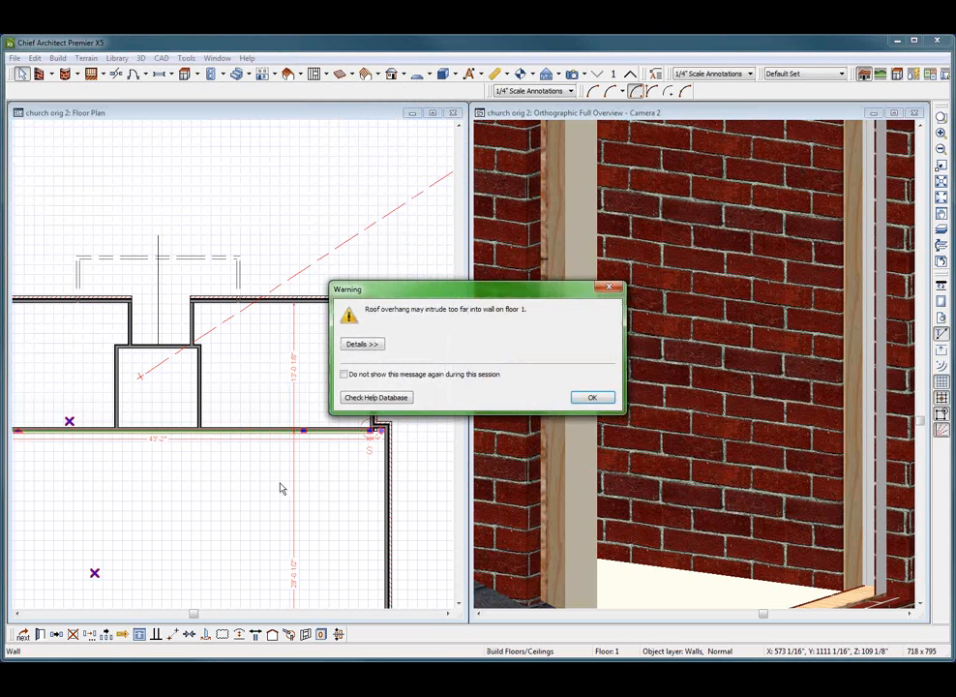
left_click(597, 397)
Examine the rebuilt walls in the full overview, then inspect the church's framing in an orthographic framing overview
scroll(641, 459, "down", 10)
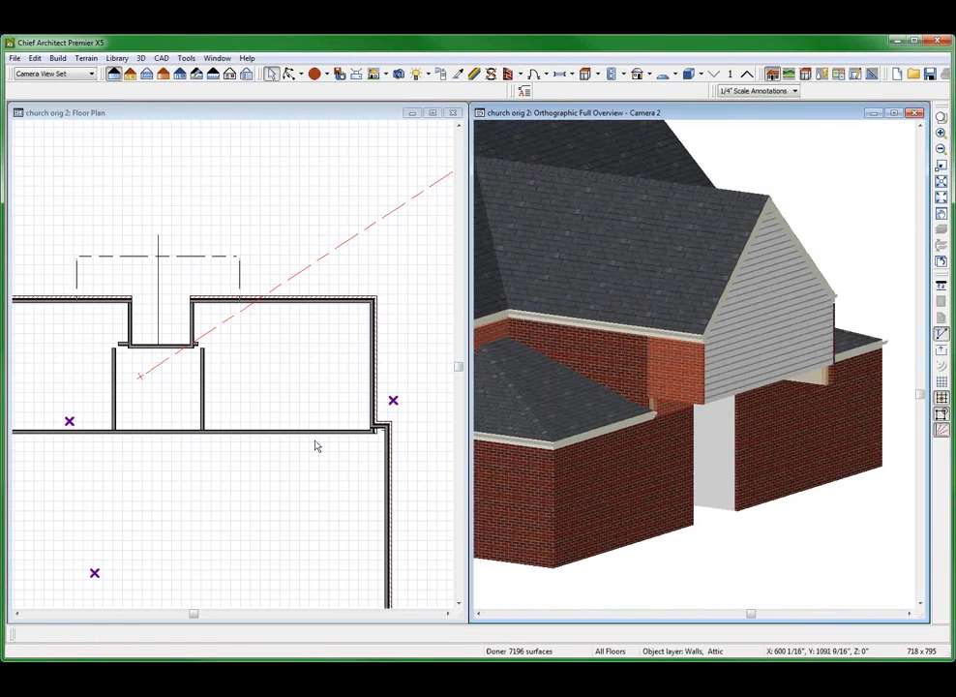
left_click(316, 446)
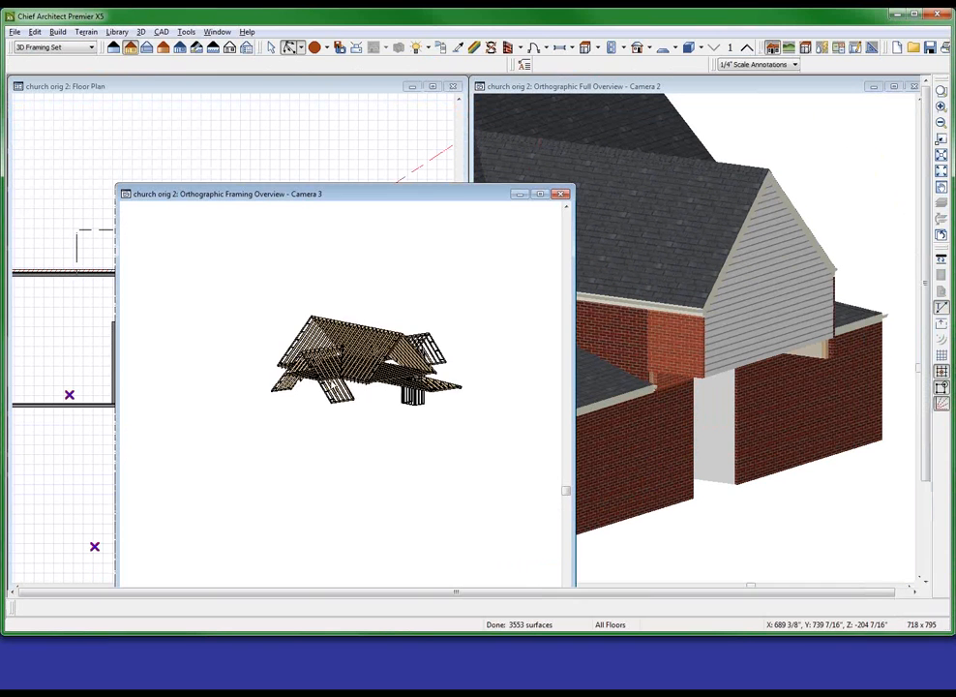
left_click_drag(416, 291, 478, 241)
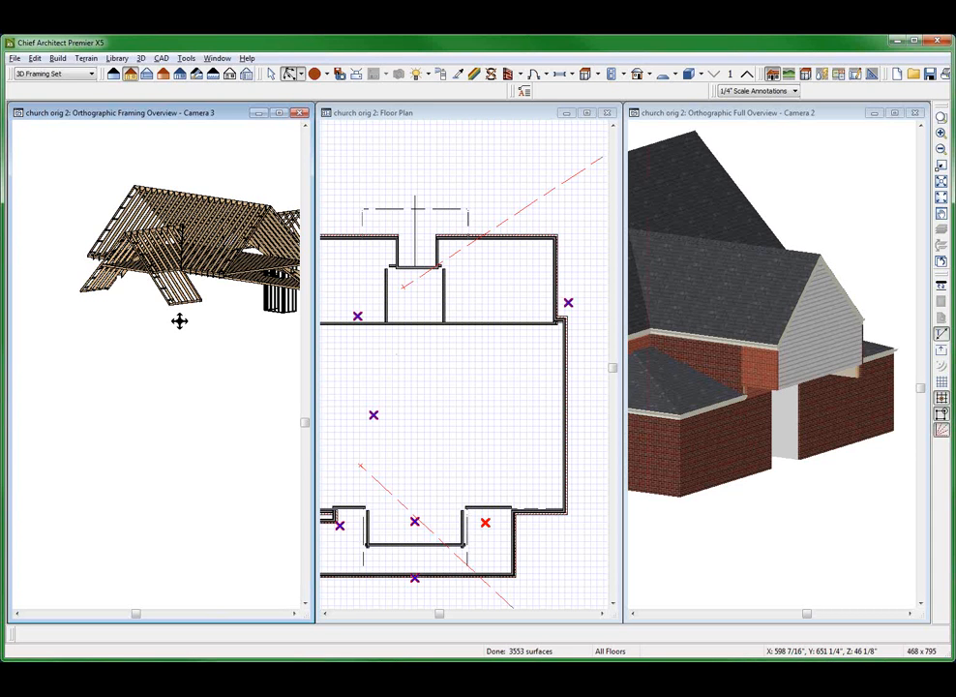
scroll(194, 325, "down", 3)
left_click_drag(194, 325, 39, 345)
scroll(180, 322, "up", 2)
left_click_drag(180, 322, 207, 390)
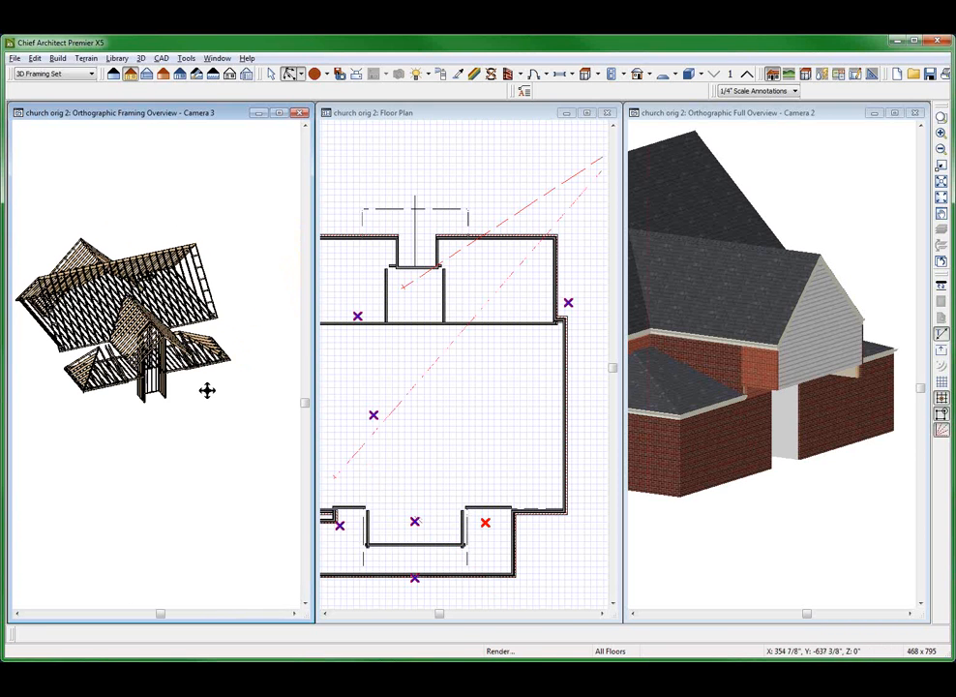
View the whole church layout on floor 1, then switch the floor plan to floor 2
left_click(420, 423)
scroll(420, 424, "down", 4)
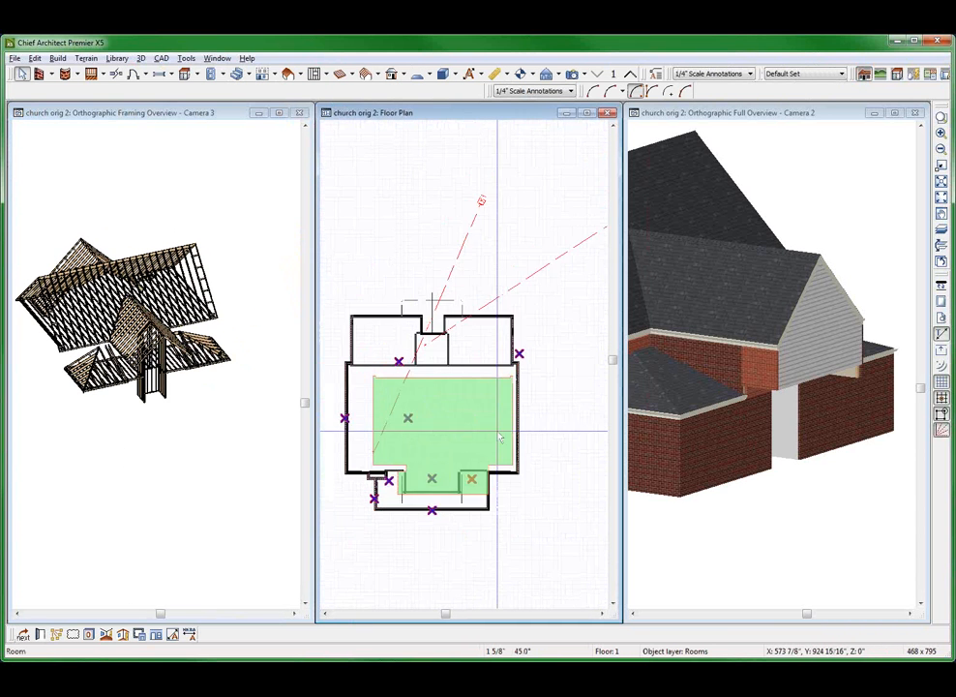
scroll(499, 434, "down", 4)
scroll(275, 432, "up", 4)
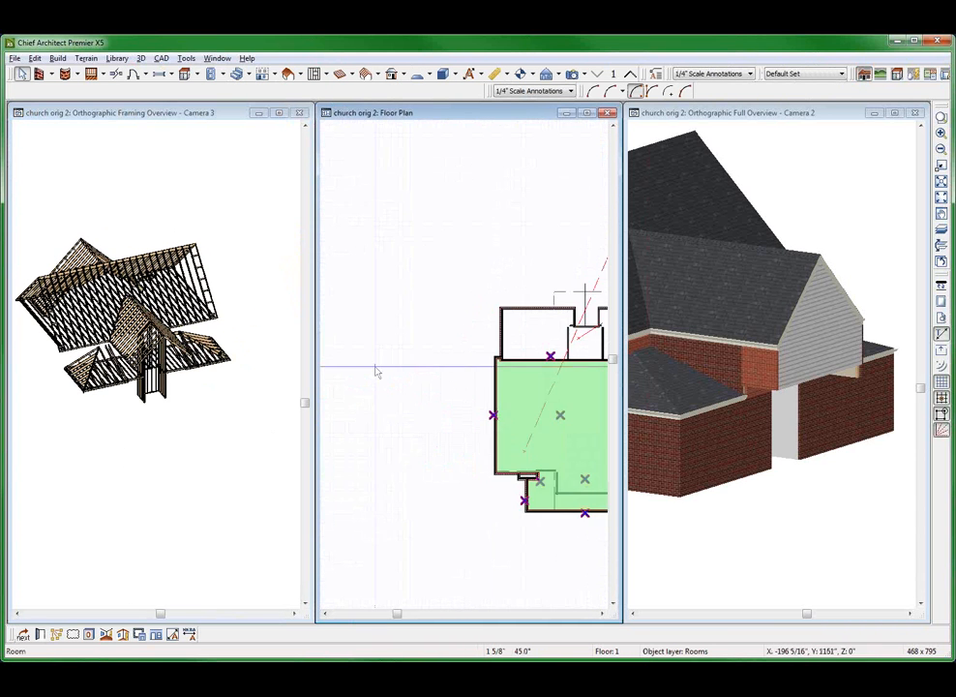
left_click(630, 74)
left_click(141, 441)
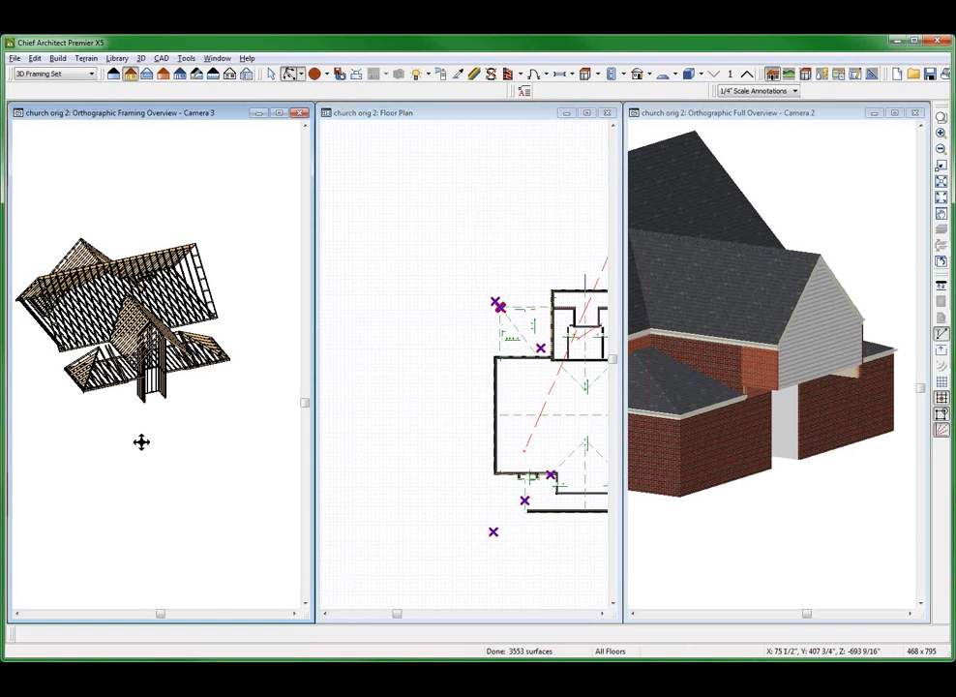
left_click(437, 365)
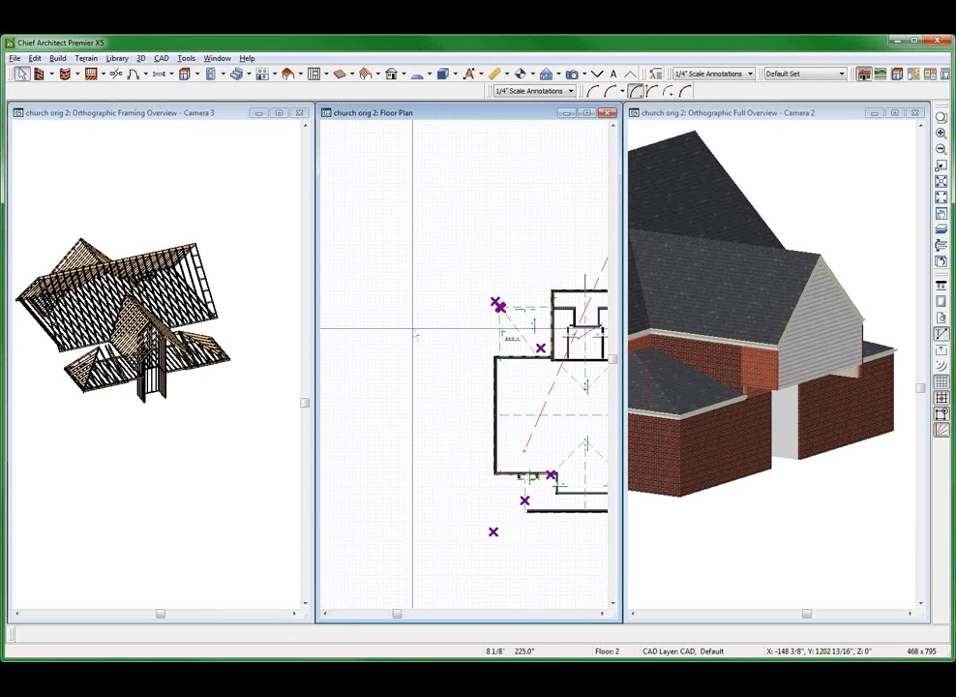